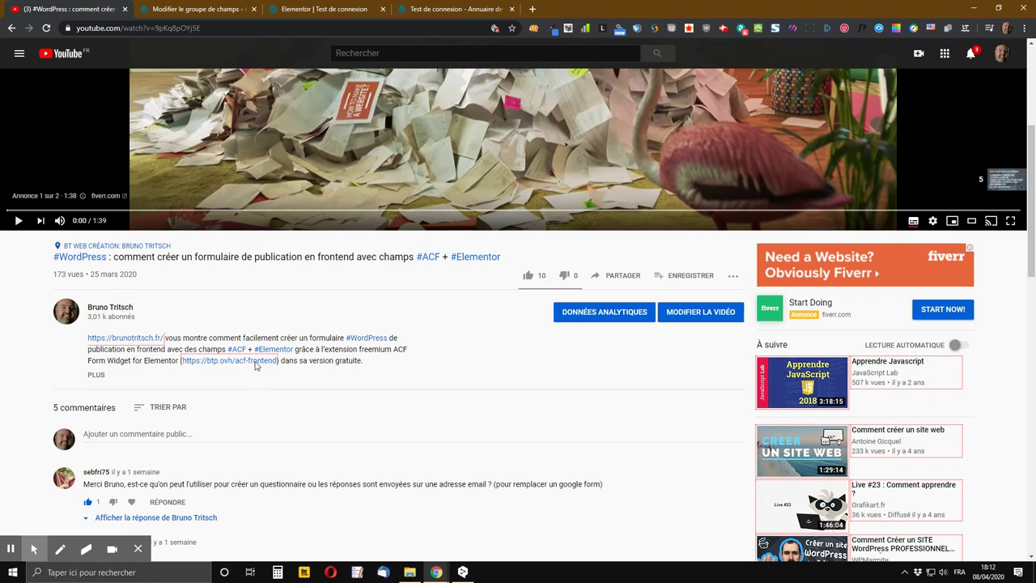
- Switch to the live 'Test de connexion - Annuaire' tab and scroll down to the form's Photo field and Envoyer button
{"action": "left_click", "coordinate": [460, 10]}
{"action": "scroll", "coordinate": [416, 164], "scroll_direction": "down", "scroll_amount": 3}
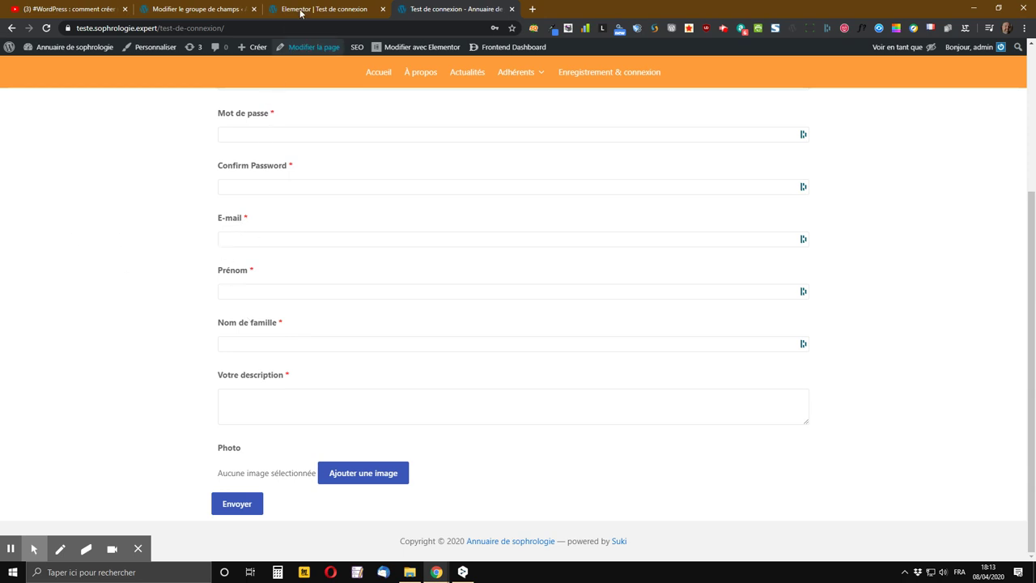
- Back in Elementor, delete the old registration form widget with Effacer and remove its leftover empty section
{"action": "left_click", "coordinate": [328, 7]}
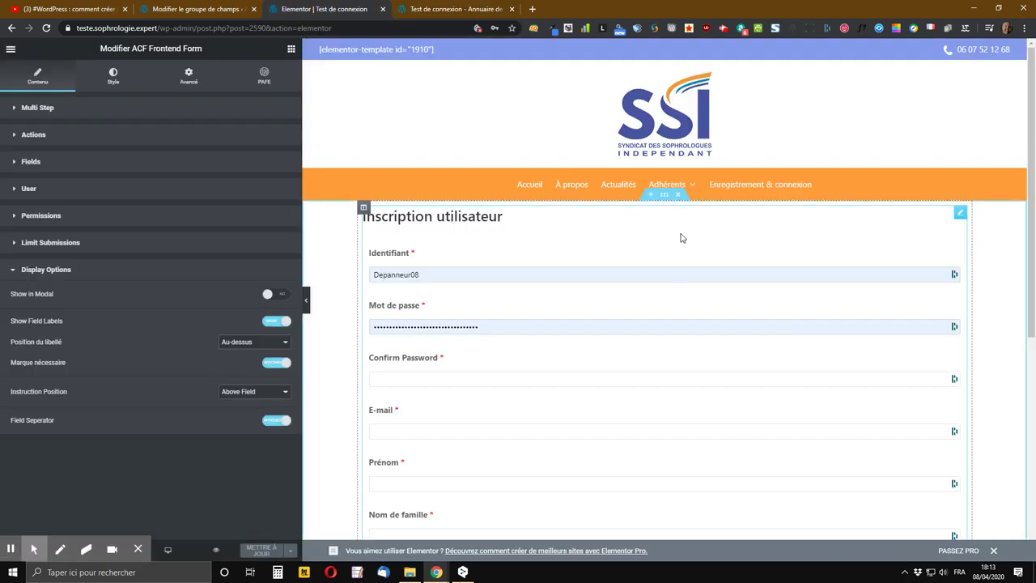
{"action": "right_click", "coordinate": [962, 215]}
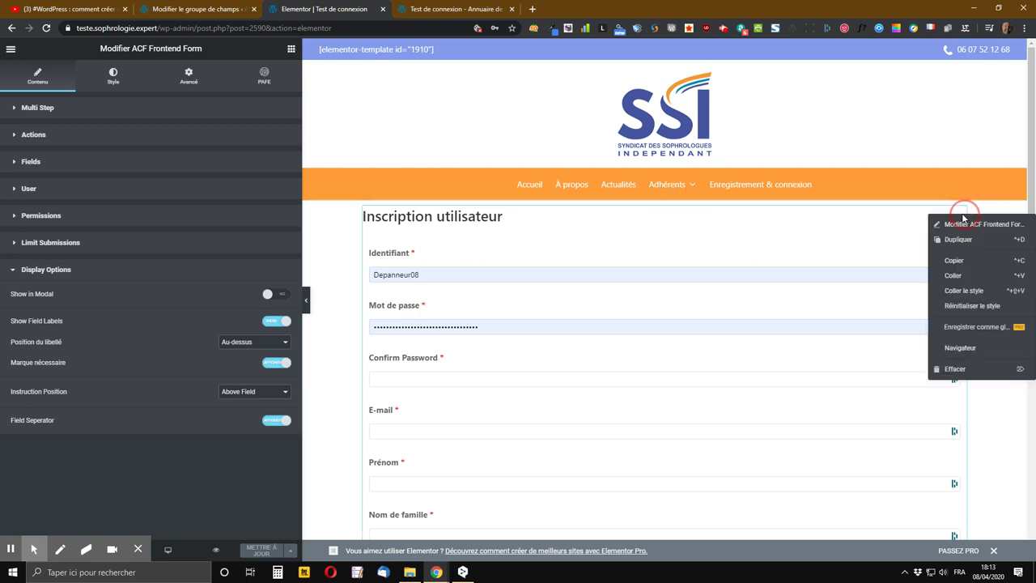
{"action": "left_click", "coordinate": [954, 371]}
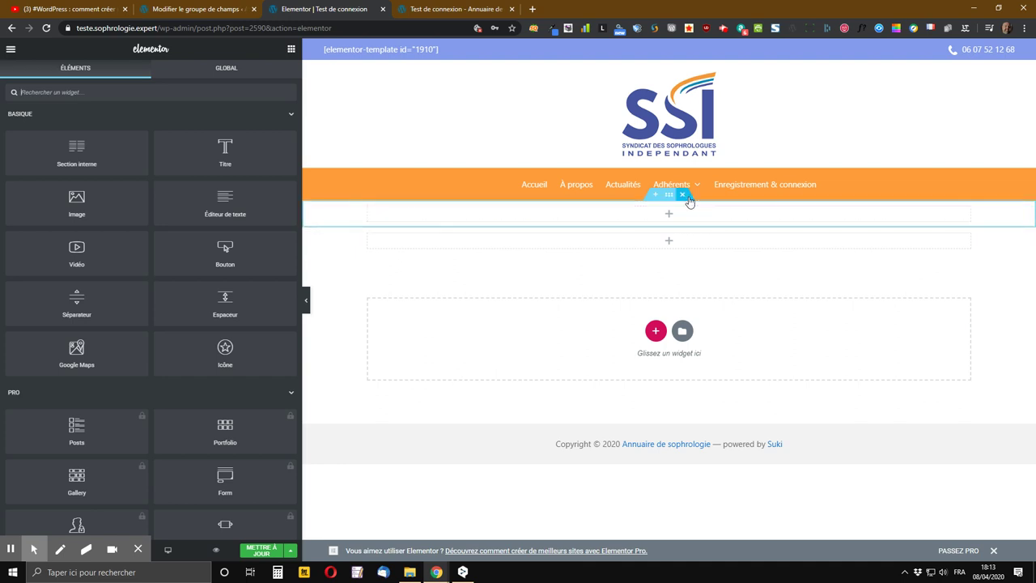
{"action": "left_click", "coordinate": [686, 196]}
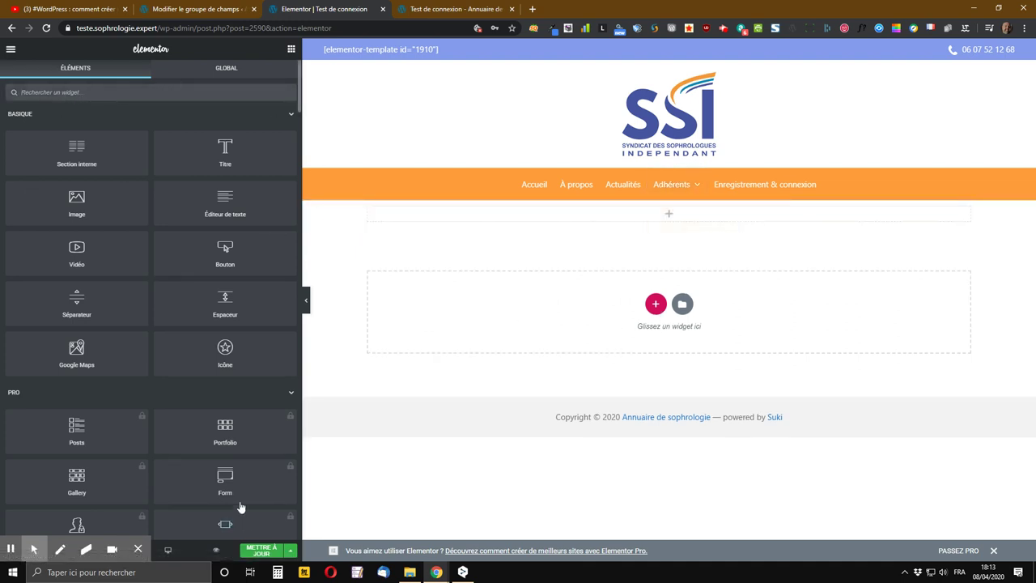
- Search the widgets for 'acf' and drag ACF Frontend Form into the empty section
{"action": "left_click", "coordinate": [74, 93]}
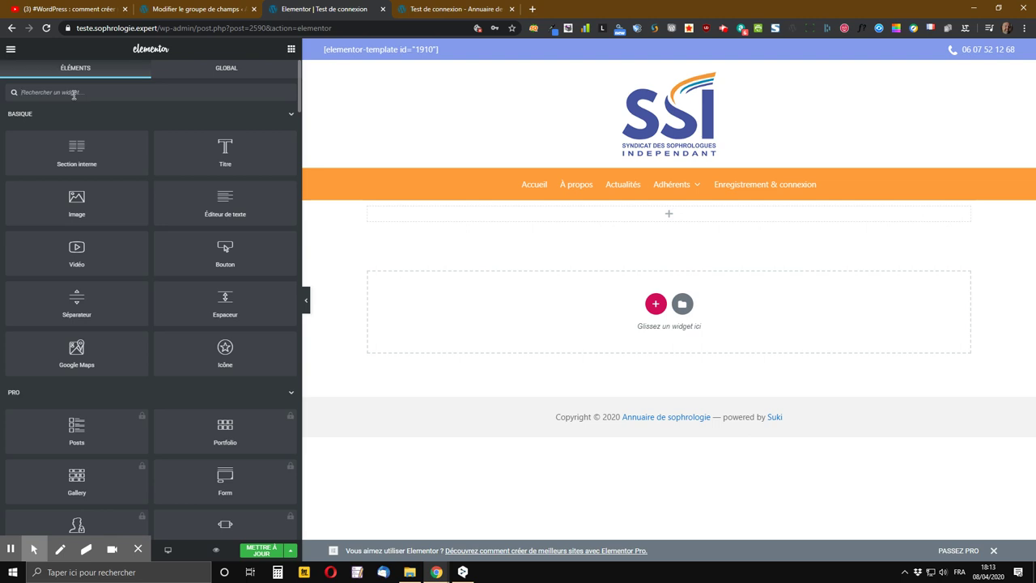
{"action": "type", "text": "acf"}
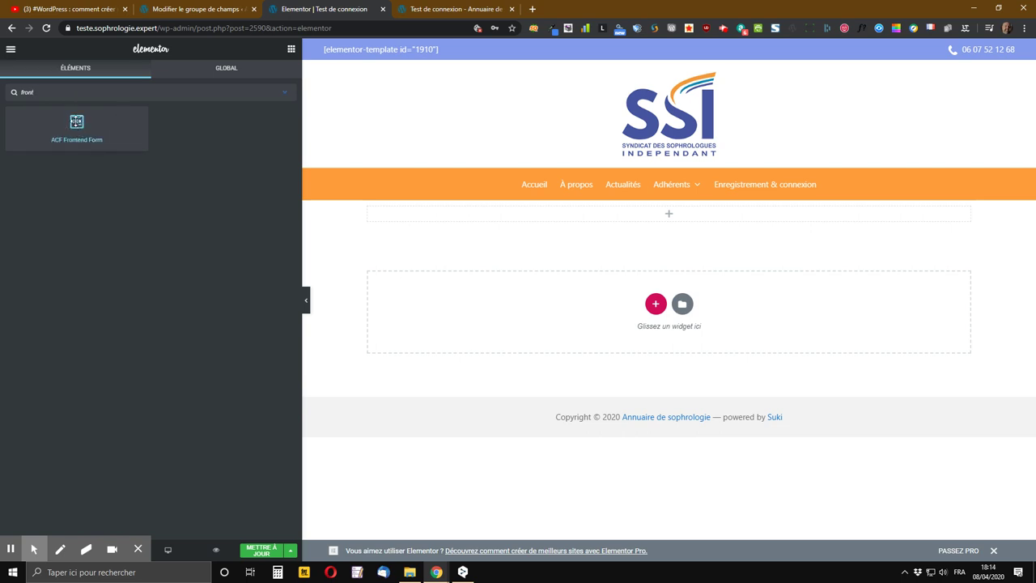
{"action": "left_click_drag", "start_coordinate": [76, 123], "coordinate": [682, 215]}
- Drop the ACF Frontend Form widget, collapse Multi Step, and set the Actions Main Action to New User
{"action": "left_click", "coordinate": [679, 215]}
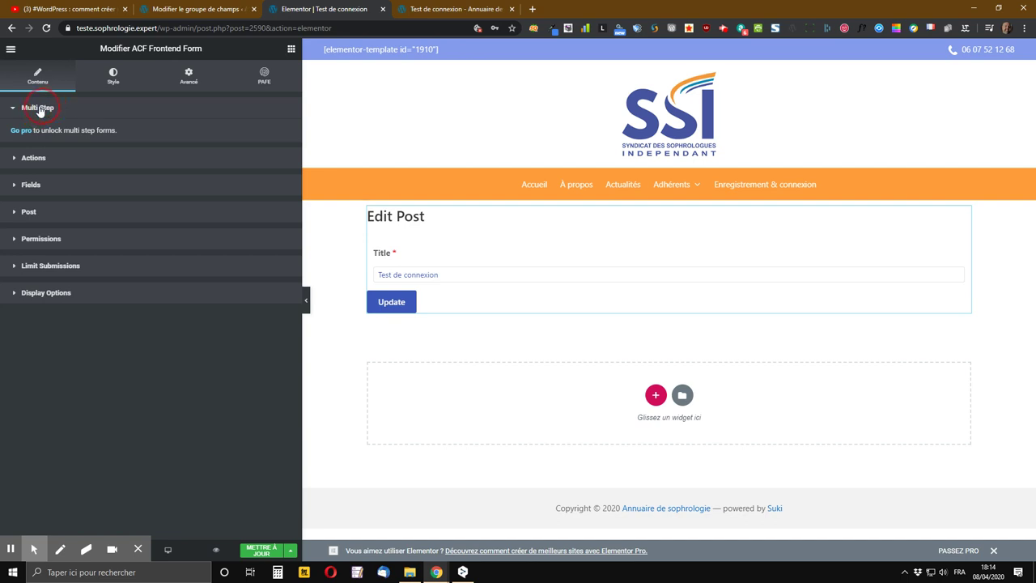
{"action": "left_click", "coordinate": [37, 109]}
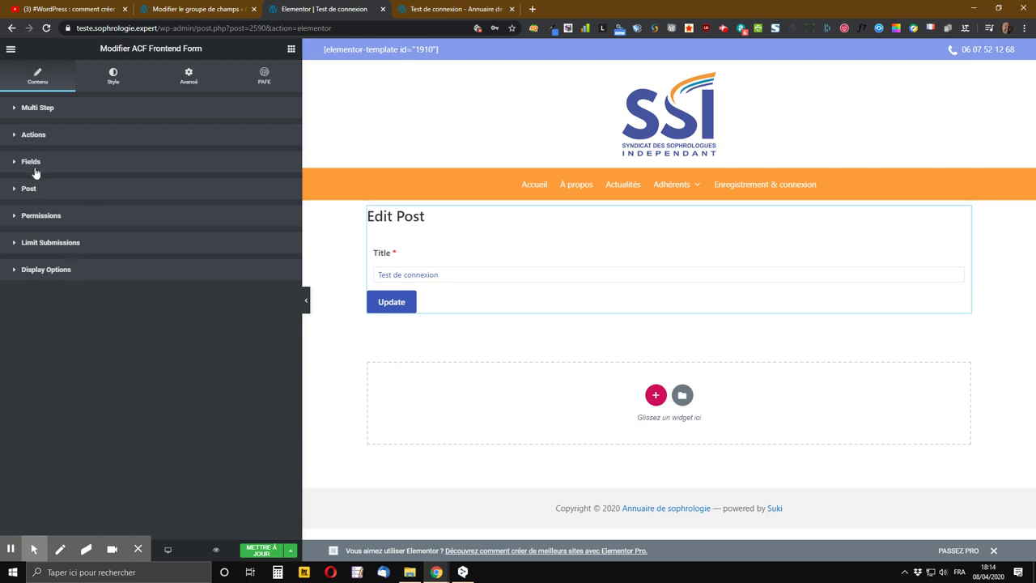
{"action": "left_click", "coordinate": [33, 135]}
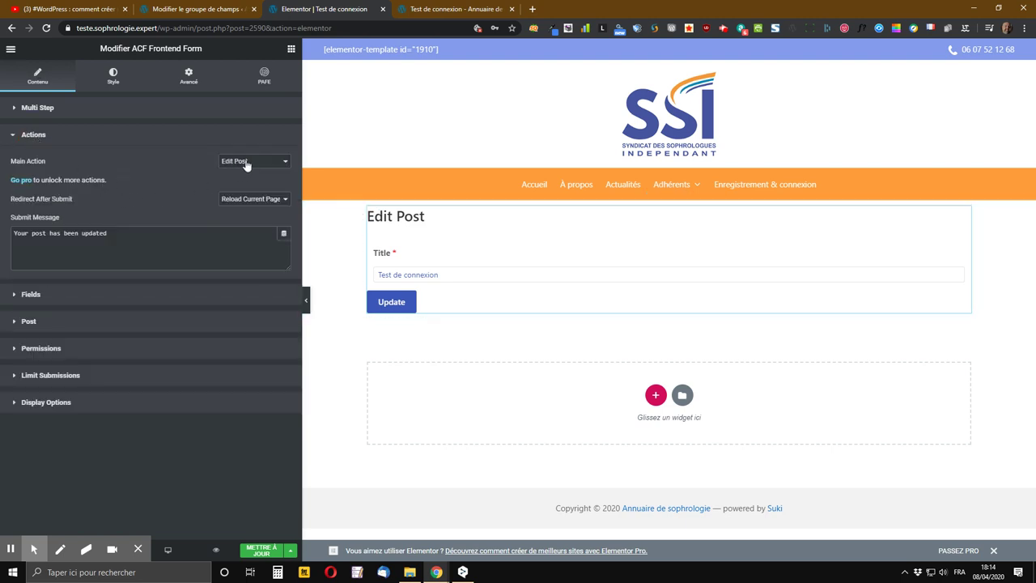
{"action": "left_click", "coordinate": [268, 163]}
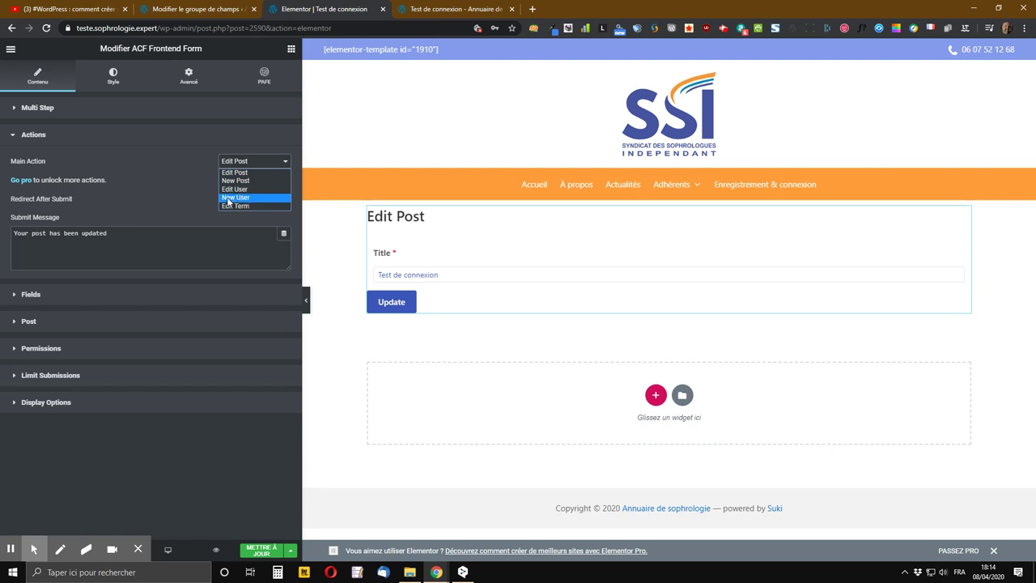
{"action": "left_click", "coordinate": [260, 198]}
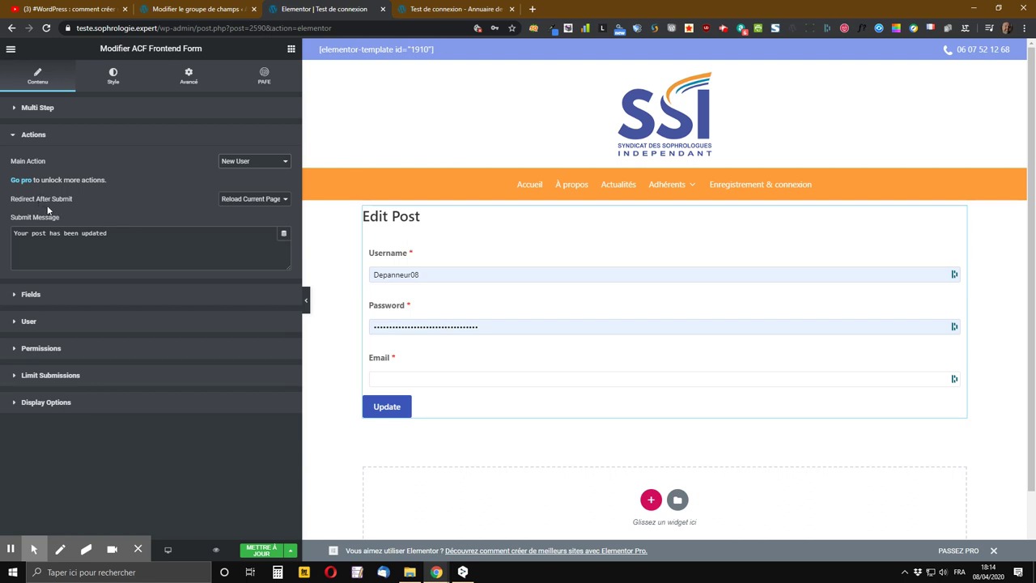
- Keep Reload Current Page after submit, set the submit message to 'Inscription bien enregistrée', and save
{"action": "left_click", "coordinate": [258, 199]}
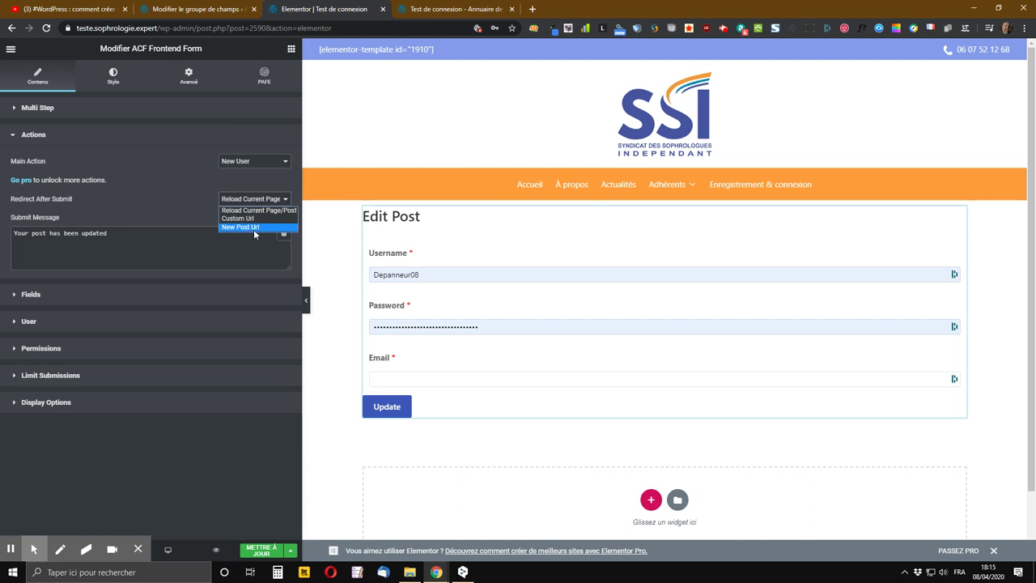
{"action": "left_click", "coordinate": [198, 218]}
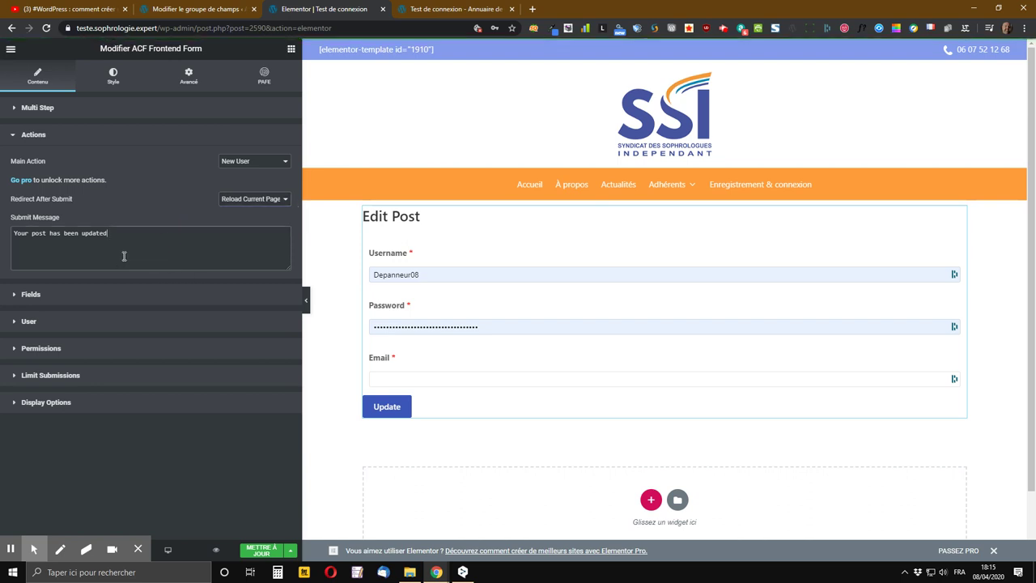
{"action": "left_click_drag", "start_coordinate": [146, 233], "coordinate": [13, 232]}
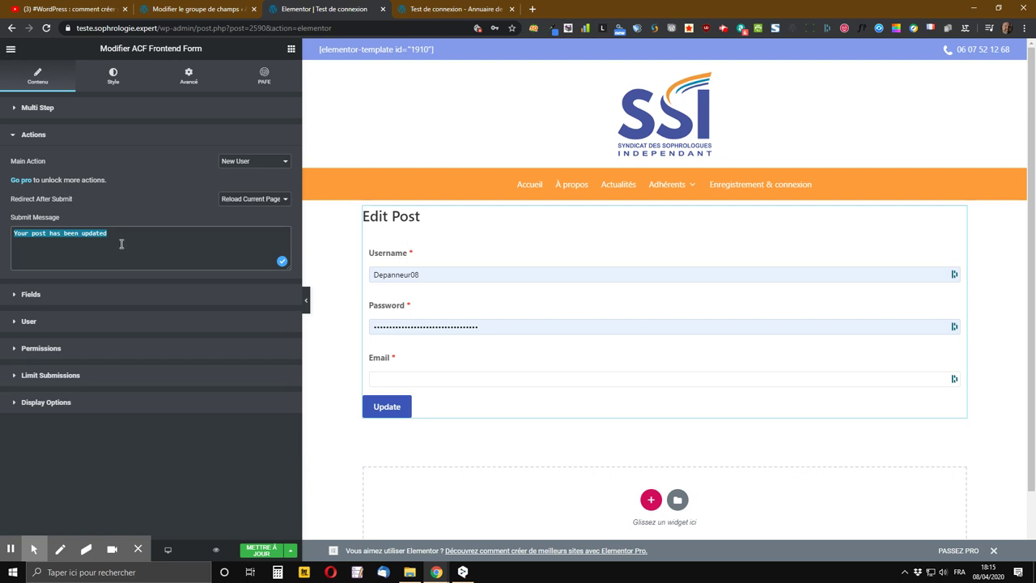
{"action": "type", "text": "Insc"}
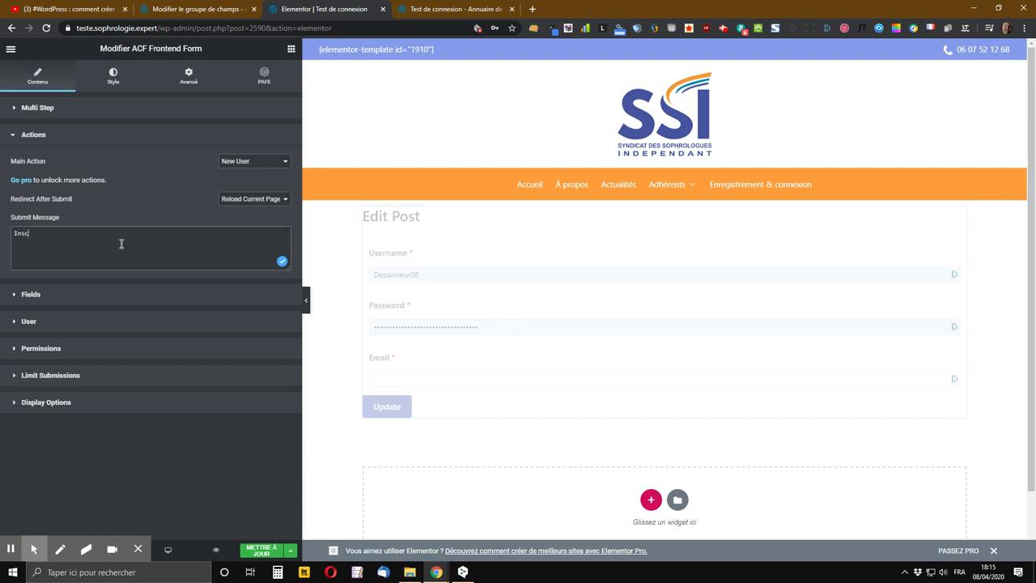
{"action": "type", "text": "ription bien enregistrée"}
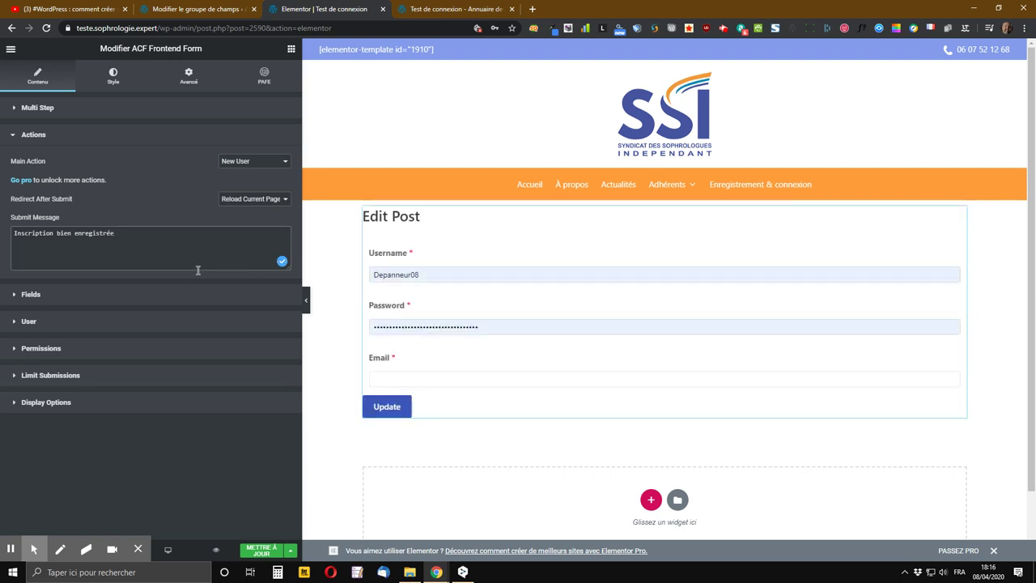
{"action": "left_click", "coordinate": [261, 550]}
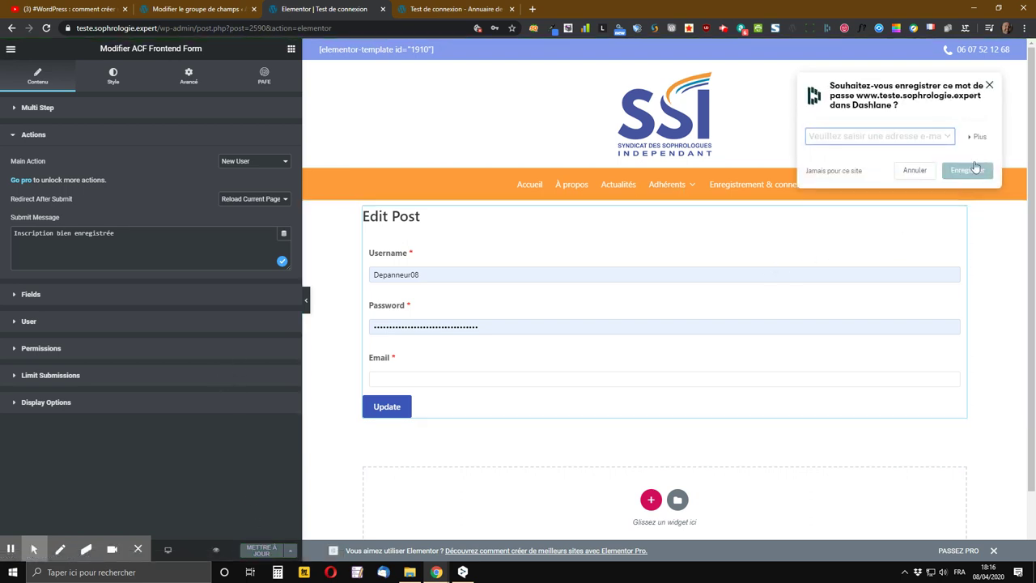
{"action": "left_click", "coordinate": [989, 86]}
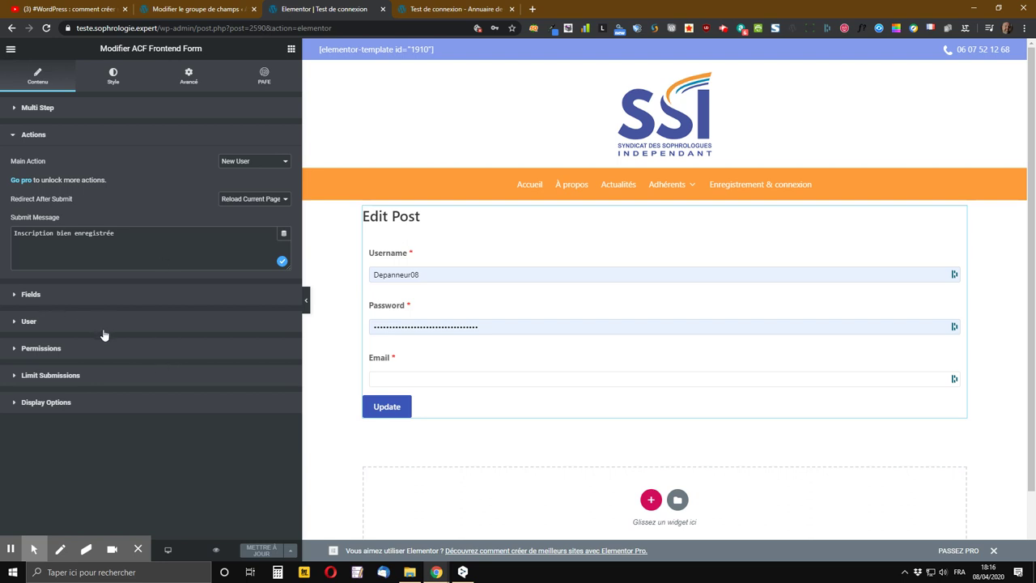
- Title the form 'Formulaire d'inscription' and keep ACF field groups as the fields shown
{"action": "left_click", "coordinate": [31, 296]}
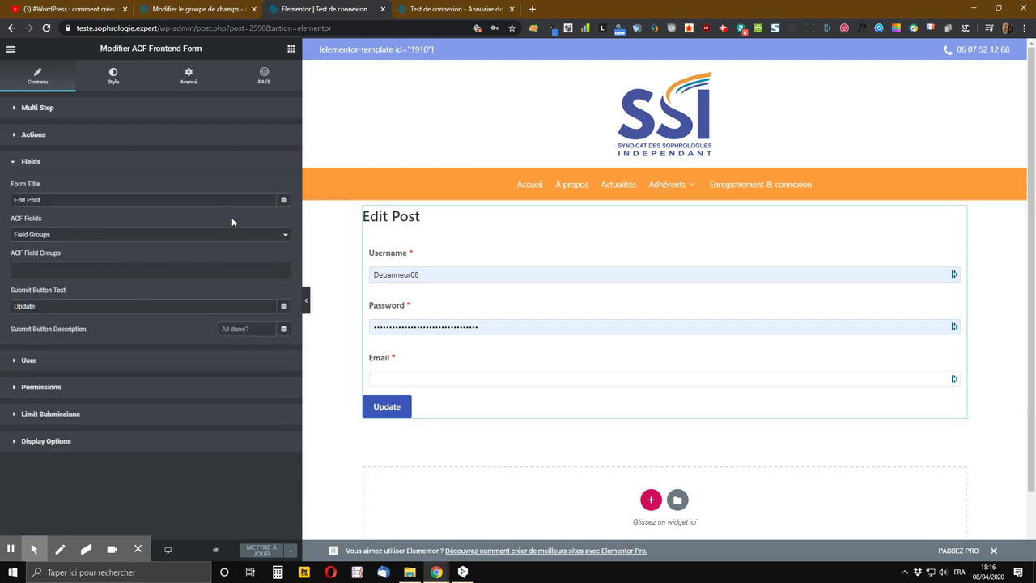
{"action": "left_click", "coordinate": [64, 199]}
{"action": "left_click_drag", "start_coordinate": [46, 201], "coordinate": [12, 202]}
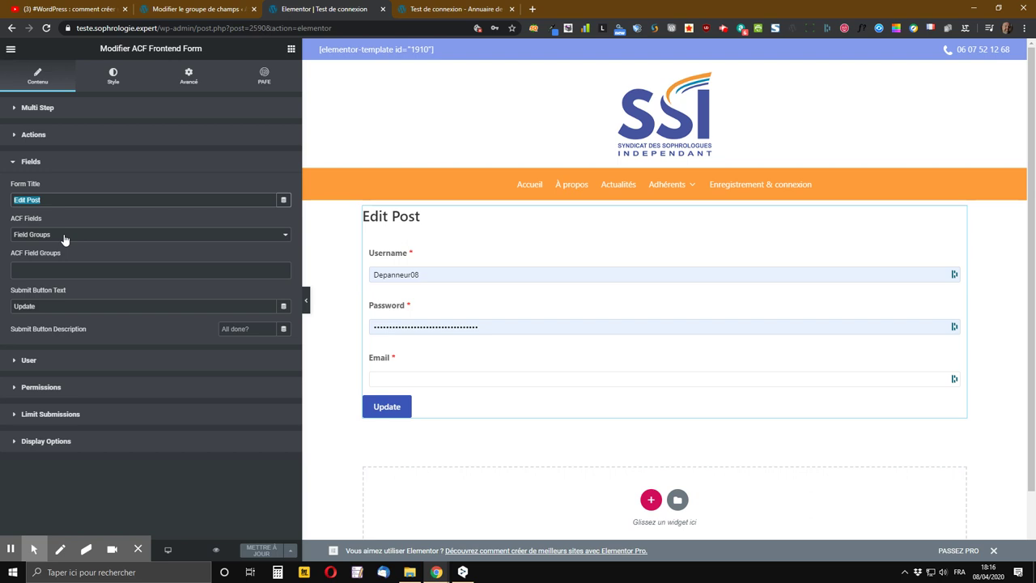
{"action": "type", "text": "Formul"}
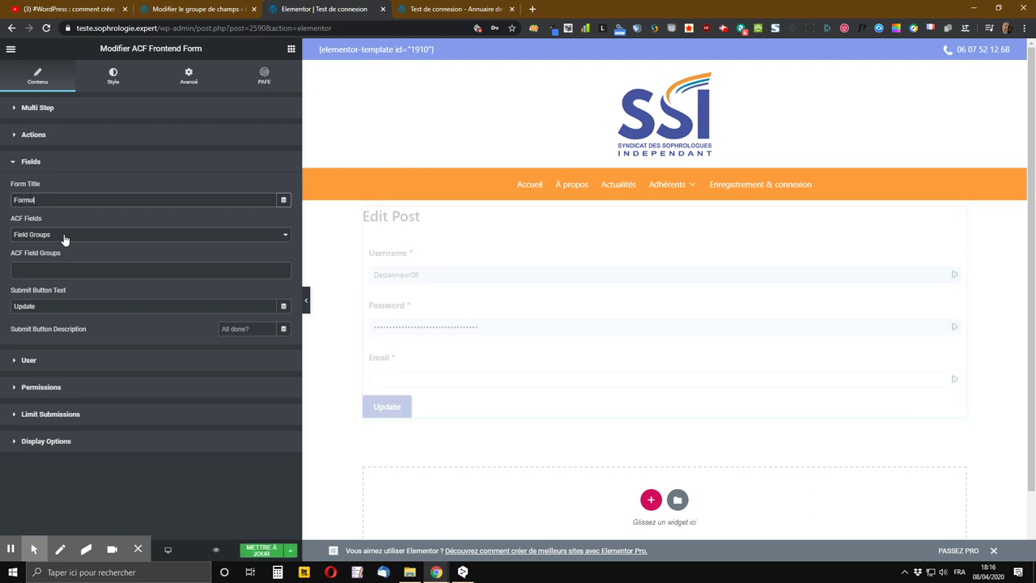
{"action": "type", "text": "aire d'inscription"}
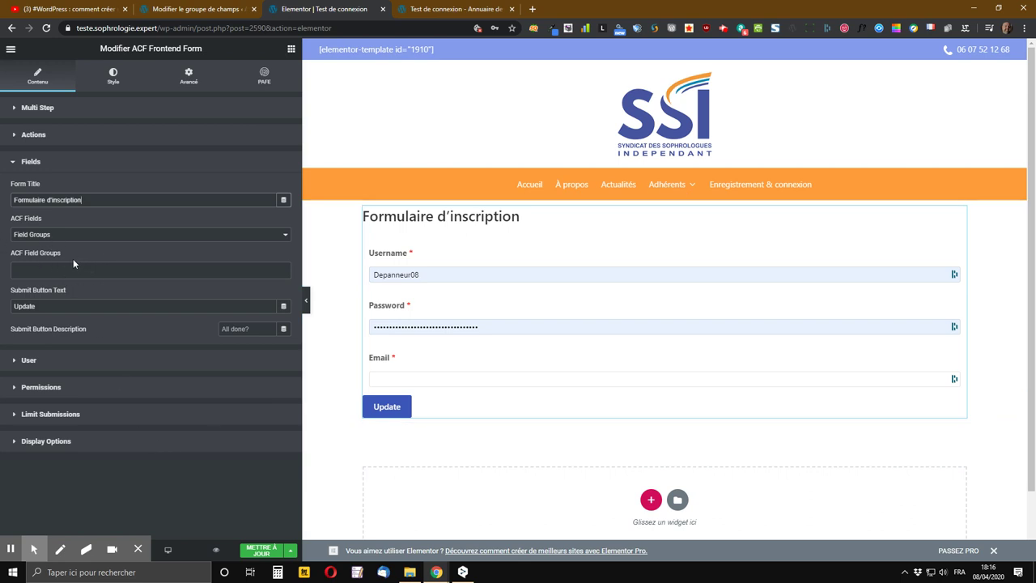
{"action": "left_click", "coordinate": [35, 235]}
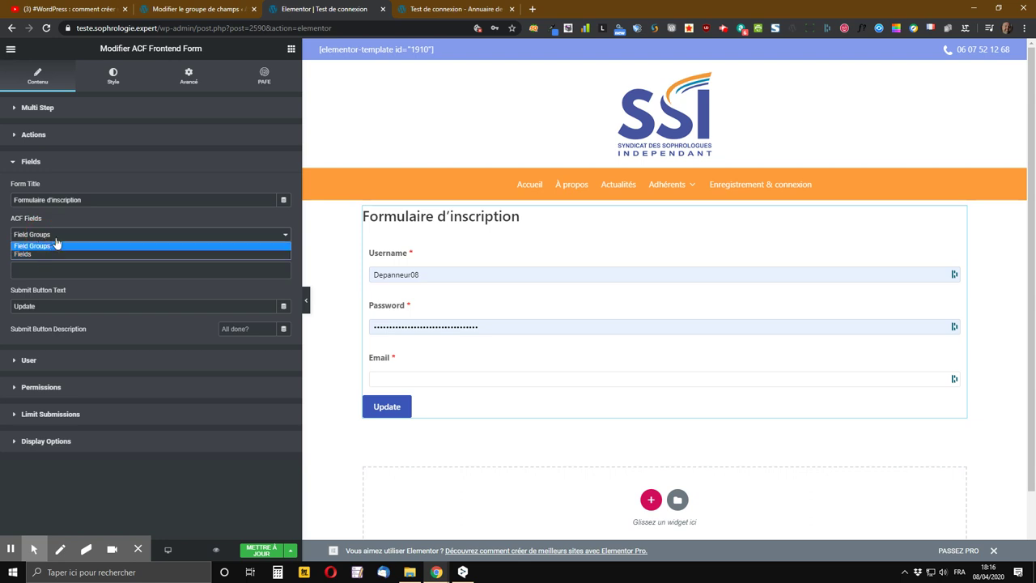
{"action": "left_click", "coordinate": [122, 221]}
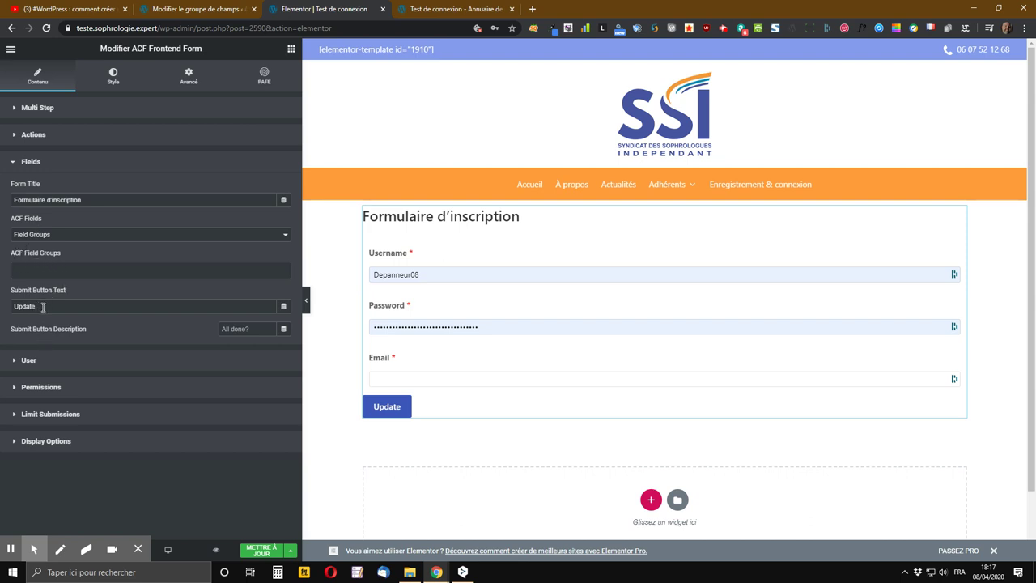
- Rename the submit button to 'Envoyer', leave its description empty, and save the page
{"action": "left_click_drag", "start_coordinate": [35, 305], "coordinate": [11, 308]}
{"action": "type", "text": "Envo"}
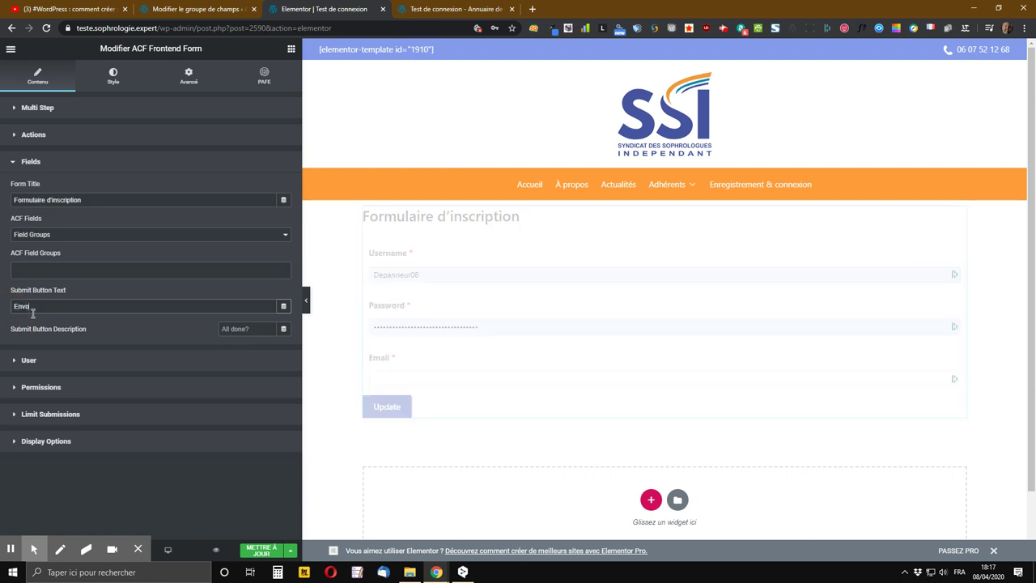
{"action": "type", "text": "yer"}
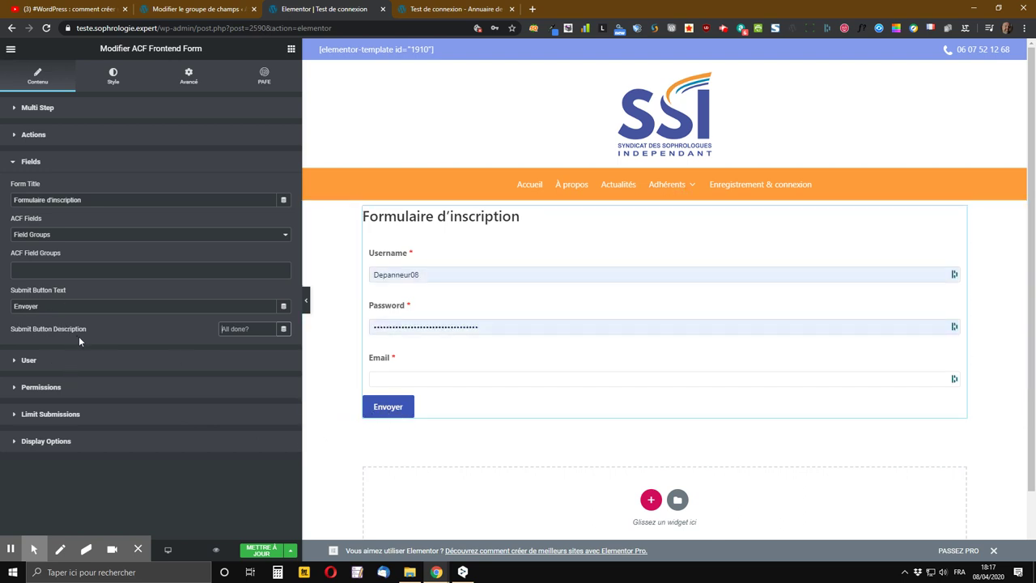
{"action": "left_click", "coordinate": [236, 329]}
{"action": "type", "text": "Desc"}
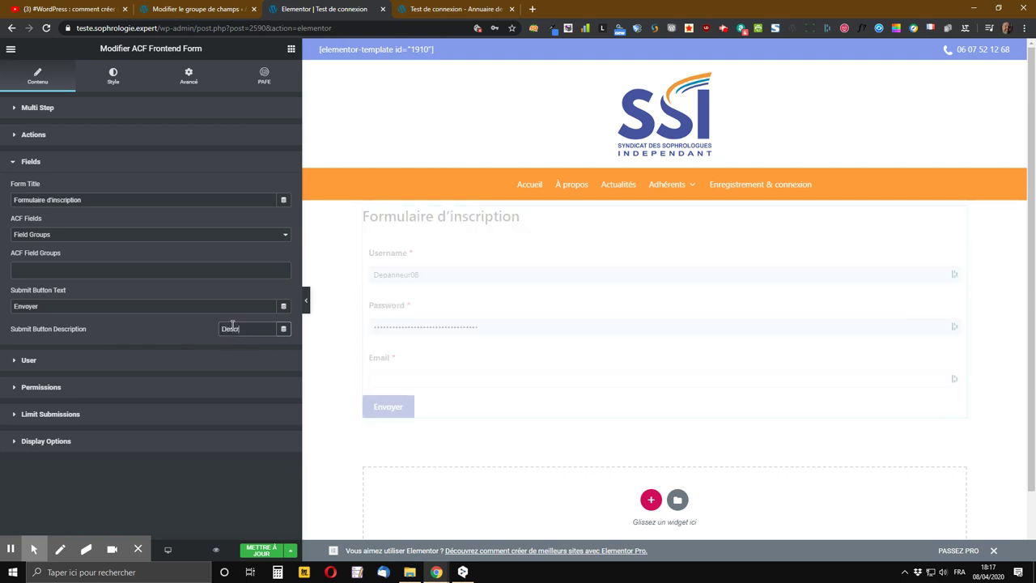
{"action": "type", "text": "ription"}
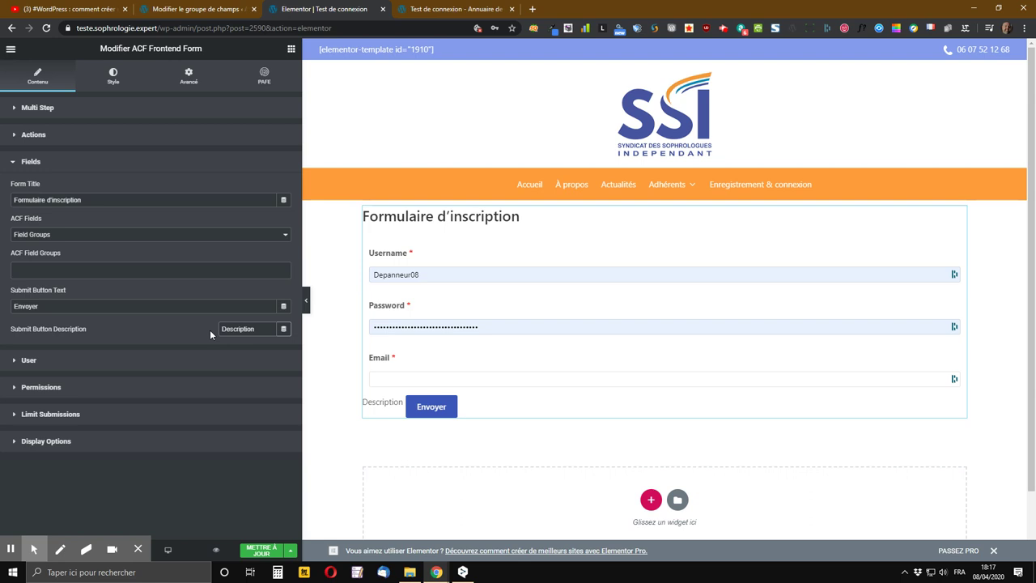
{"action": "key", "text": "BackSpace"}
{"action": "key", "text": "BackSpace"}
{"action": "key", "text": "BackSpace"}
{"action": "key", "text": "BackSpace"}
{"action": "key", "text": "BackSpace"}
{"action": "key", "text": "BackSpace"}
{"action": "key", "text": "BackSpace"}
{"action": "key", "text": "BackSpace"}
{"action": "key", "text": "BackSpace"}
{"action": "key", "text": "BackSpace"}
{"action": "key", "text": "BackSpace"}
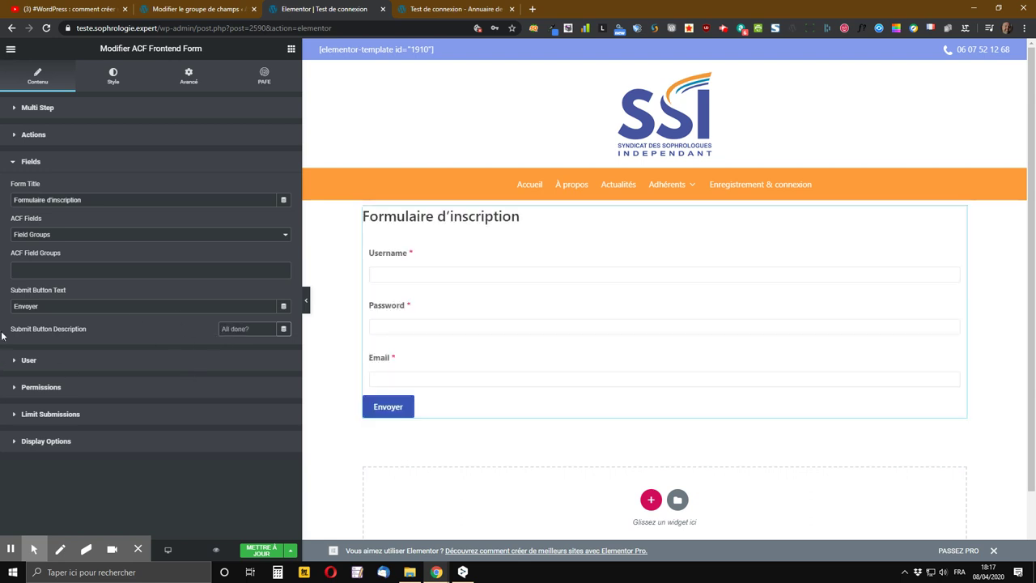
{"action": "left_click", "coordinate": [261, 551]}
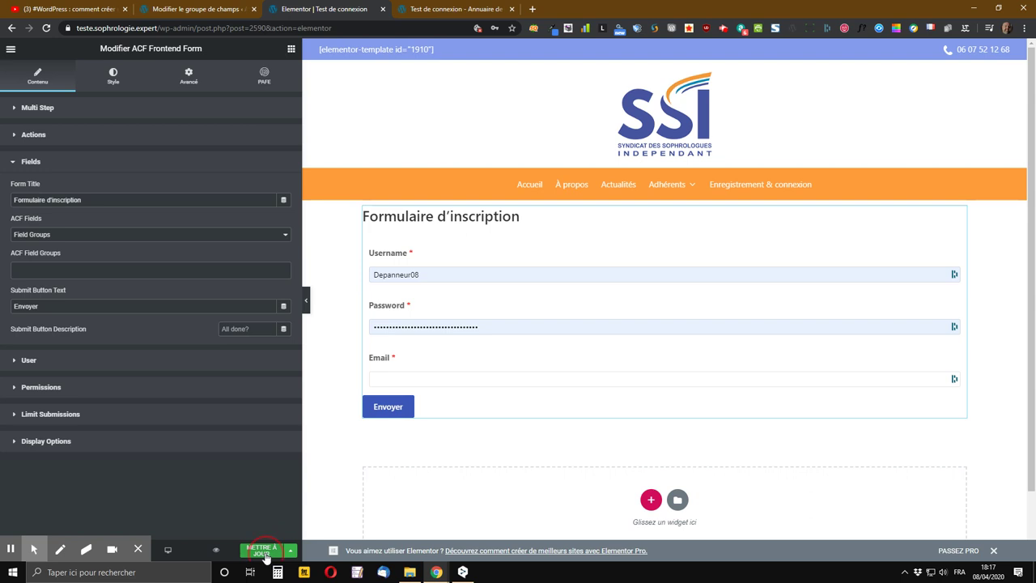
- In the User settings, review the New User Role choices and keep Subscriber selected
{"action": "left_click", "coordinate": [29, 361]}
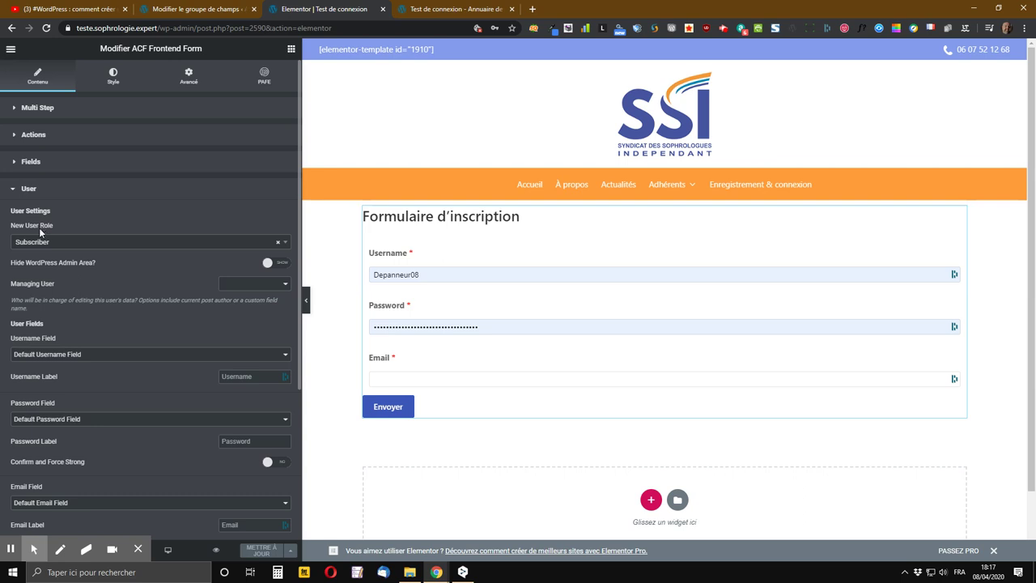
{"action": "left_click", "coordinate": [203, 243]}
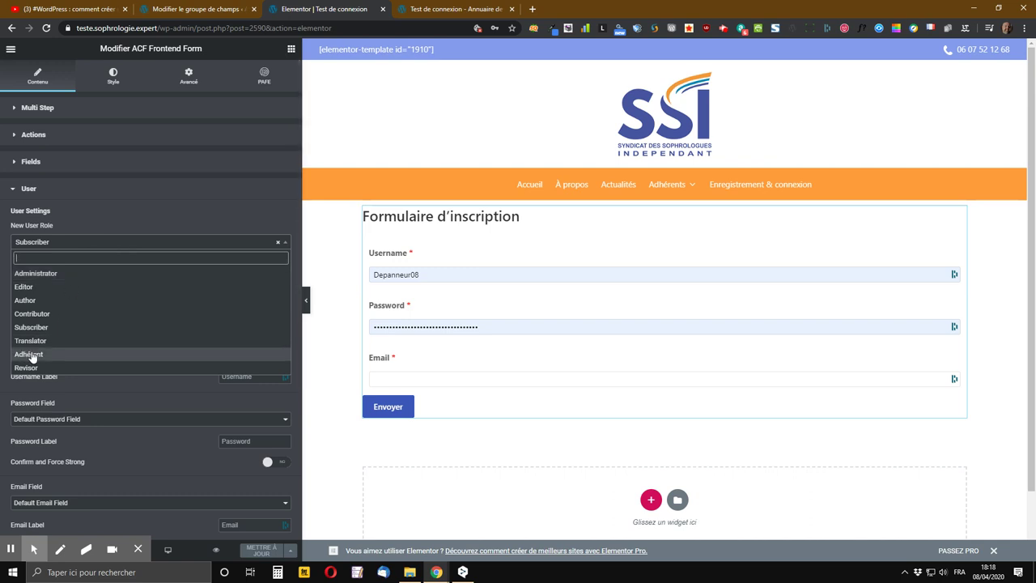
{"action": "left_click", "coordinate": [50, 332]}
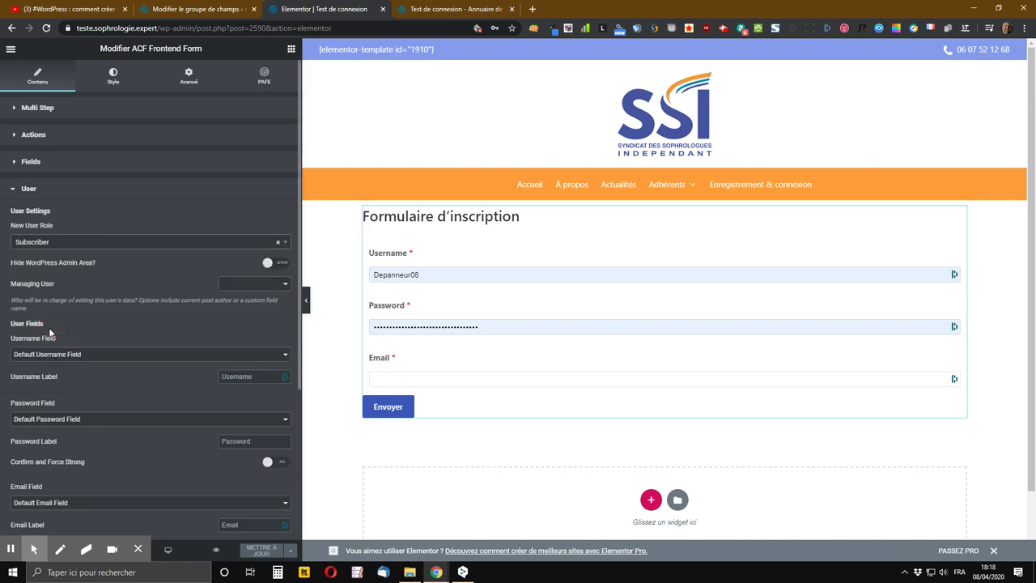
{"action": "left_click", "coordinate": [174, 242]}
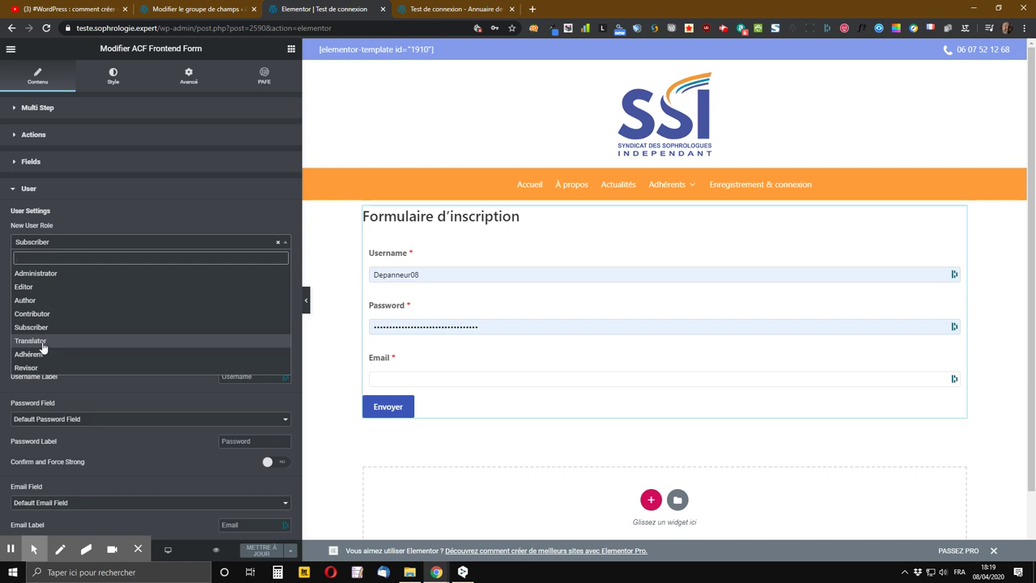
{"action": "left_click", "coordinate": [165, 217]}
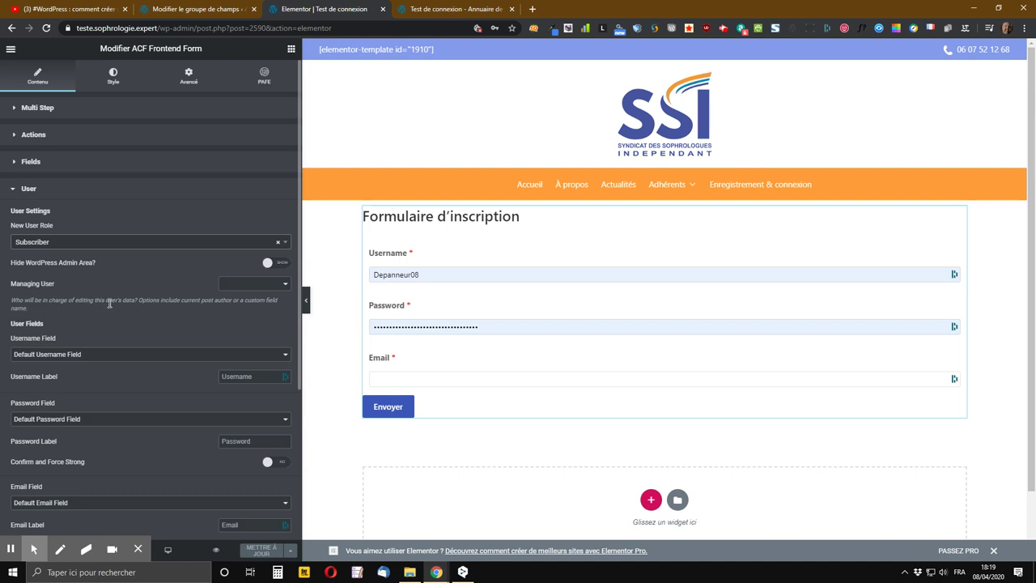
{"action": "left_click", "coordinate": [272, 286]}
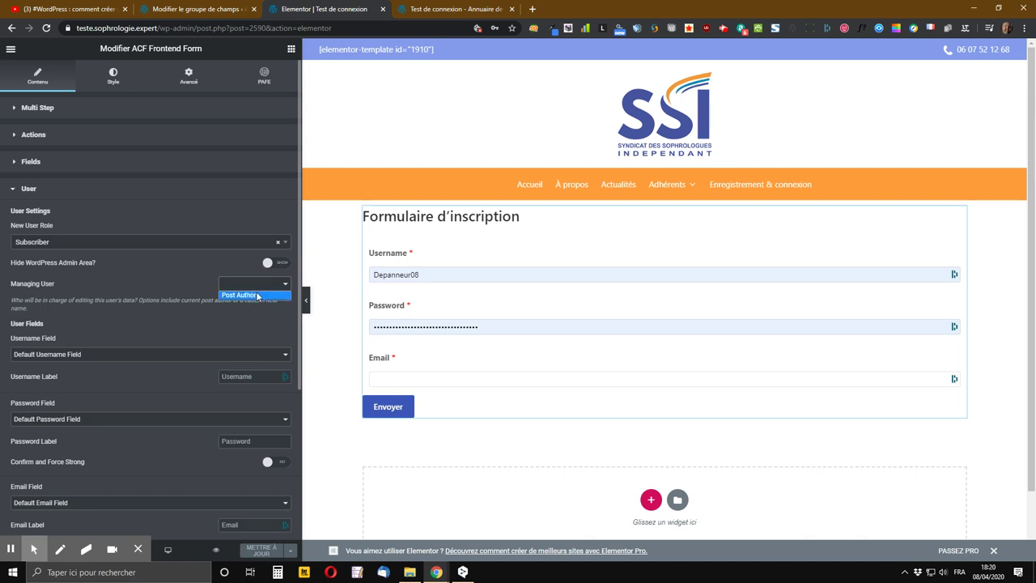
{"action": "left_click", "coordinate": [147, 286]}
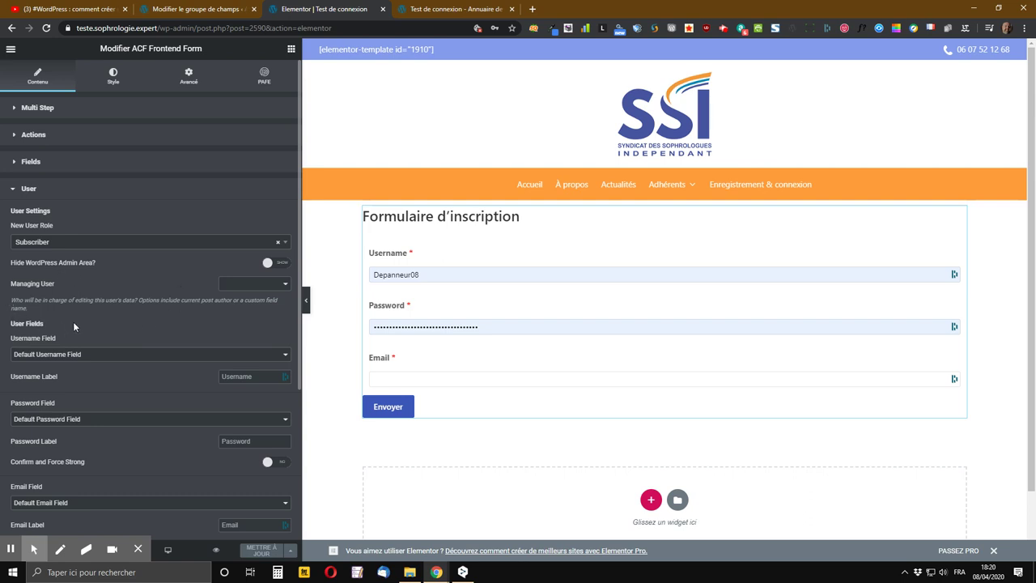
{"action": "scroll", "coordinate": [73, 324], "scroll_direction": "down", "scroll_amount": 1}
{"action": "scroll", "coordinate": [73, 325], "scroll_direction": "down", "scroll_amount": 1}
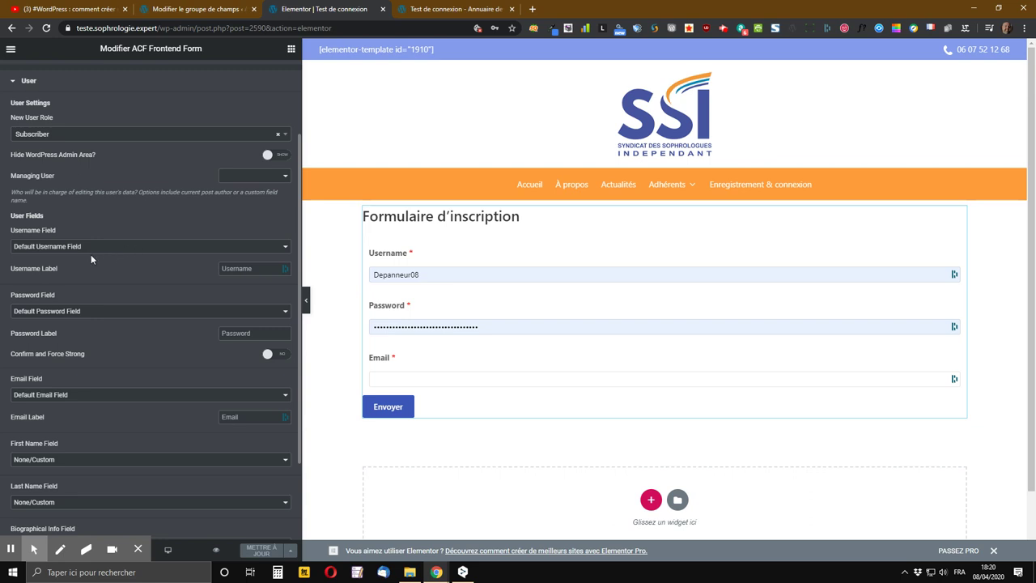
{"action": "left_click", "coordinate": [125, 249]}
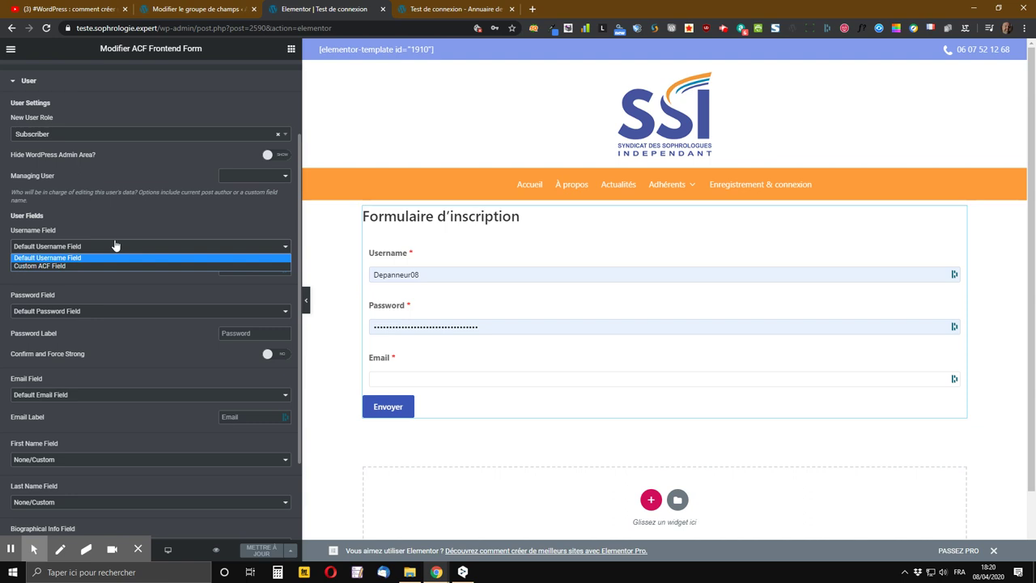
{"action": "left_click", "coordinate": [57, 267]}
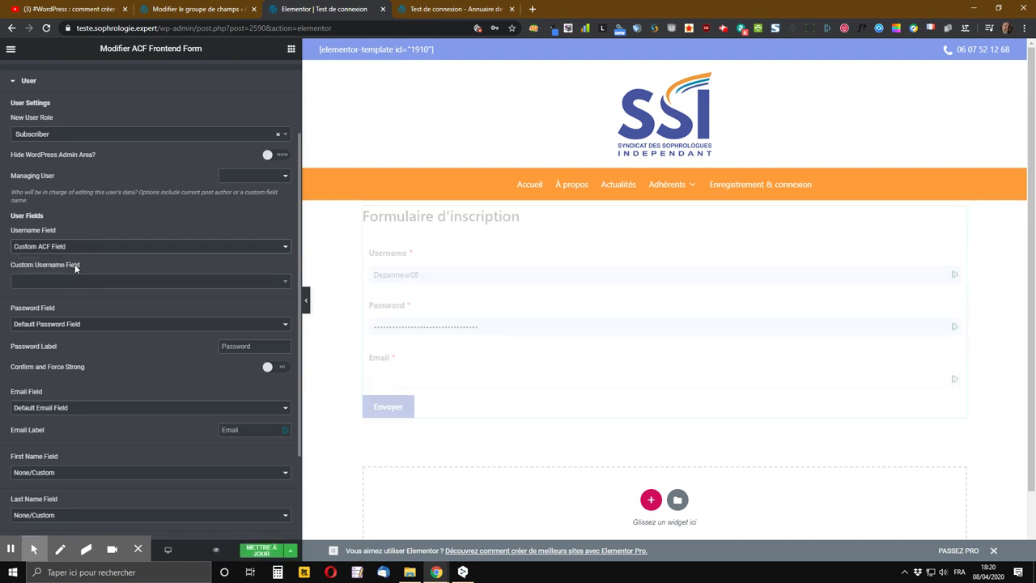
{"action": "left_click", "coordinate": [77, 282]}
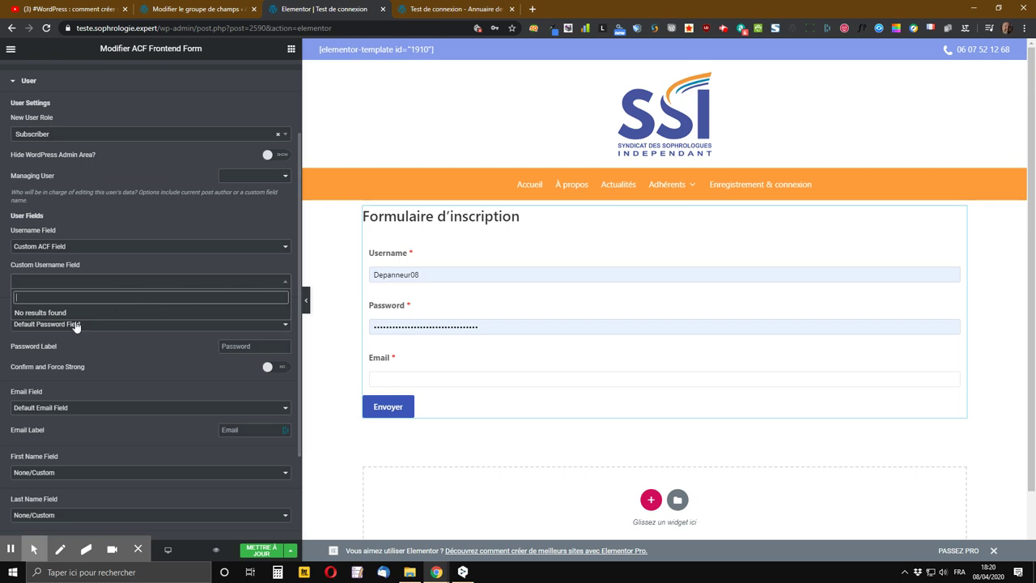
{"action": "left_click", "coordinate": [59, 301]}
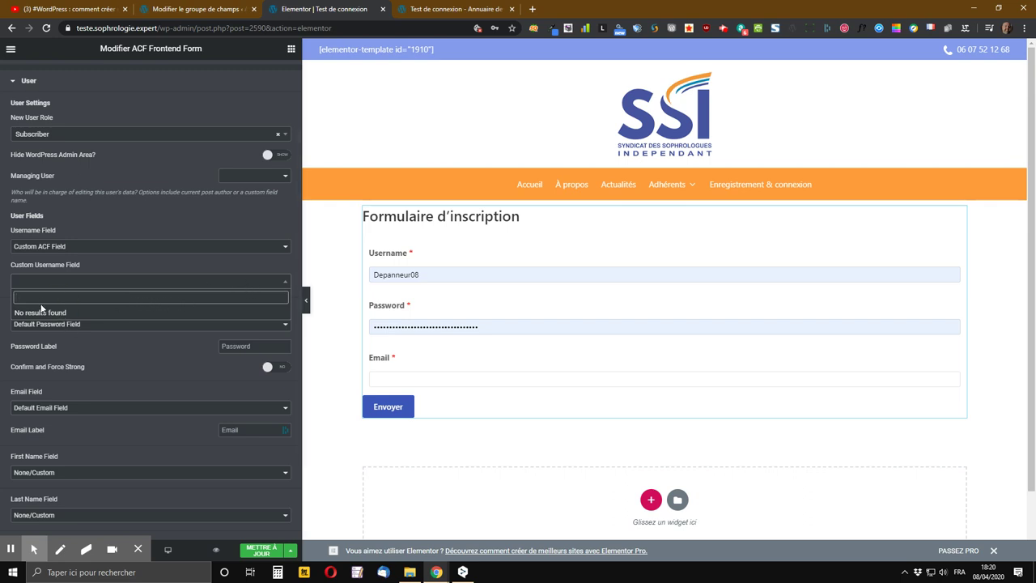
{"action": "type", "text": "nom"}
{"action": "left_click", "coordinate": [154, 259]}
{"action": "left_click", "coordinate": [147, 249]}
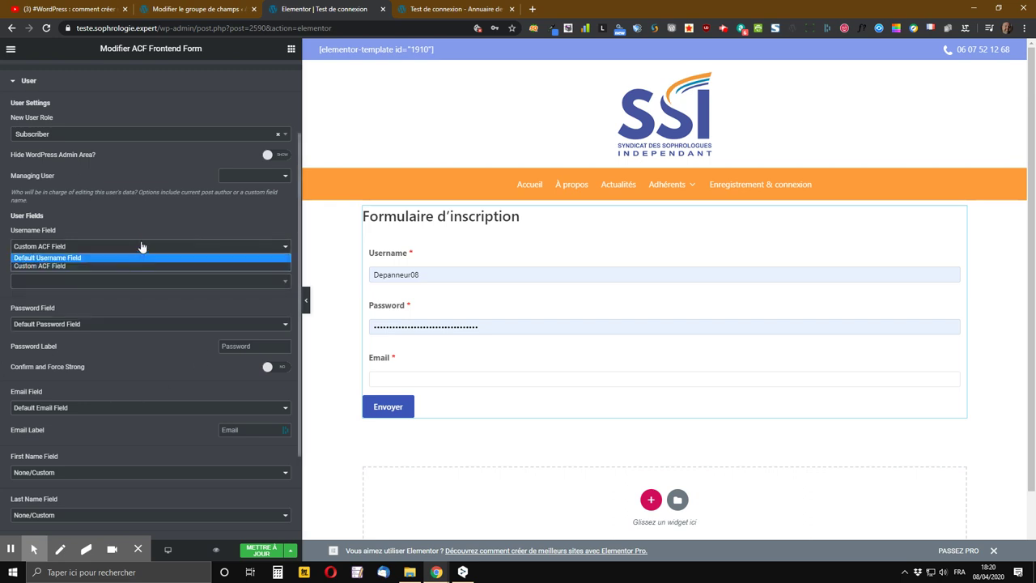
{"action": "left_click", "coordinate": [152, 217]}
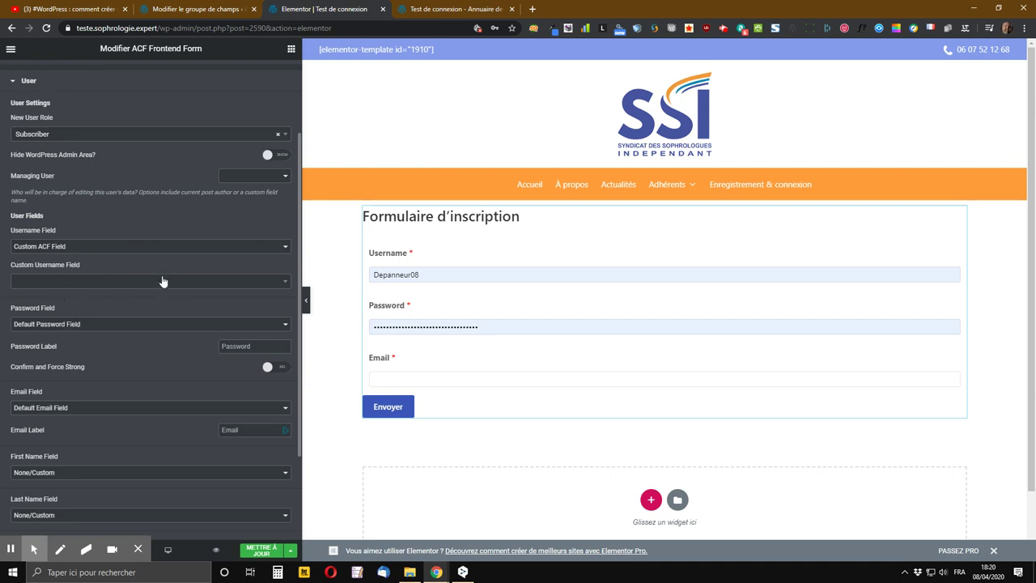
{"action": "left_click", "coordinate": [76, 247]}
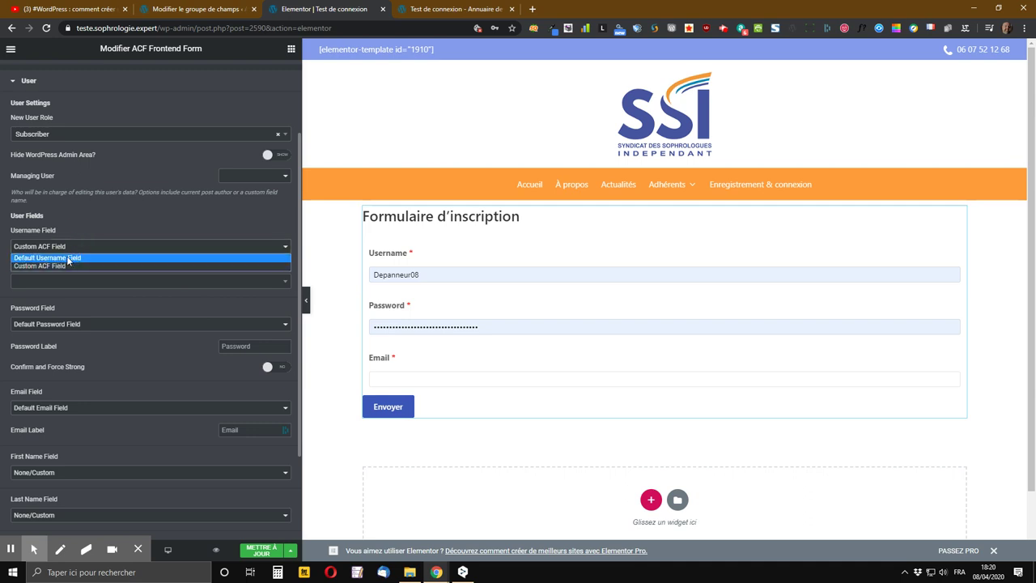
{"action": "left_click", "coordinate": [71, 257]}
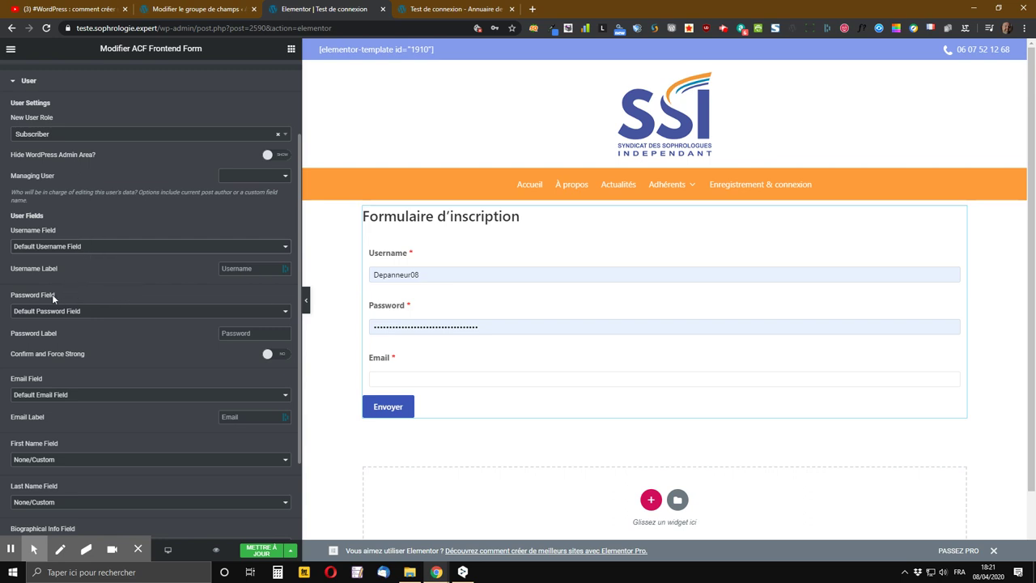
- Label the username field 'Identifiant' with a capital I
{"action": "left_click", "coordinate": [235, 268]}
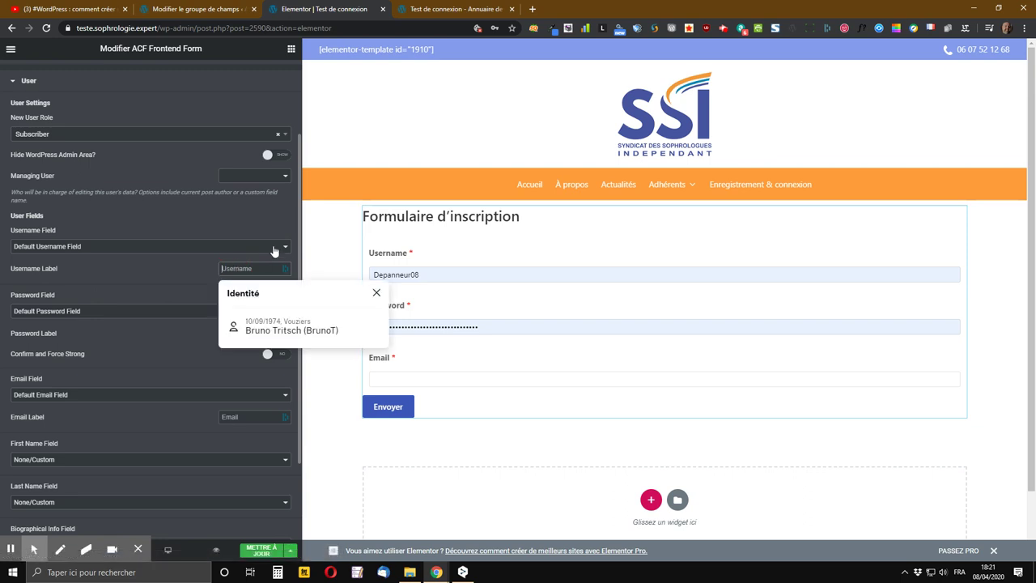
{"action": "type", "text": "i"}
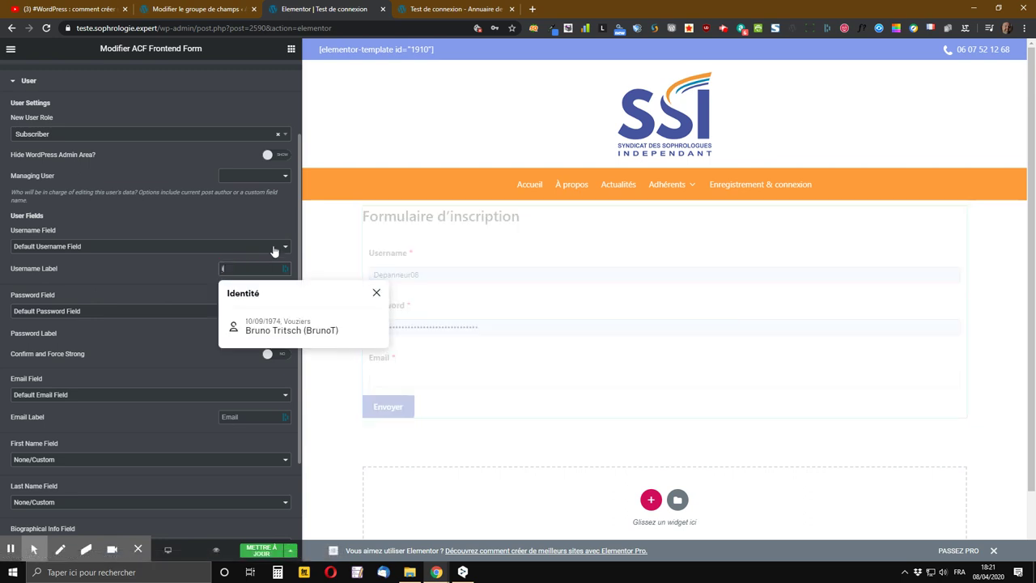
{"action": "type", "text": "dentifiant"}
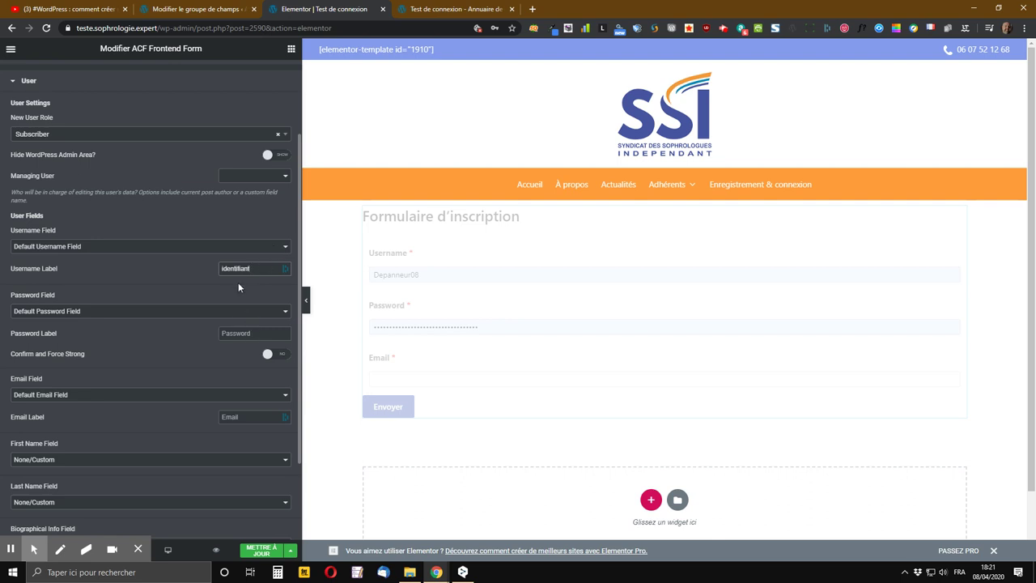
{"action": "left_click", "coordinate": [226, 268]}
{"action": "left_click", "coordinate": [263, 267]}
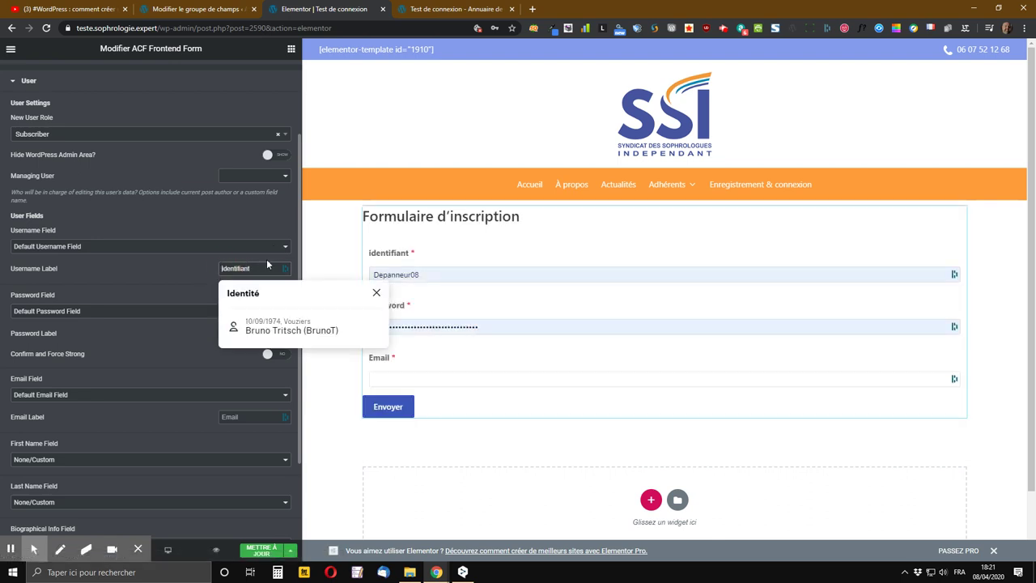
{"action": "type", "text": "I"}
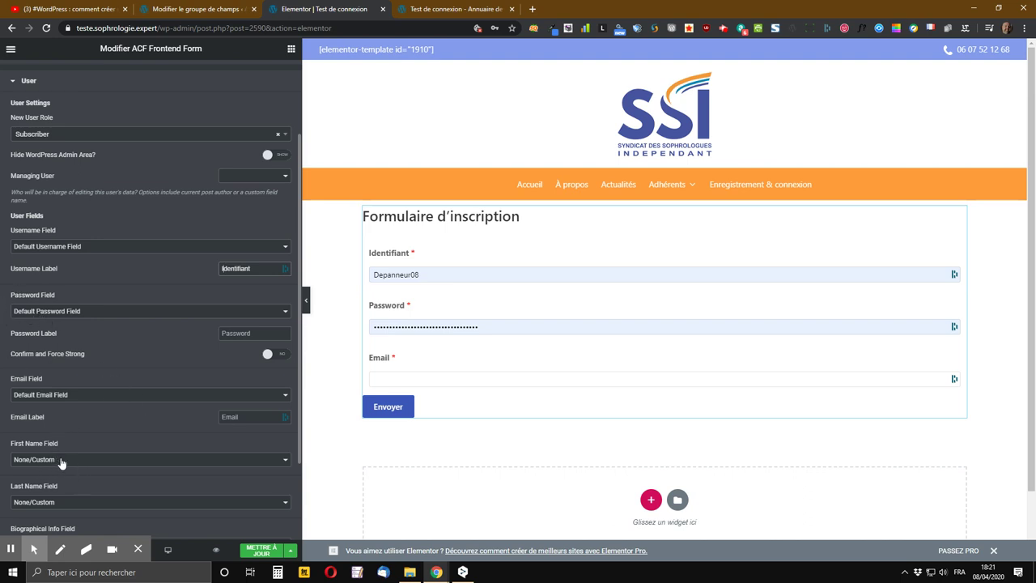
{"action": "left_click", "coordinate": [230, 267]}
- Keep the default password field and label it 'Mot de passe'
{"action": "left_click", "coordinate": [135, 316]}
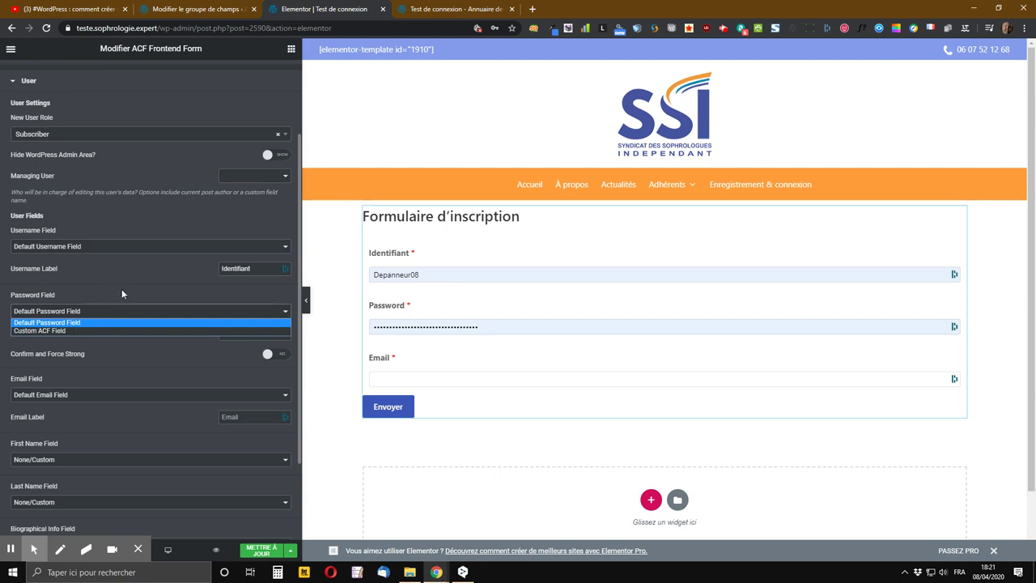
{"action": "left_click", "coordinate": [121, 294]}
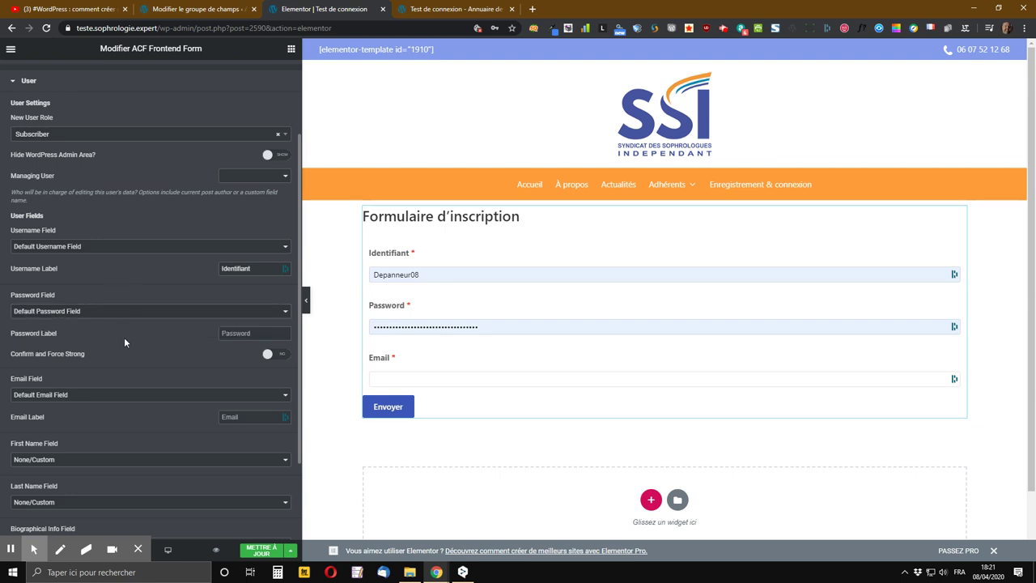
{"action": "left_click", "coordinate": [265, 335]}
{"action": "type", "text": "Mot de p"}
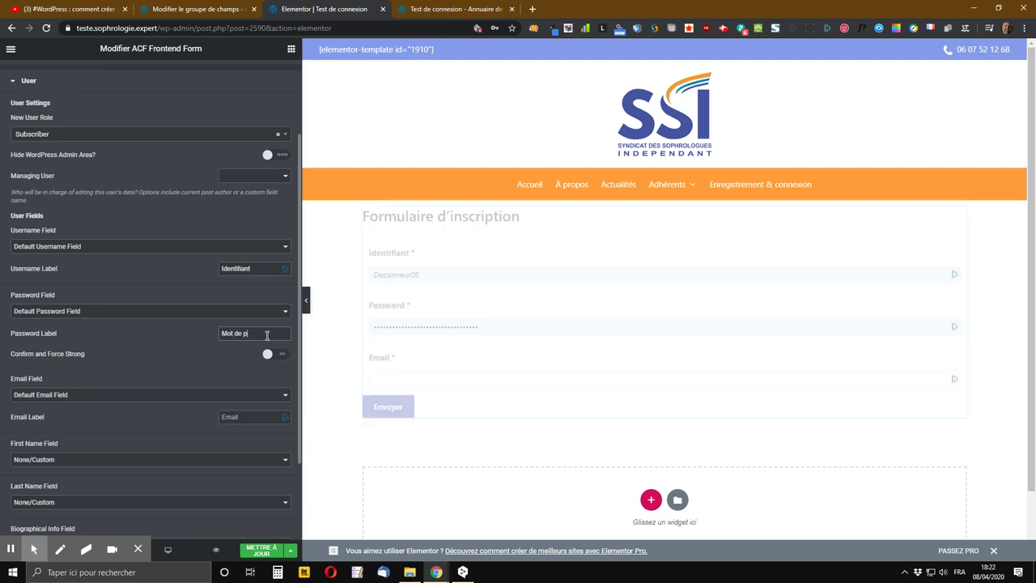
{"action": "type", "text": "asse"}
{"action": "scroll", "coordinate": [165, 335], "scroll_direction": "down", "scroll_amount": 3}
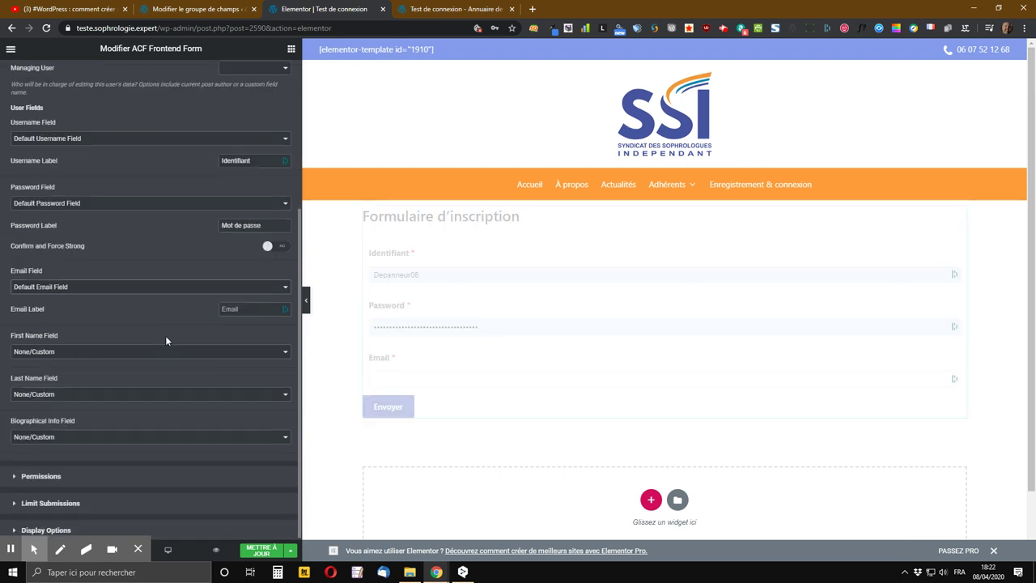
- Turn on password confirmation and strong-password enforcement, labelling the confirmation 'Confirmez votre passe'
{"action": "left_click", "coordinate": [277, 245]}
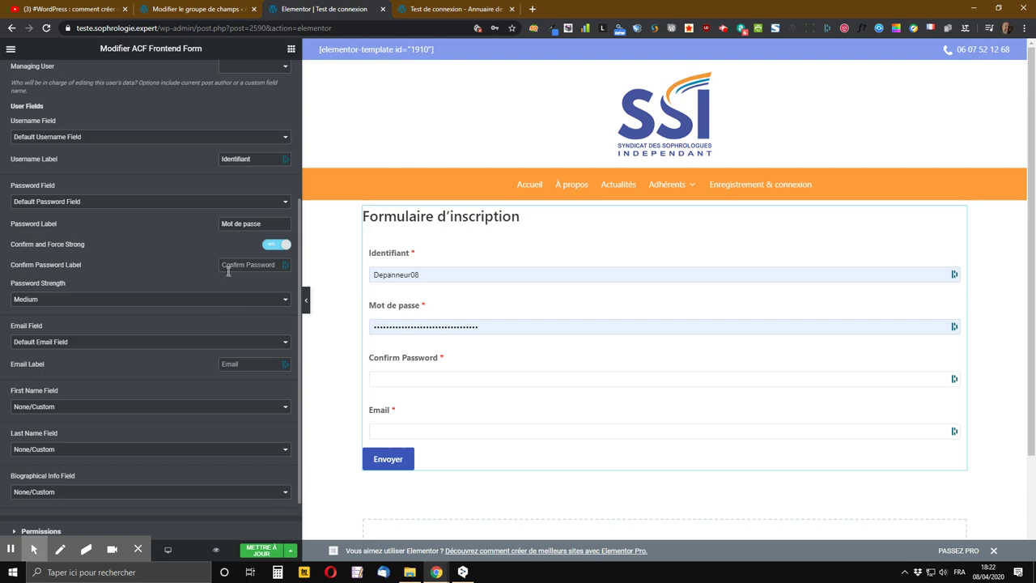
{"action": "left_click", "coordinate": [229, 270]}
{"action": "type", "text": "Con"}
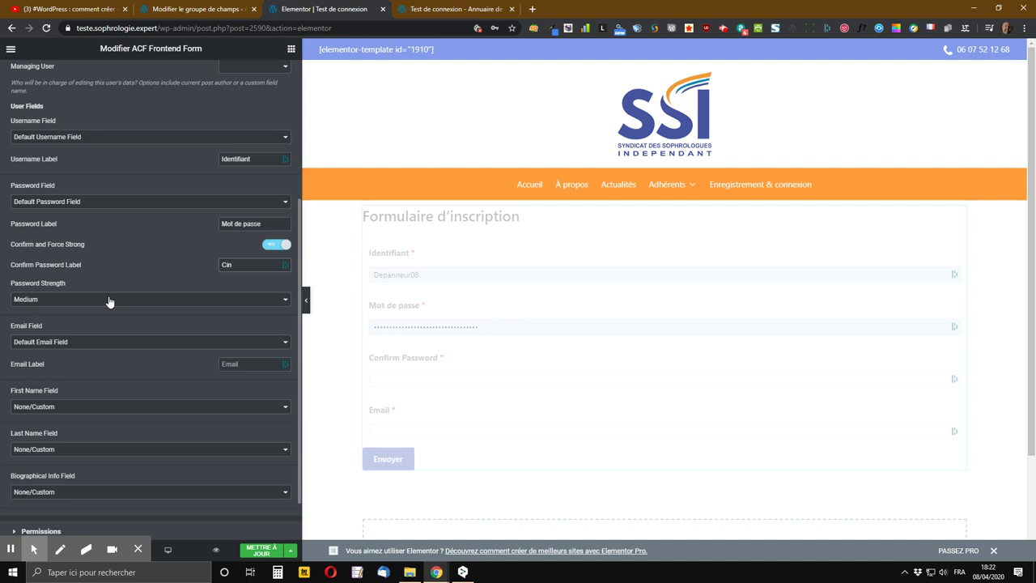
{"action": "type", "text": "firmez votre"}
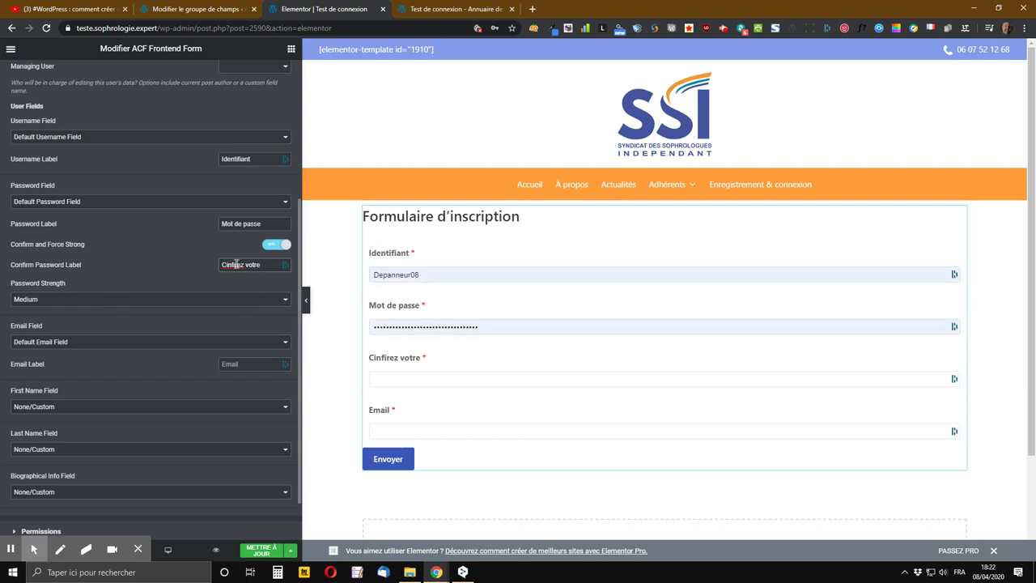
{"action": "left_click", "coordinate": [276, 262]}
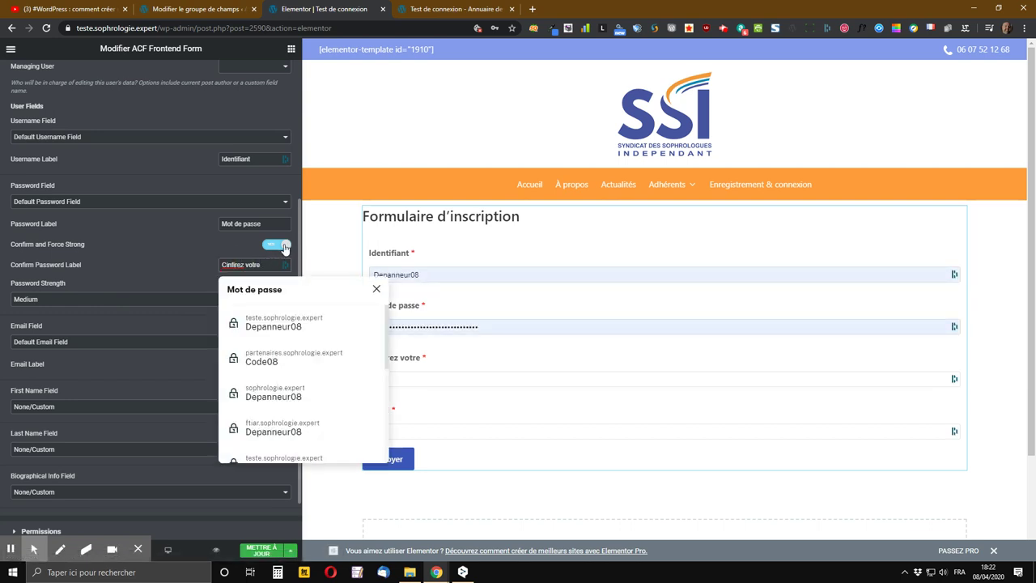
{"action": "key", "text": "Escape"}
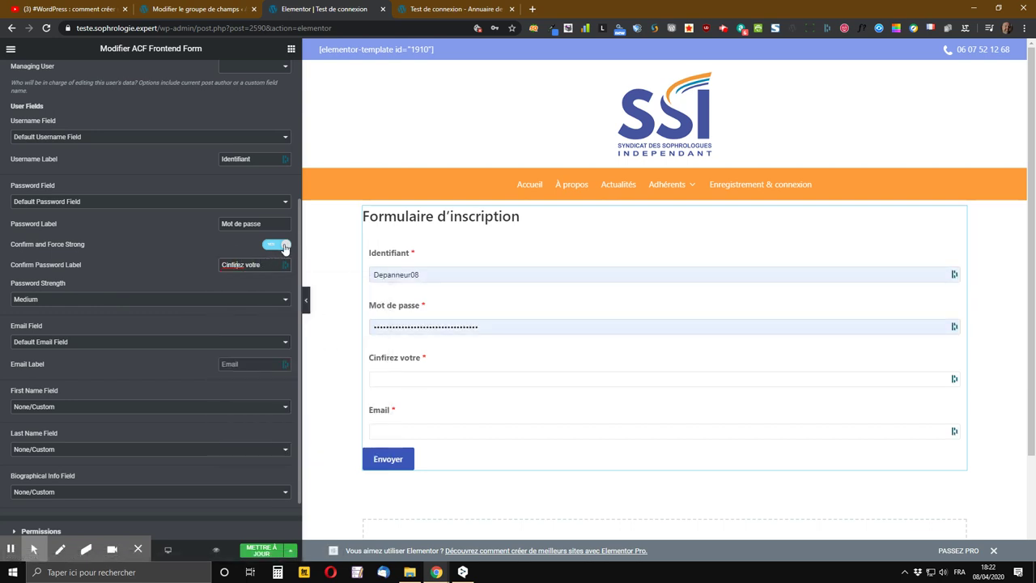
{"action": "type", "text": "m"}
{"action": "key", "text": "BackSpace"}
{"action": "type", "text": "otre"}
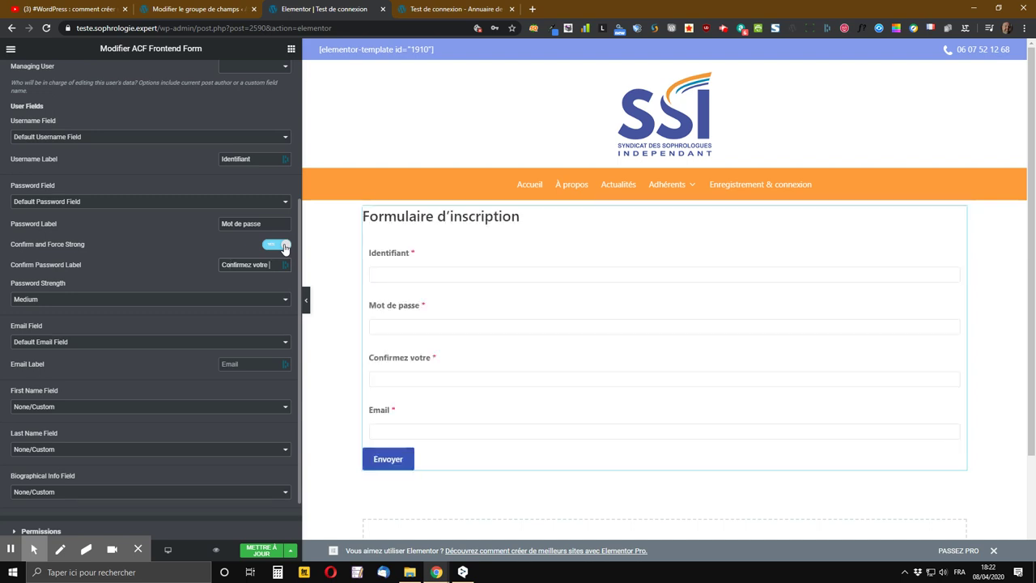
{"action": "type", "text": " passe"}
{"action": "left_click", "coordinate": [134, 301]}
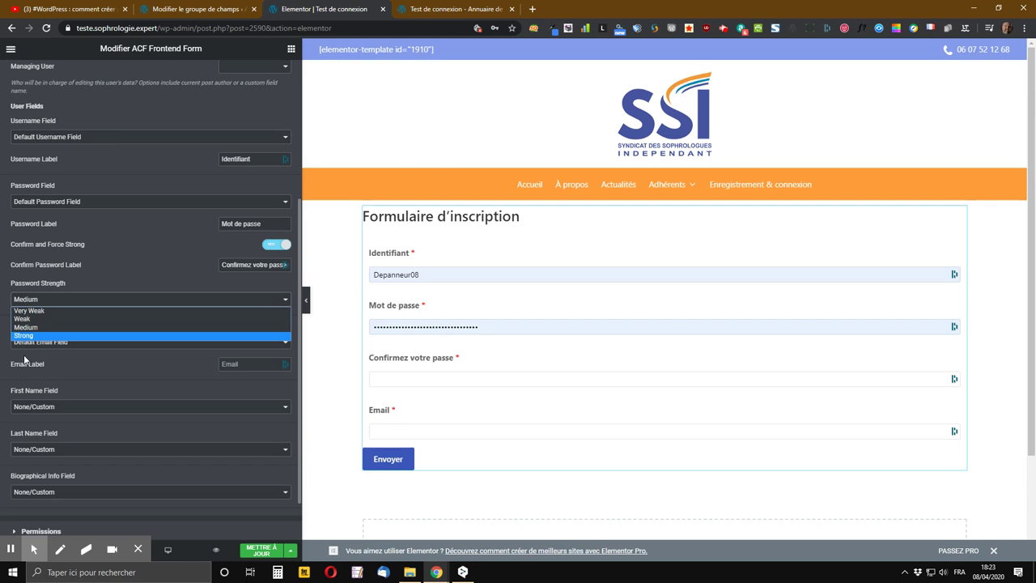
- Change the Password Strength dropdown from Medium to Strong
{"action": "left_click", "coordinate": [67, 327]}
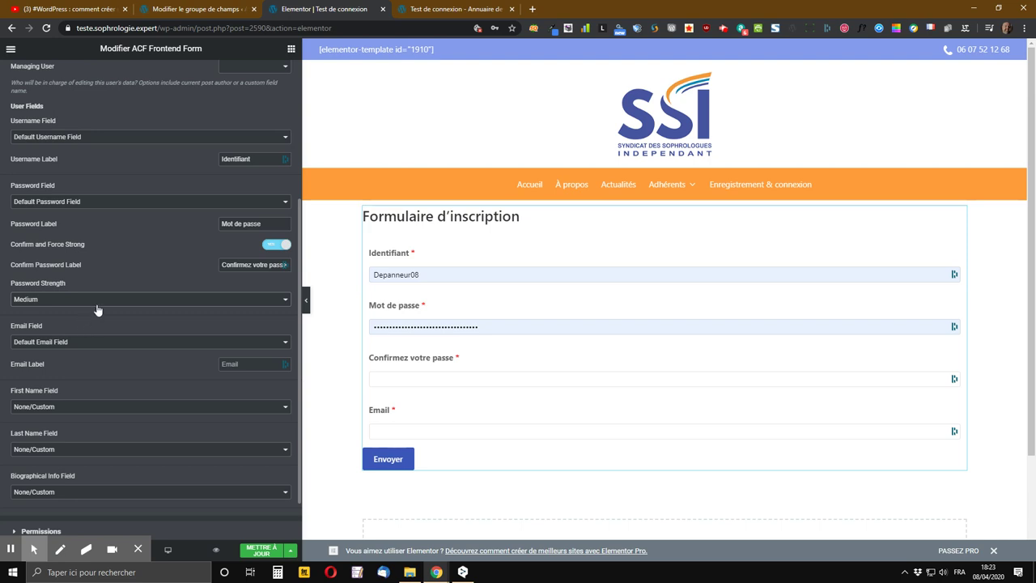
{"action": "left_click", "coordinate": [102, 300]}
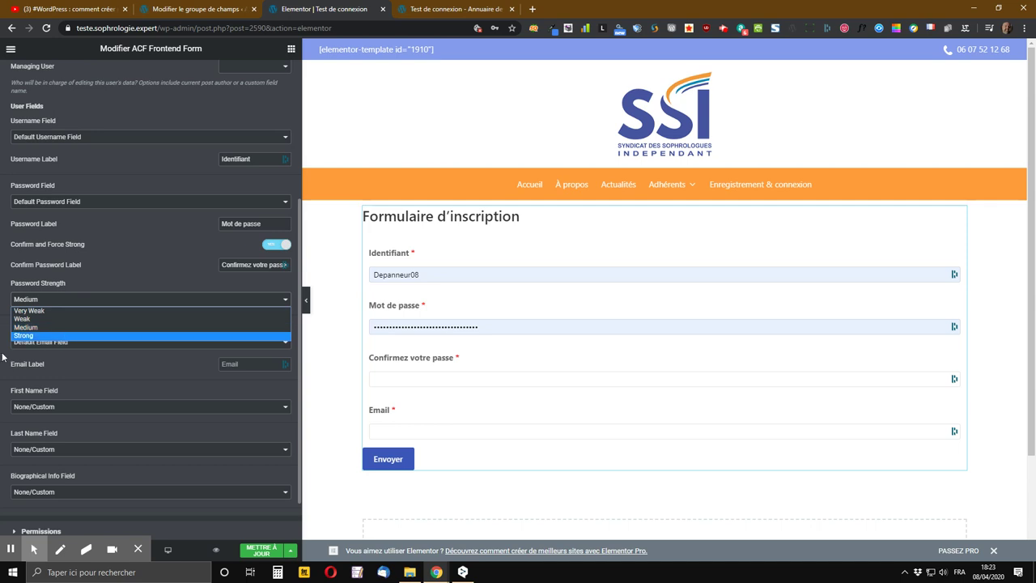
{"action": "left_click", "coordinate": [37, 327]}
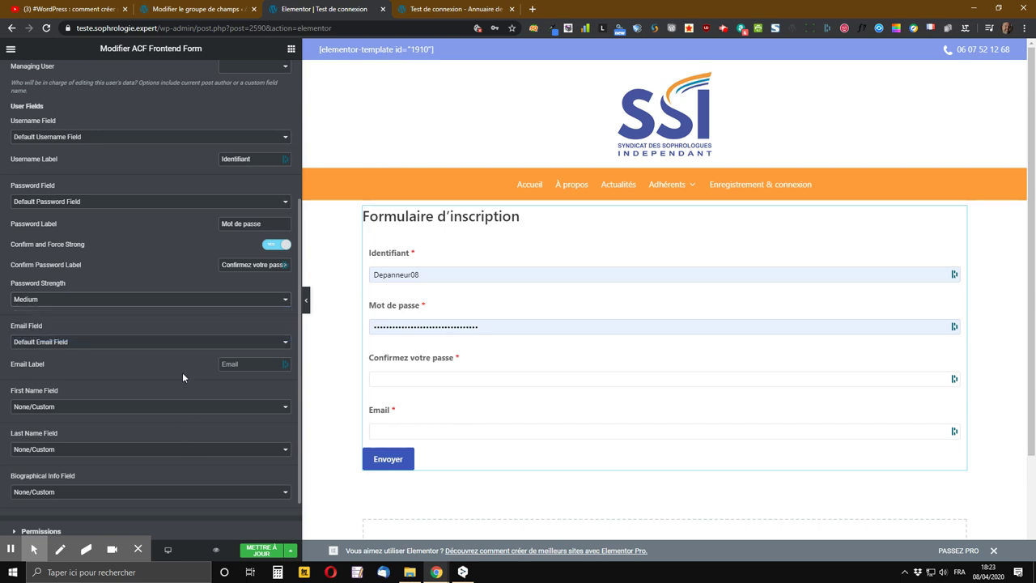
{"action": "left_click", "coordinate": [122, 301]}
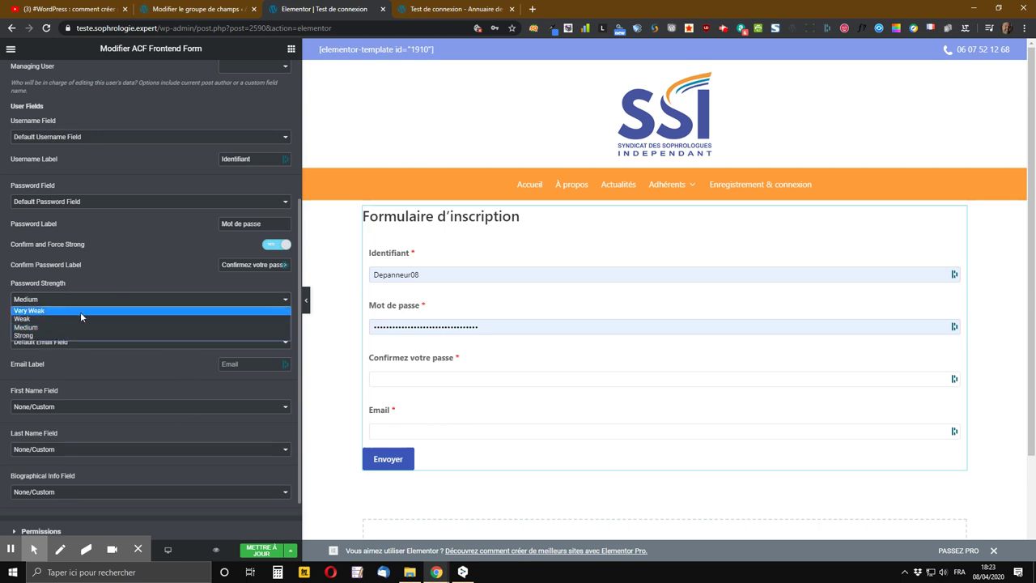
{"action": "left_click", "coordinate": [80, 312]}
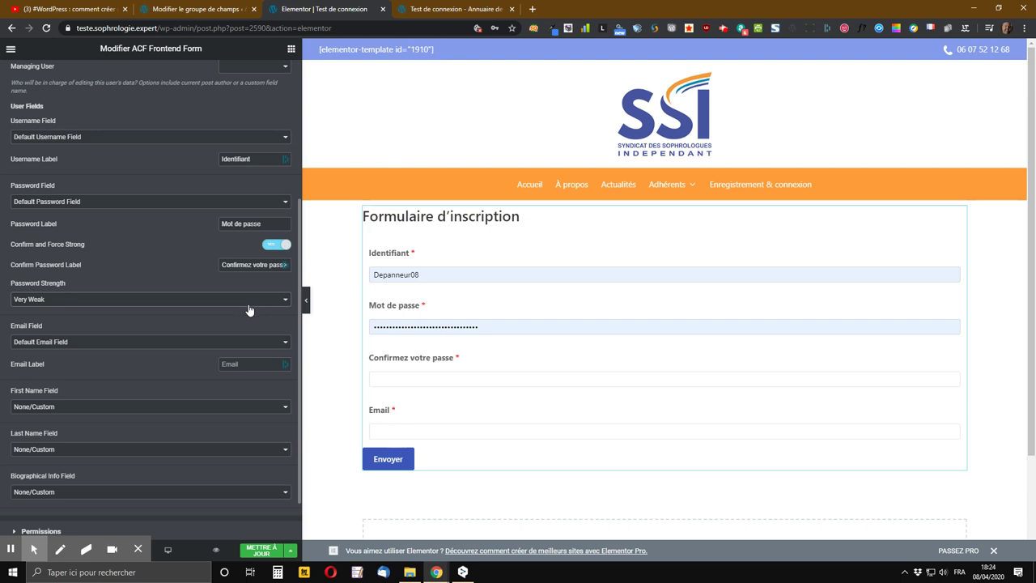
{"action": "left_click", "coordinate": [244, 301]}
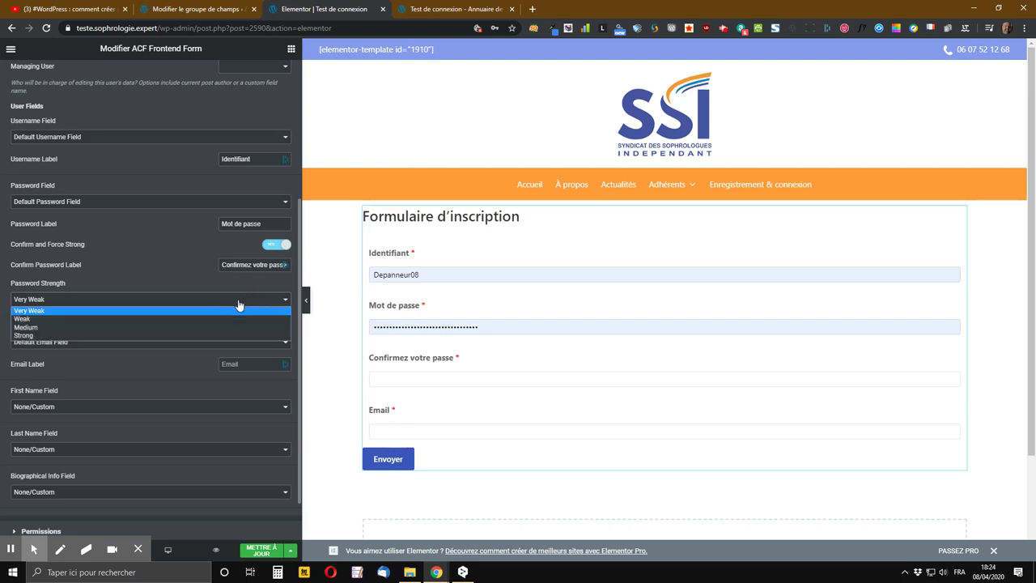
{"action": "left_click", "coordinate": [169, 336]}
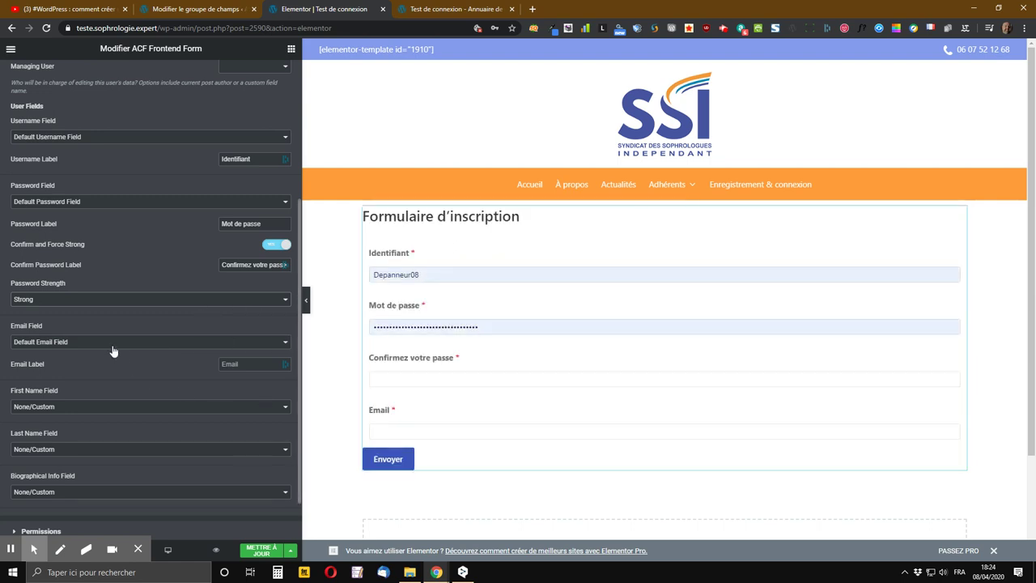
{"action": "scroll", "coordinate": [174, 324], "scroll_direction": "down", "scroll_amount": 1}
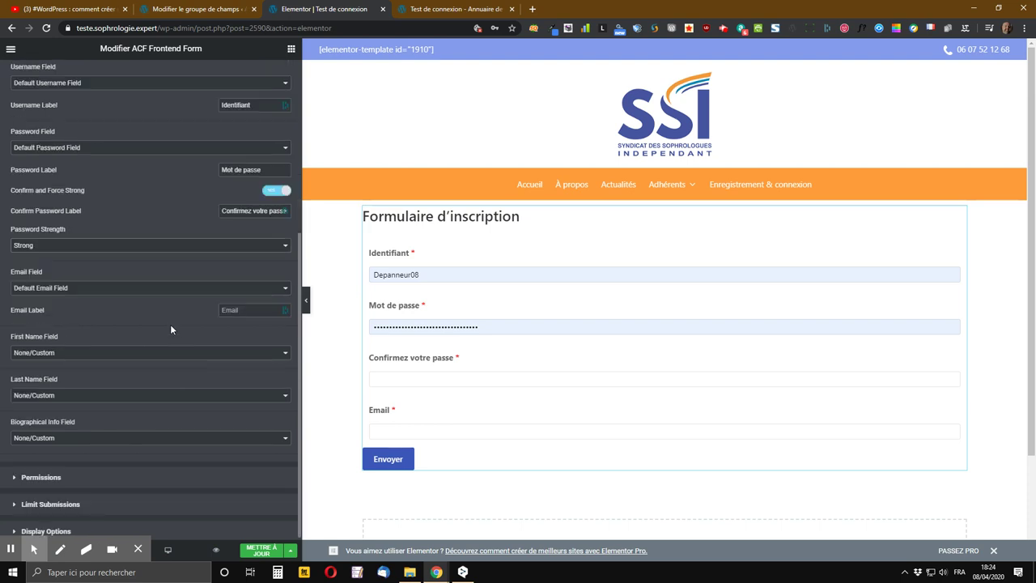
- Add the default email, first name and last name fields labelled 'E-mail', 'Prénom' and 'Nom de famille'
{"action": "left_click", "coordinate": [96, 288]}
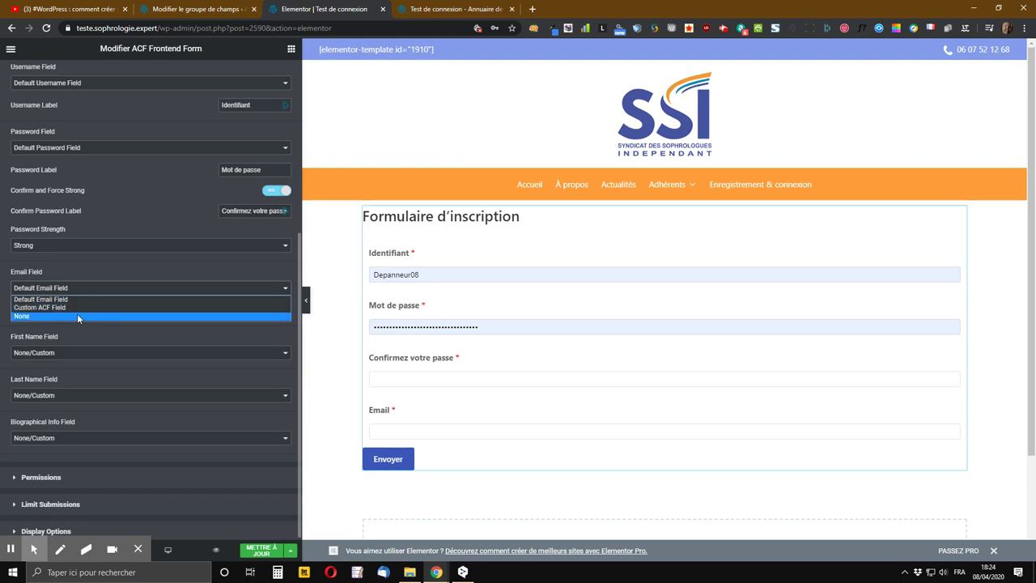
{"action": "left_click", "coordinate": [86, 299]}
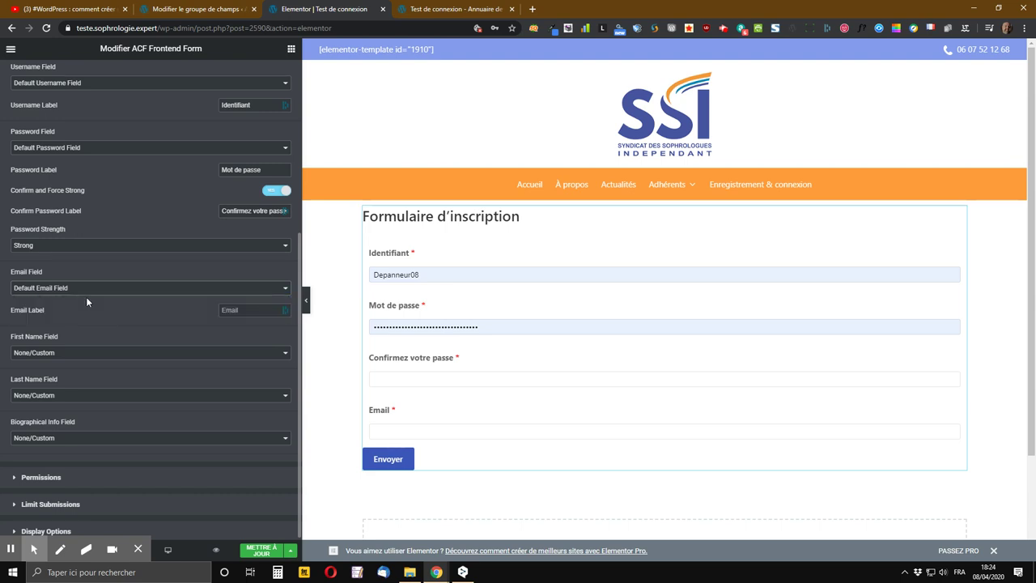
{"action": "left_click", "coordinate": [257, 308]}
{"action": "type", "text": "E-mai"}
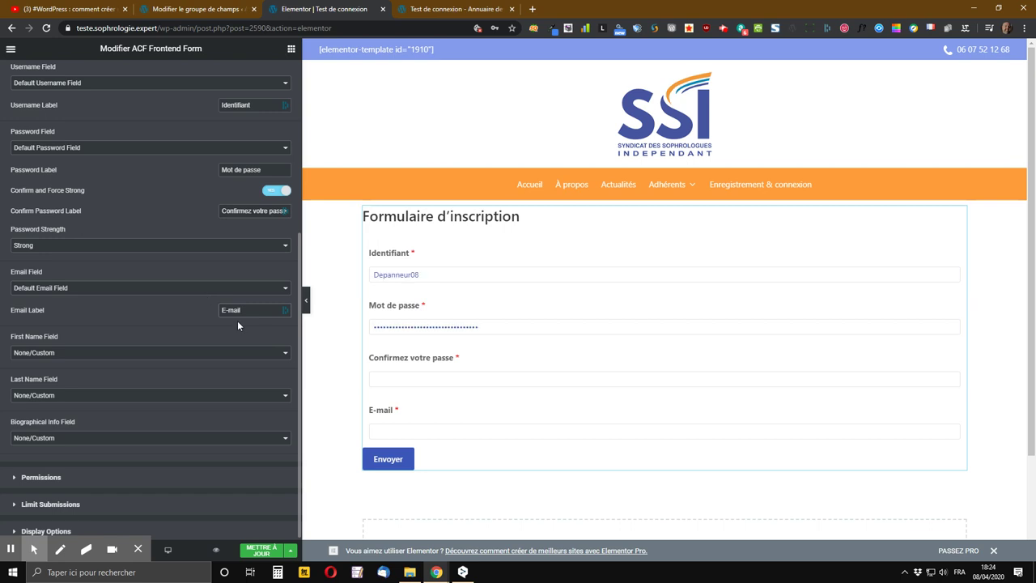
{"action": "left_click", "coordinate": [80, 352]}
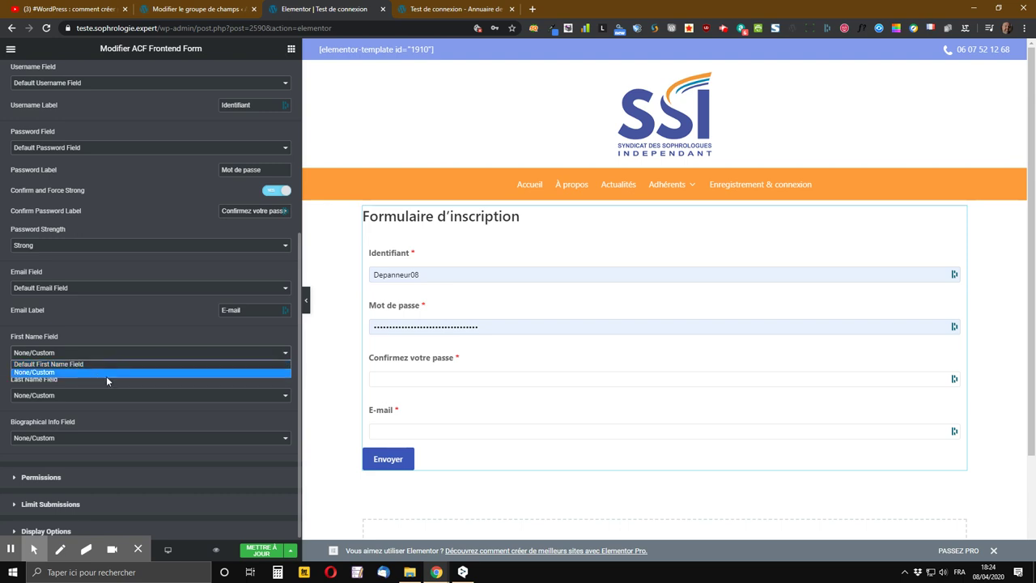
{"action": "left_click", "coordinate": [100, 365]}
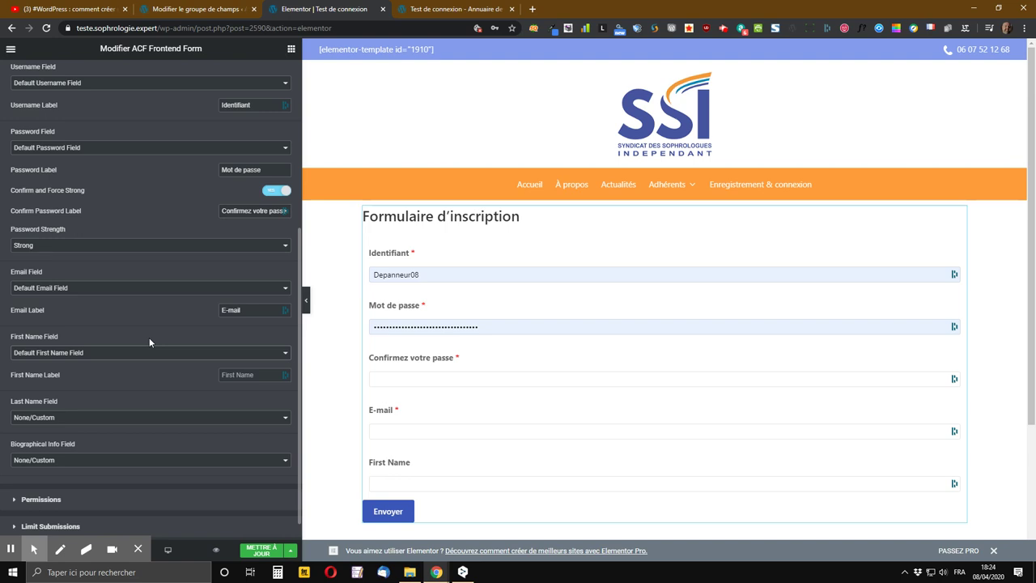
{"action": "left_click", "coordinate": [247, 373]}
{"action": "type", "text": "Prénom"}
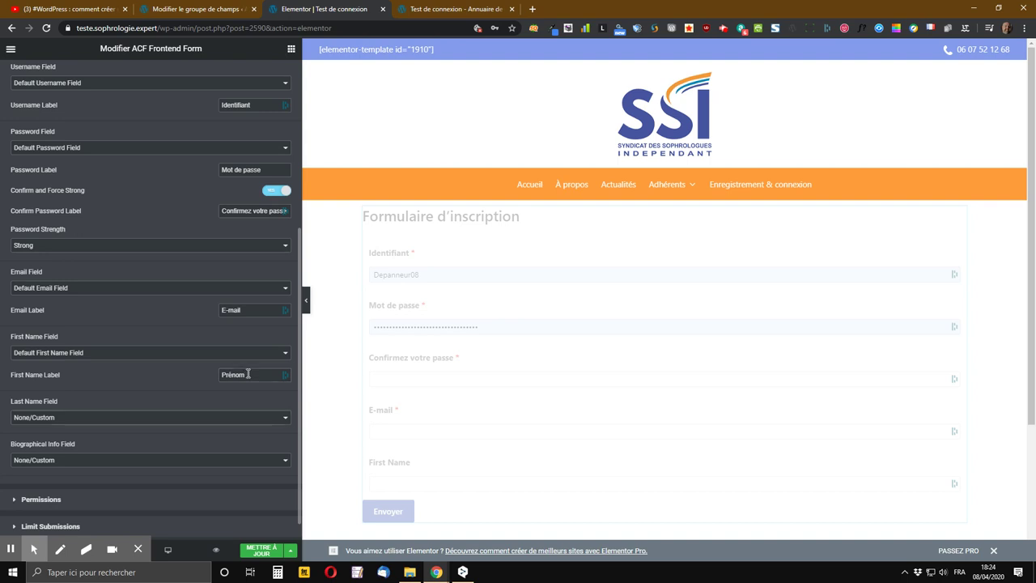
{"action": "left_click", "coordinate": [101, 417]}
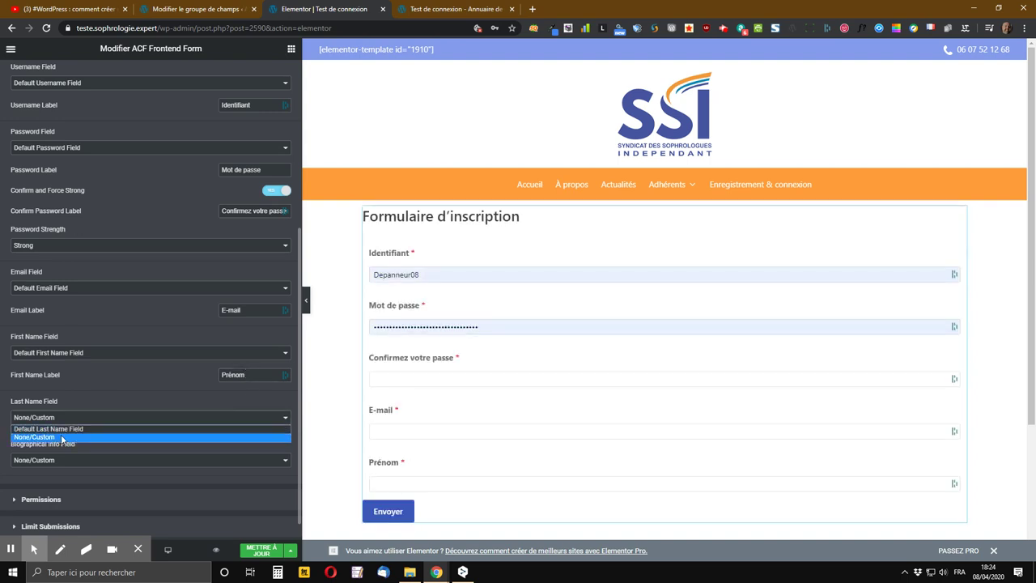
{"action": "left_click", "coordinate": [68, 429]}
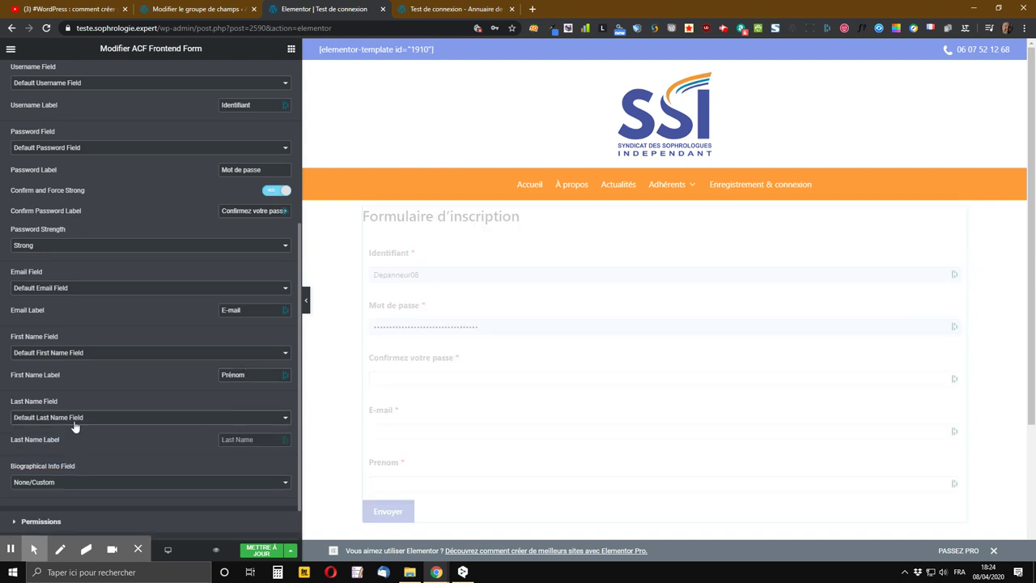
{"action": "left_click", "coordinate": [217, 438]}
{"action": "type", "text": "No"}
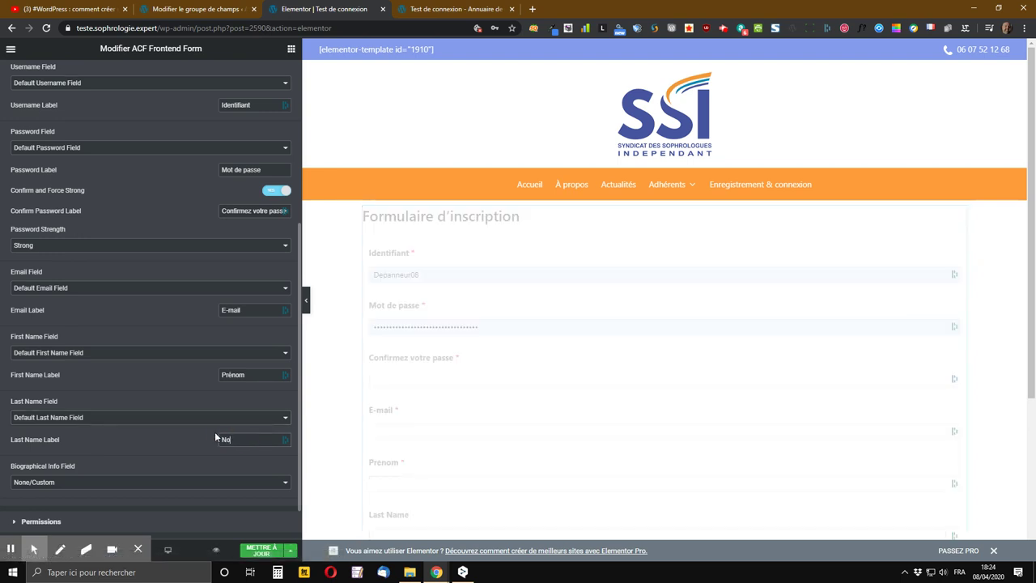
{"action": "type", "text": "m de famille"}
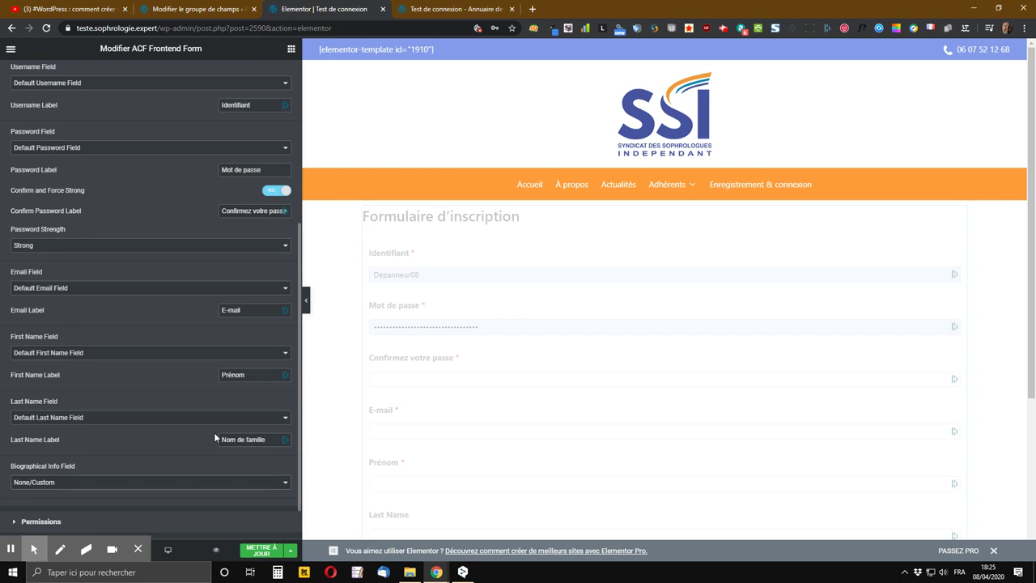
- Add the default biographical info field and start giving it a label beginning with 'V'
{"action": "scroll", "coordinate": [184, 421], "scroll_direction": "down", "scroll_amount": 1}
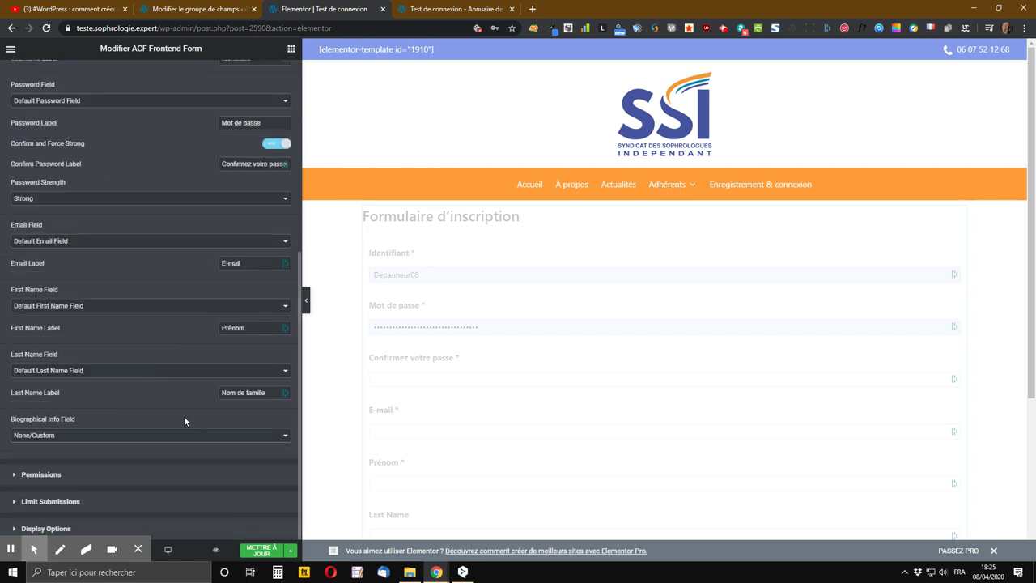
{"action": "left_click", "coordinate": [69, 437]}
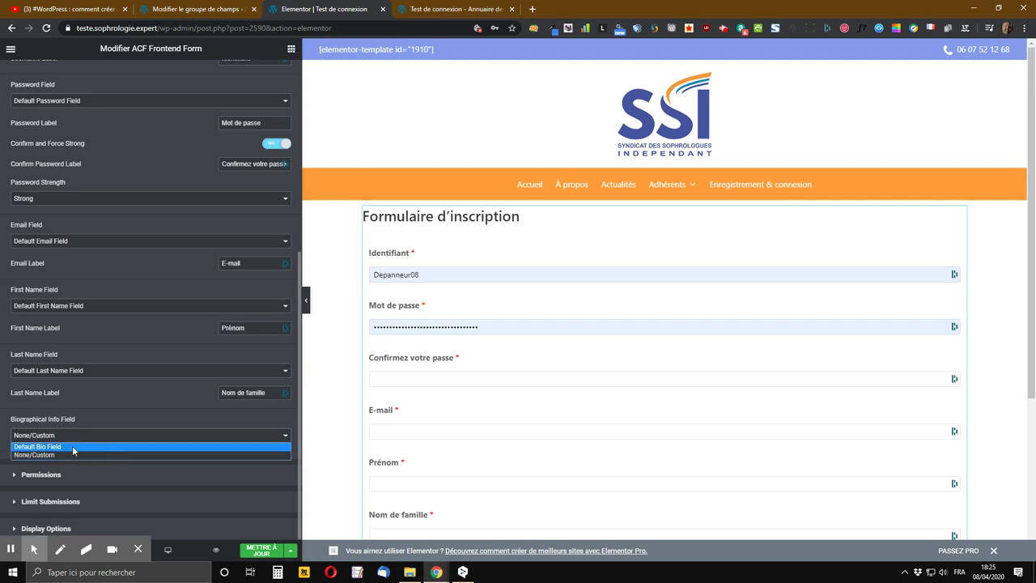
{"action": "left_click", "coordinate": [73, 448]}
{"action": "left_click", "coordinate": [233, 457]}
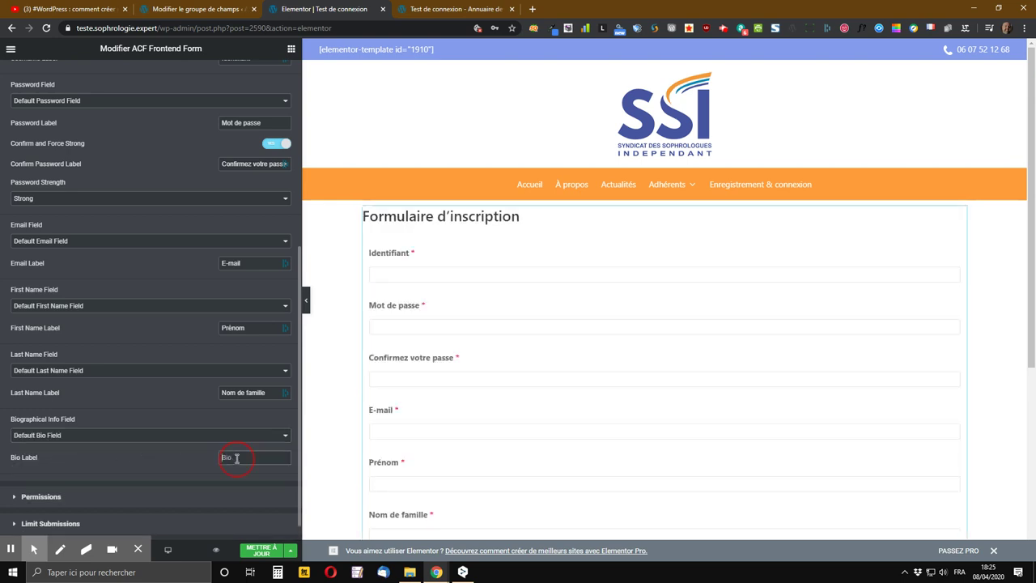
{"action": "type", "text": "Votre description"}
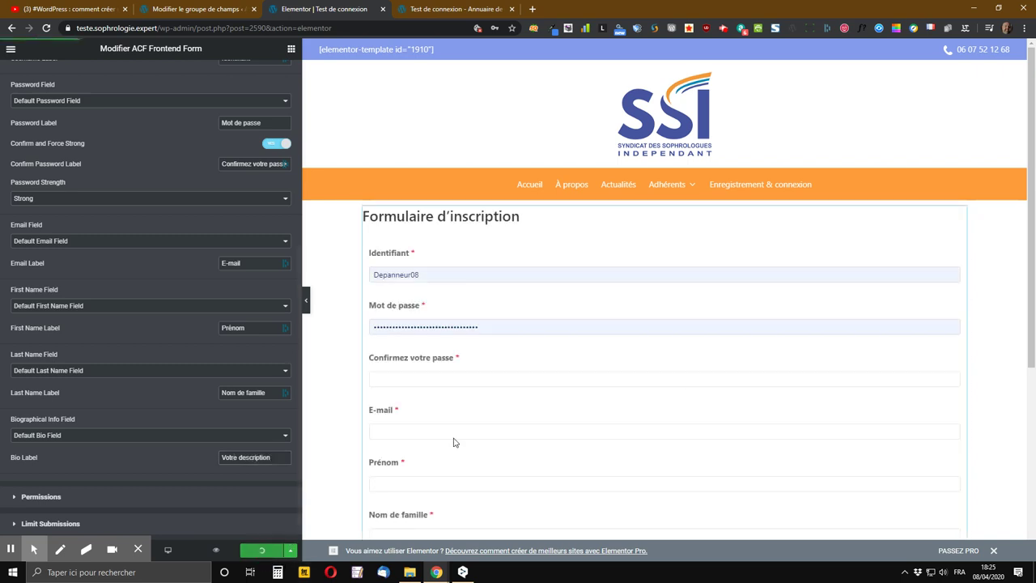
{"action": "scroll", "coordinate": [742, 377], "scroll_direction": "down", "scroll_amount": 2}
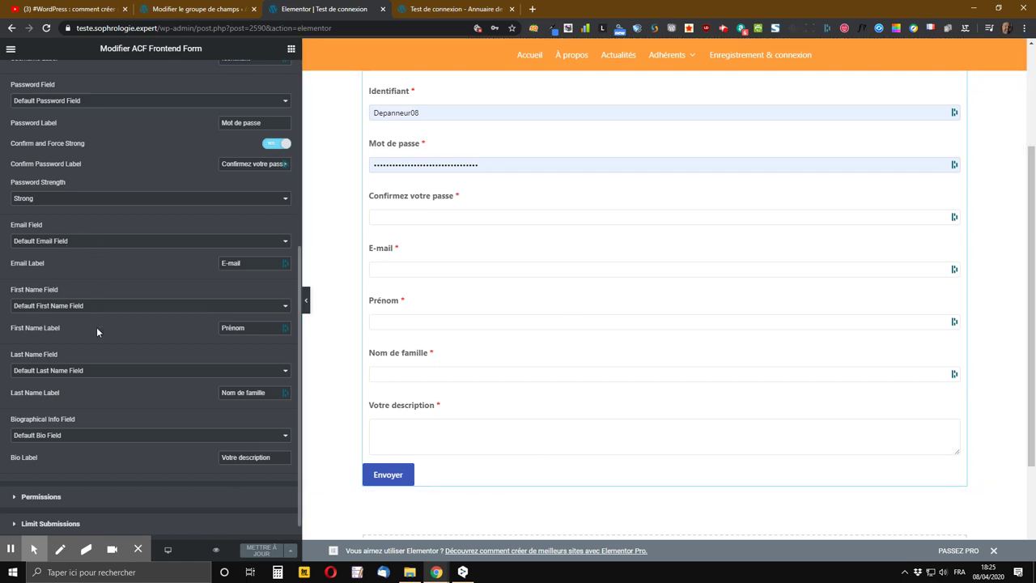
- Remove the biographical description field from the form and save the page
{"action": "left_click", "coordinate": [81, 438]}
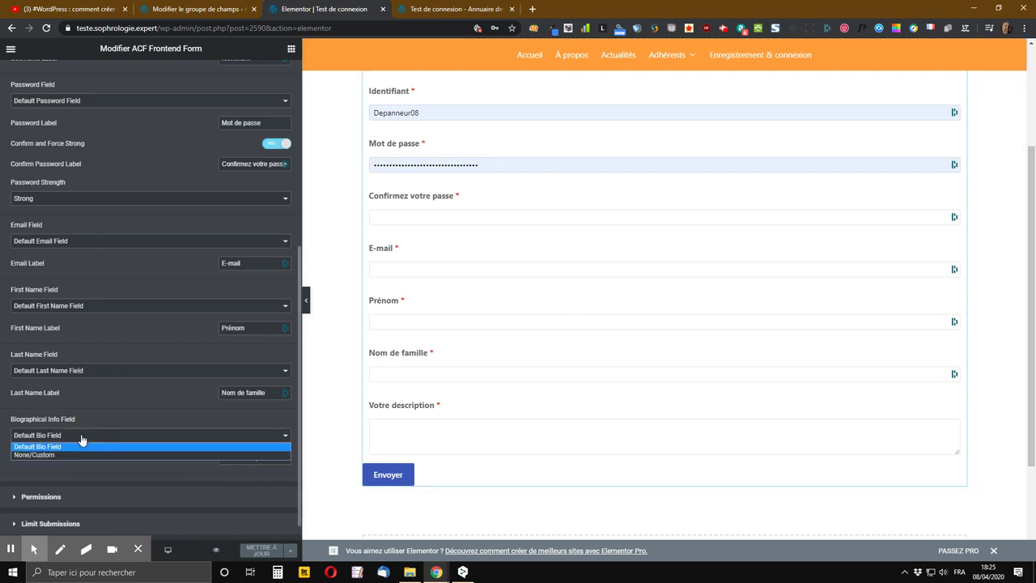
{"action": "left_click", "coordinate": [47, 454]}
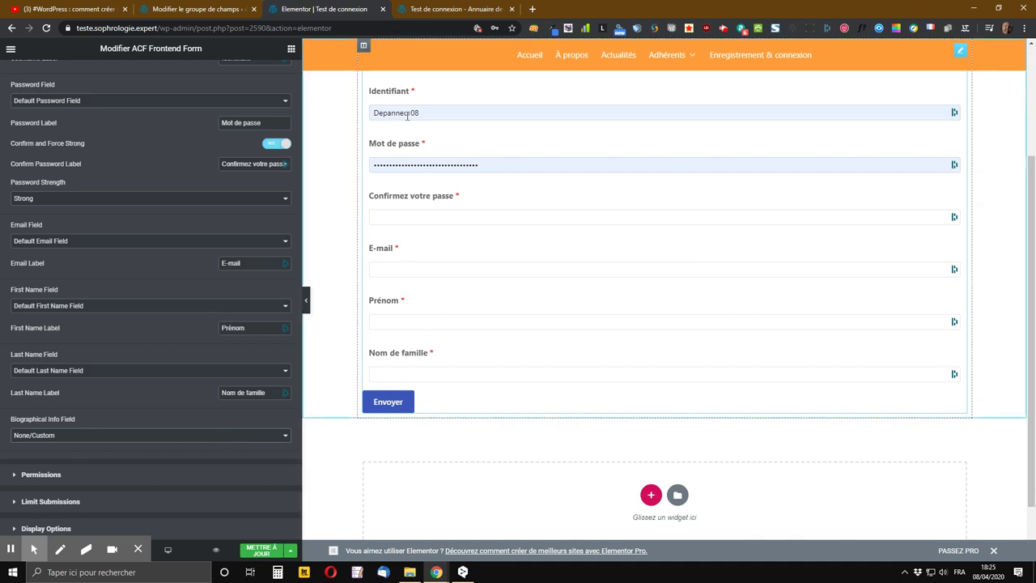
{"action": "left_click", "coordinate": [70, 442]}
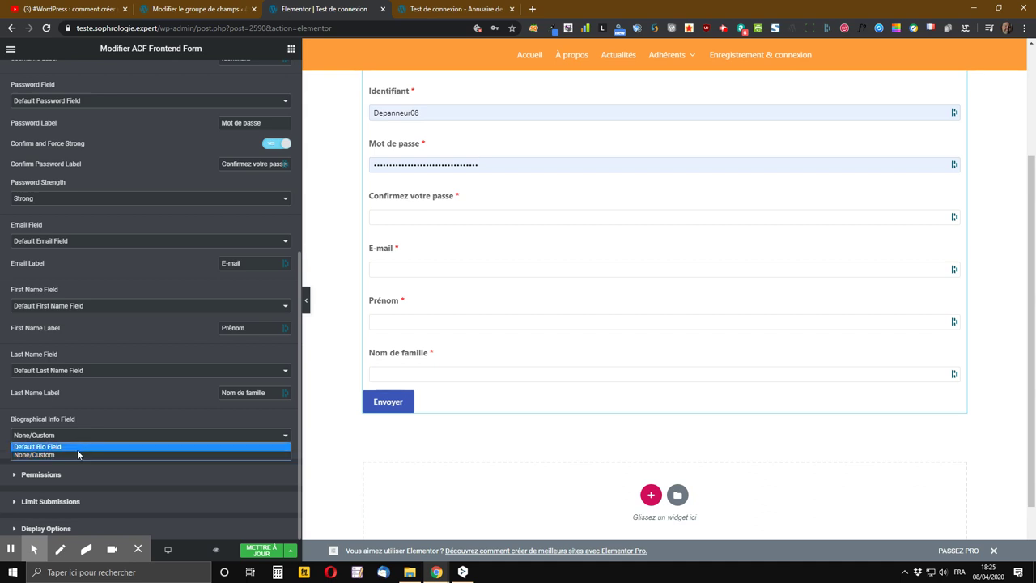
{"action": "left_click", "coordinate": [77, 447]}
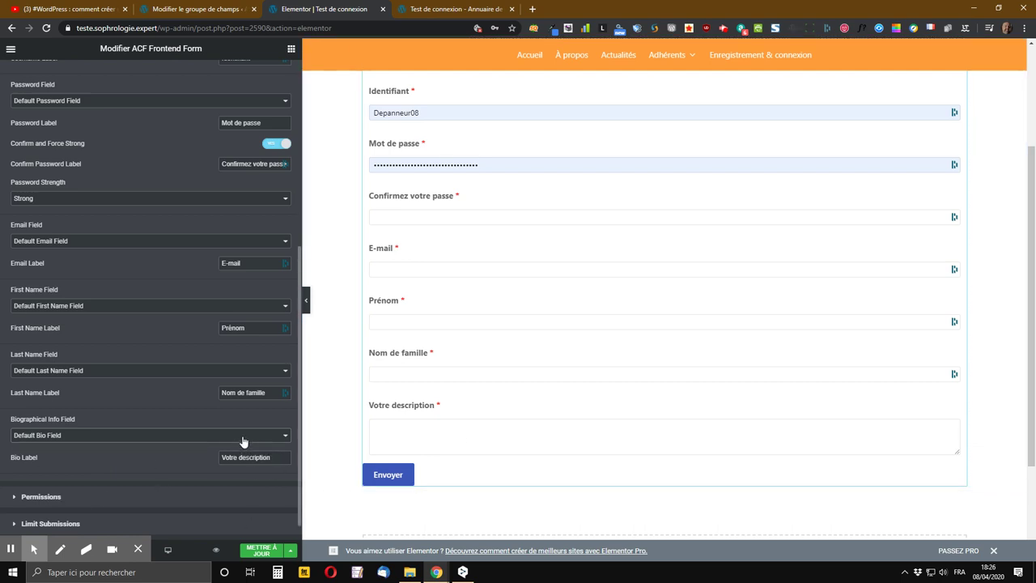
{"action": "left_click", "coordinate": [243, 440]}
{"action": "left_click", "coordinate": [58, 455]}
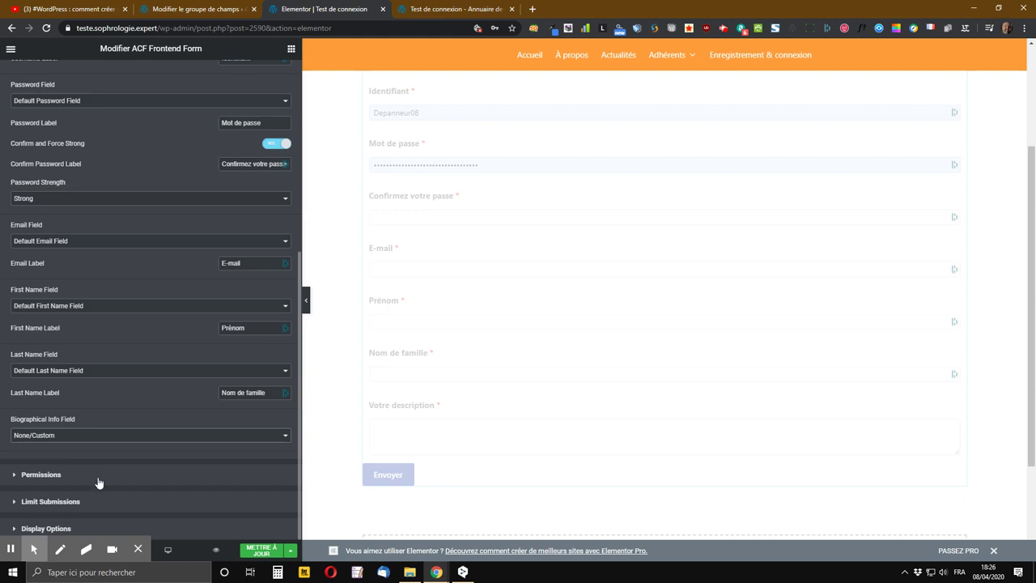
{"action": "left_click", "coordinate": [267, 551]}
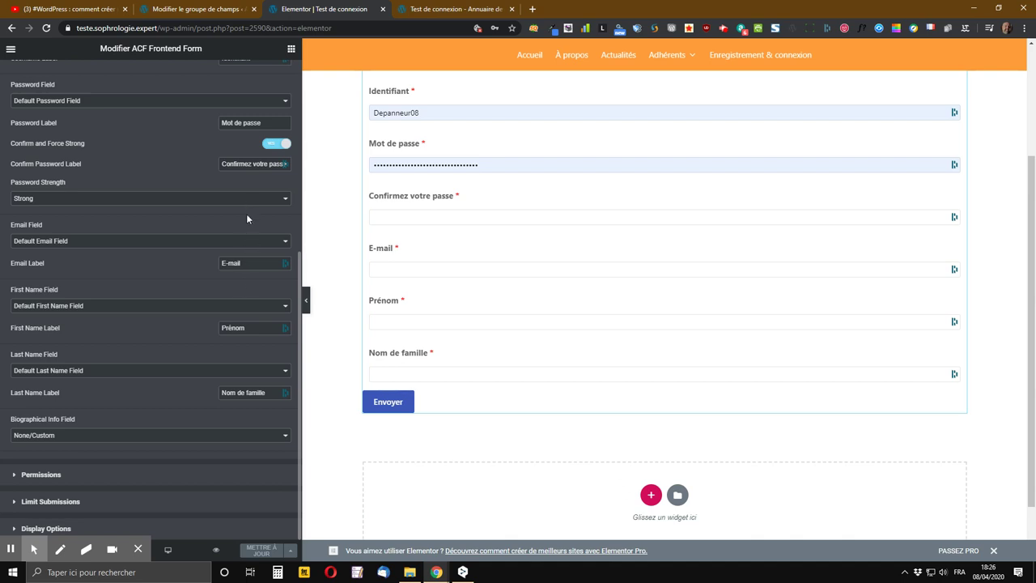
{"action": "left_click", "coordinate": [36, 481]}
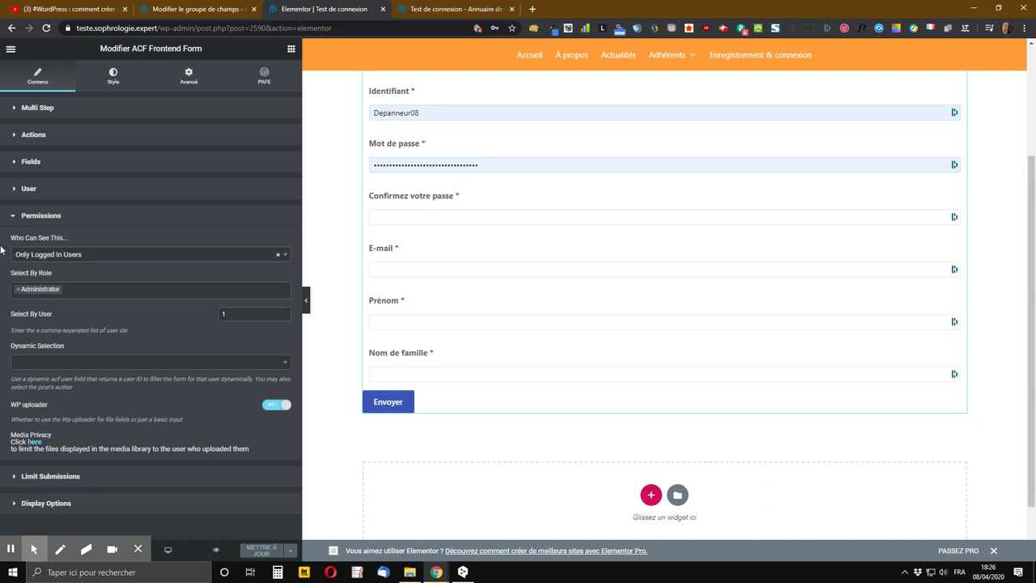
- Try setting Who Can See This to Only Logged Out, then close the permission settings
{"action": "left_click", "coordinate": [87, 256]}
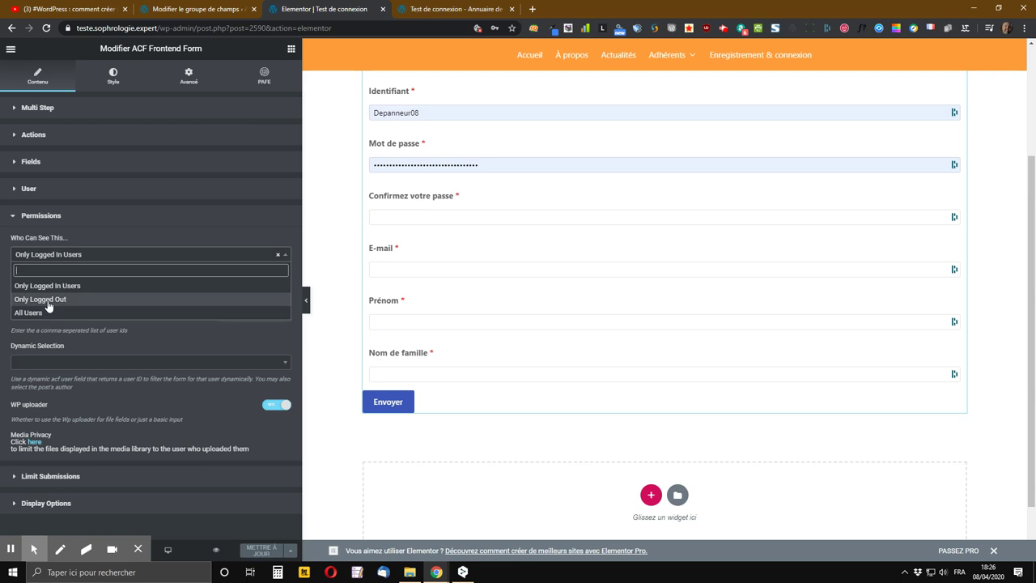
{"action": "left_click", "coordinate": [48, 299]}
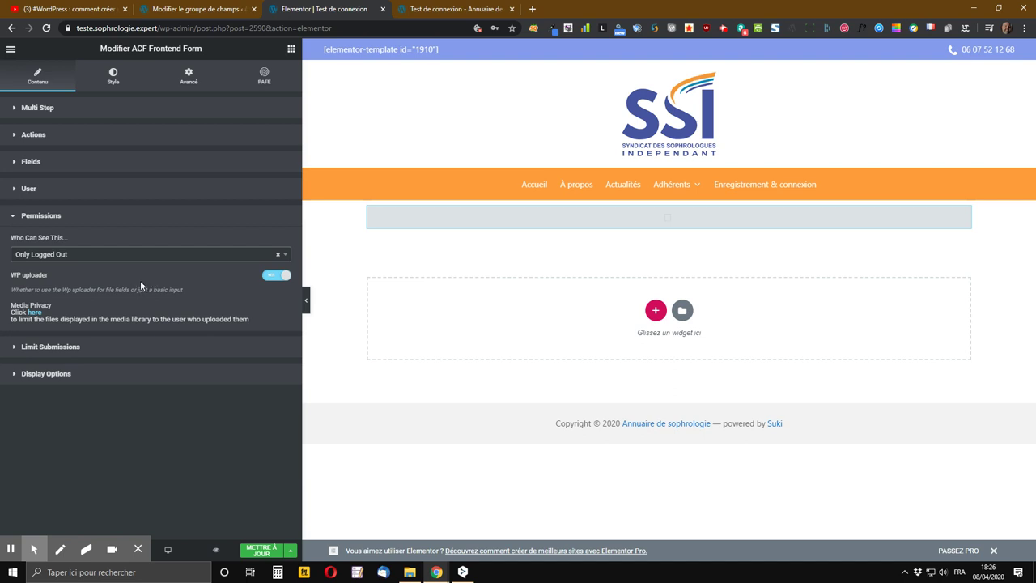
{"action": "left_click", "coordinate": [142, 256]}
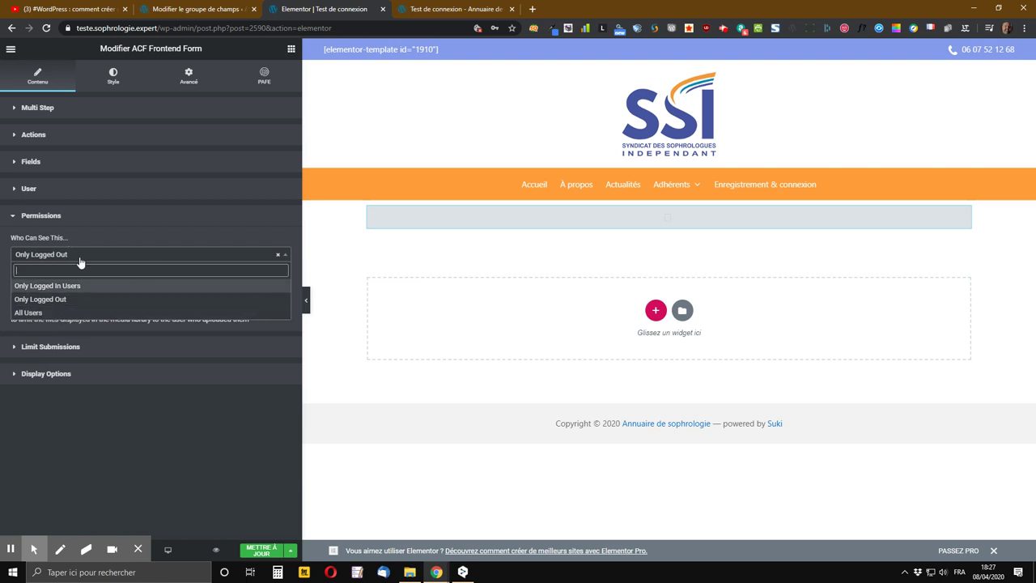
{"action": "left_click", "coordinate": [181, 235]}
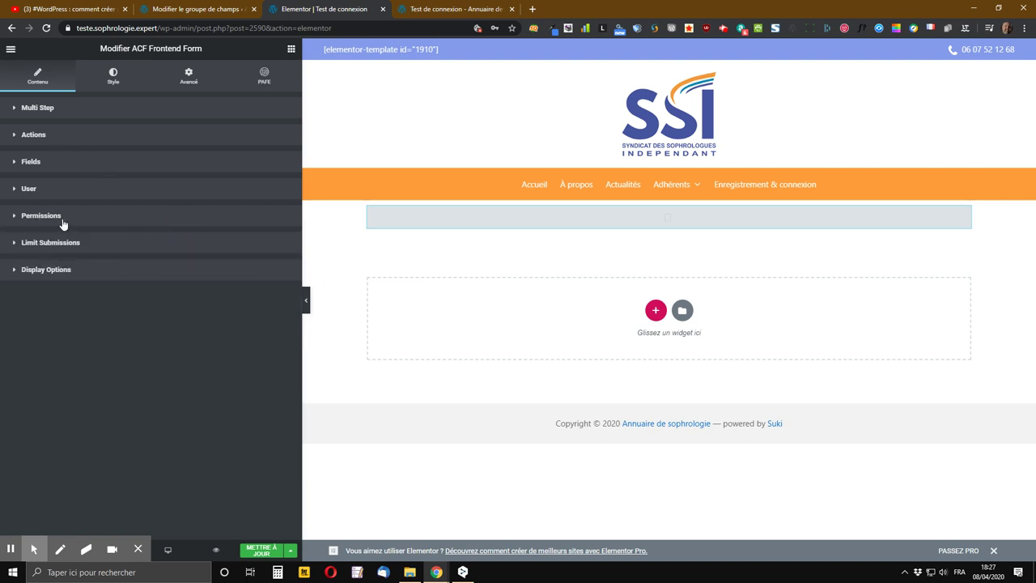
- Look over the form's user password options, then set Who Can See This to All Users
{"action": "left_click", "coordinate": [24, 189]}
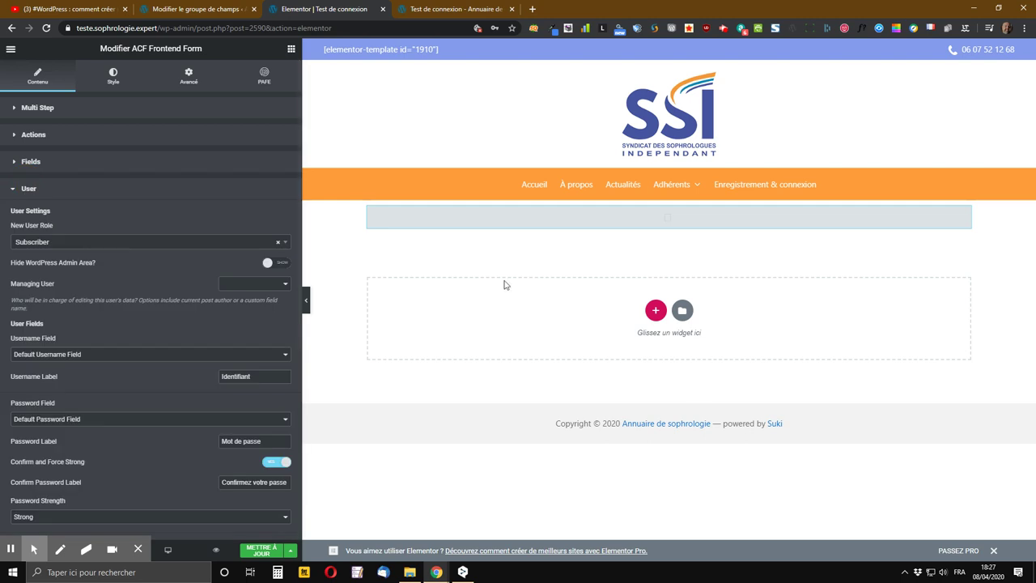
{"action": "left_click", "coordinate": [133, 418]}
{"action": "scroll", "coordinate": [139, 238], "scroll_direction": "down", "scroll_amount": 5}
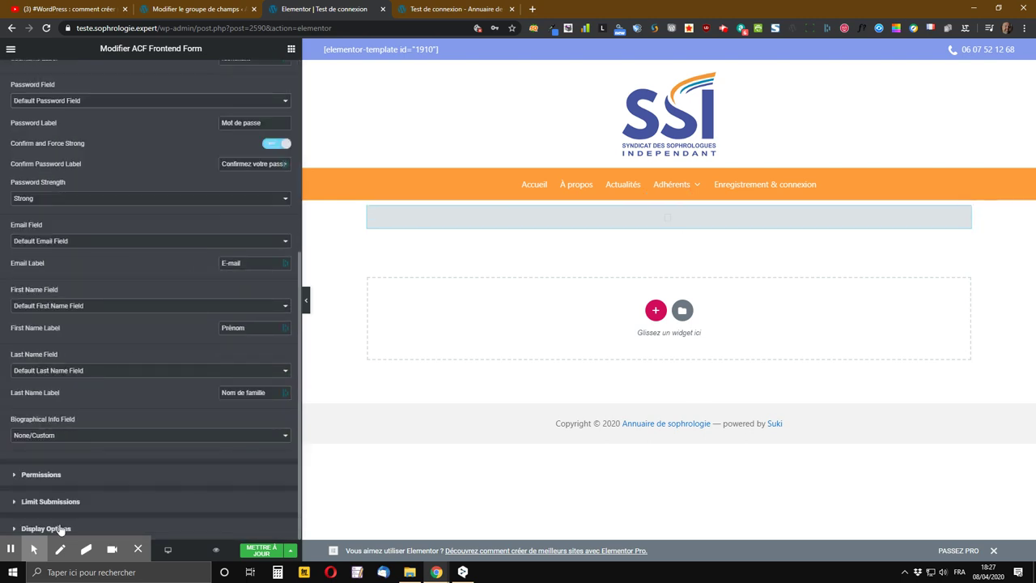
{"action": "left_click", "coordinate": [39, 475]}
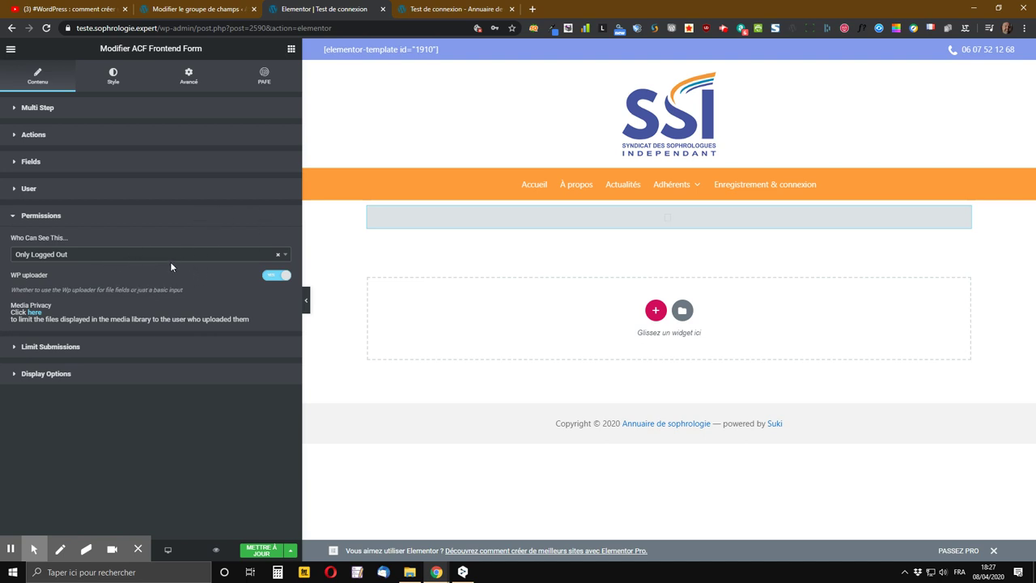
{"action": "left_click", "coordinate": [192, 256]}
{"action": "left_click", "coordinate": [52, 312]}
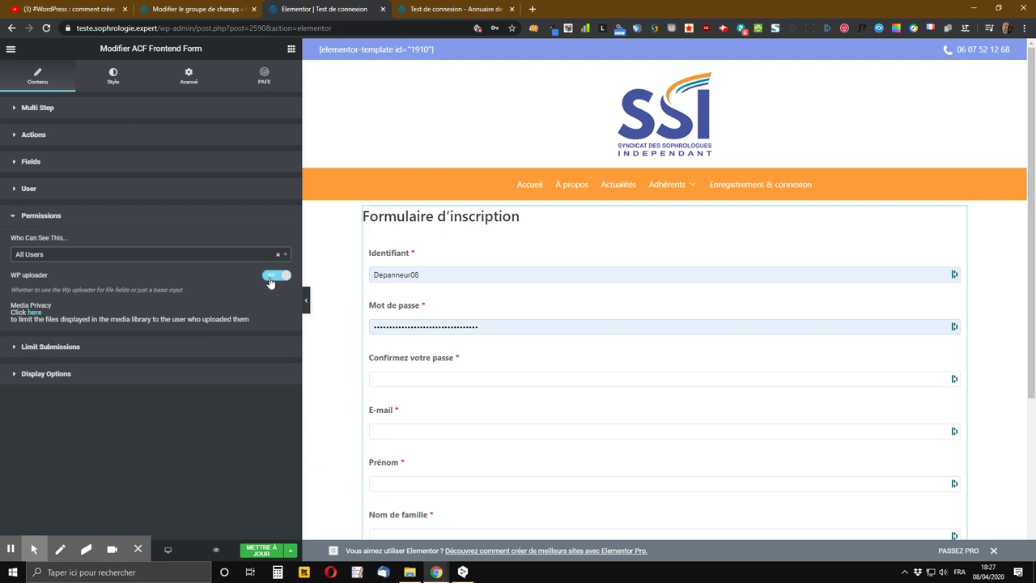
- Switch off the WP uploader and open the Media Privacy settings in a new tab
{"action": "left_click", "coordinate": [276, 277]}
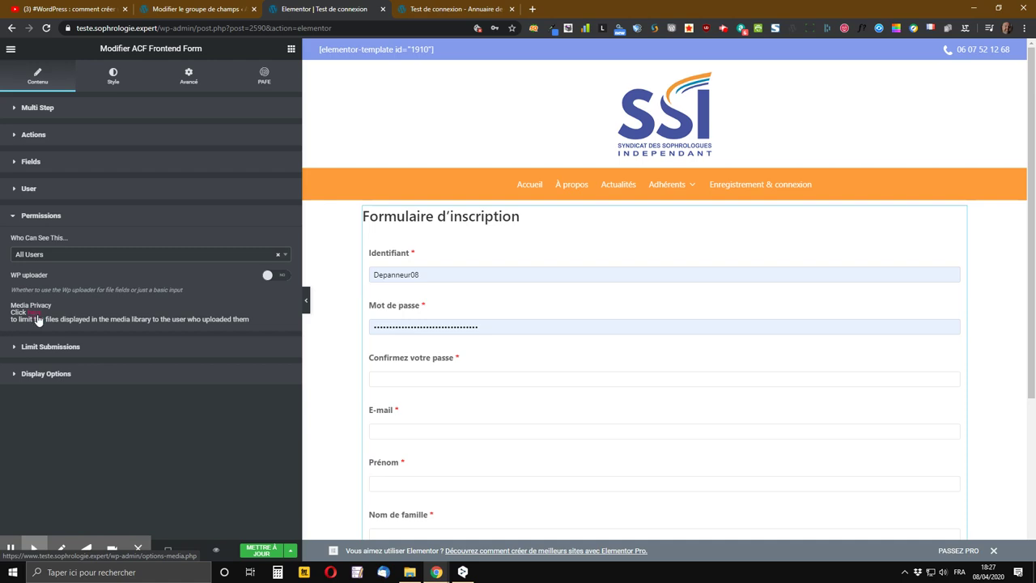
{"action": "left_click", "coordinate": [38, 320]}
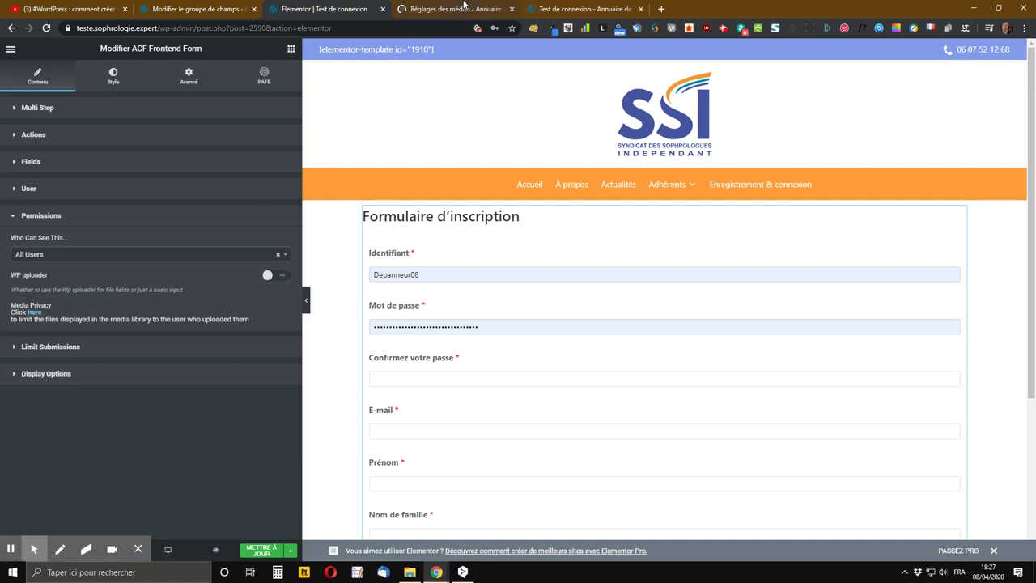
{"action": "scroll", "coordinate": [486, 417], "scroll_direction": "down", "scroll_amount": 3}
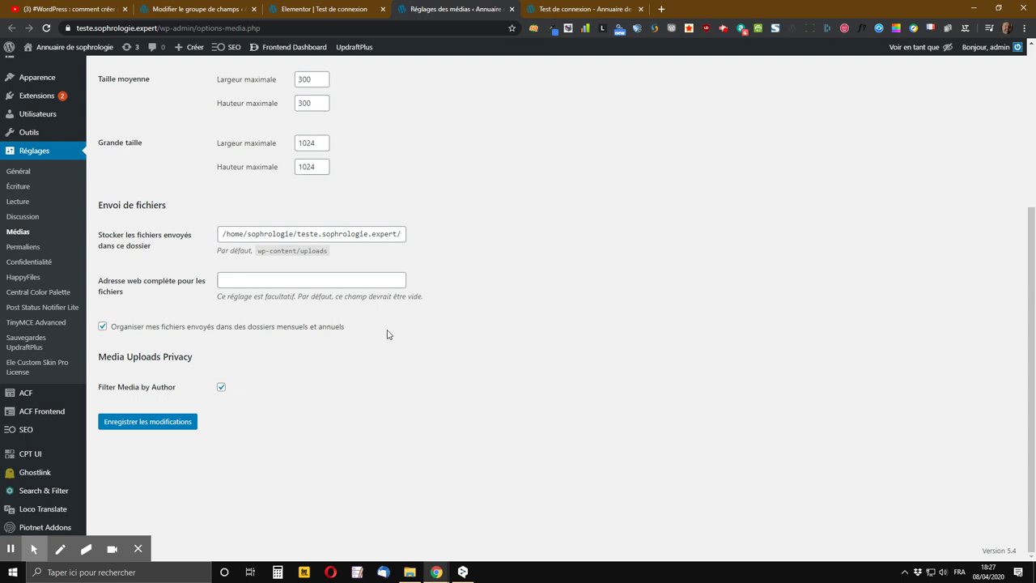
- Compare Réglages des médias with the page editor, then close the media settings tab
{"action": "left_click", "coordinate": [353, 9]}
{"action": "left_click", "coordinate": [482, 9]}
{"action": "left_click", "coordinate": [351, 8]}
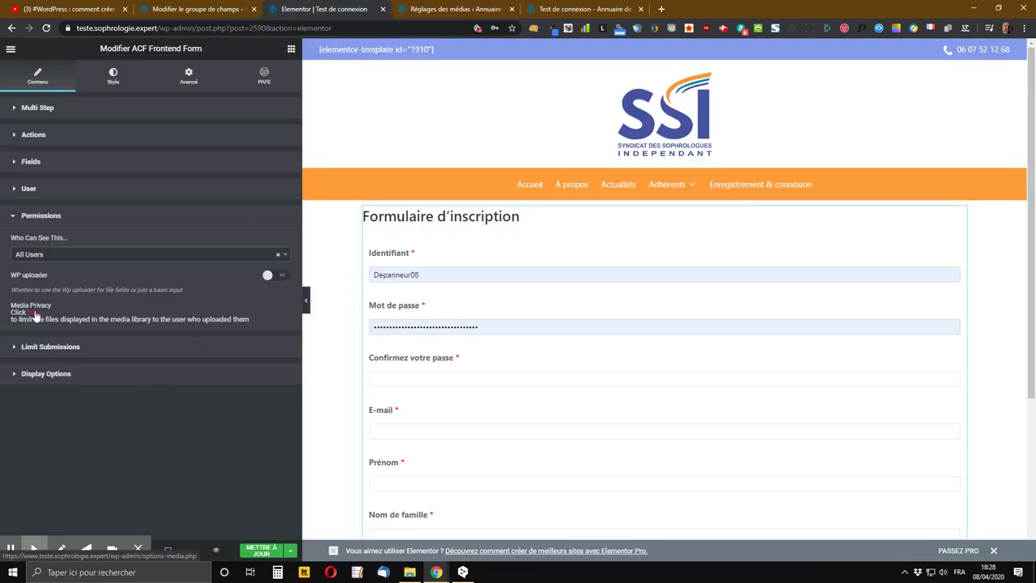
{"action": "left_click", "coordinate": [437, 10]}
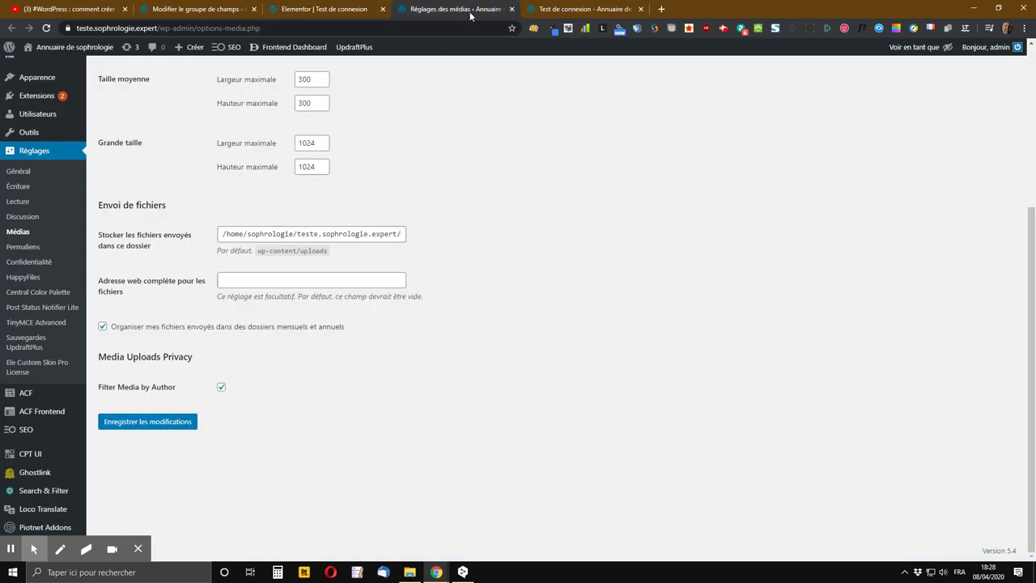
{"action": "left_click", "coordinate": [511, 9]}
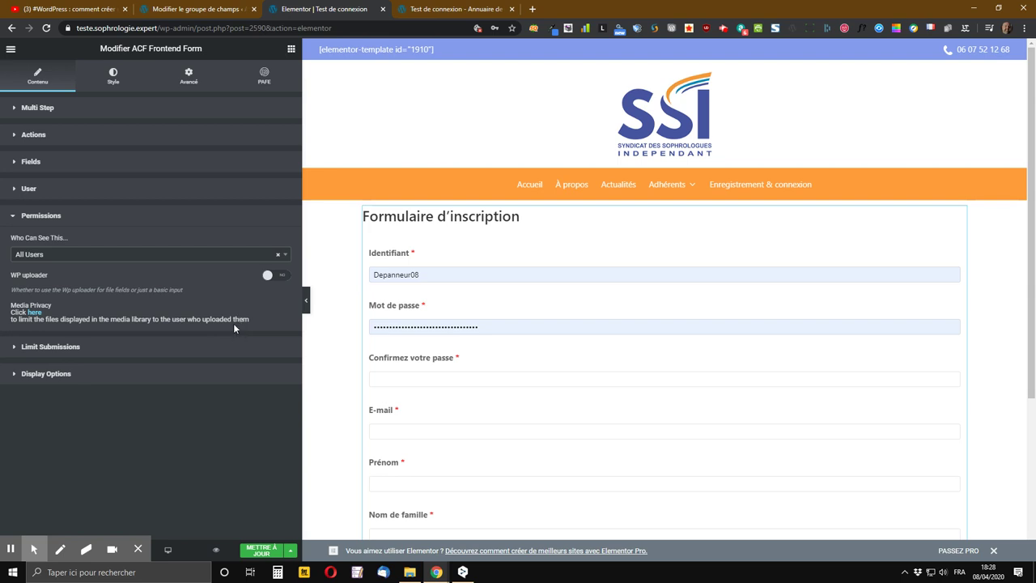
- Peek at Limit Submissions, then expand Display Options to review labels and required marks
{"action": "left_click", "coordinate": [42, 349]}
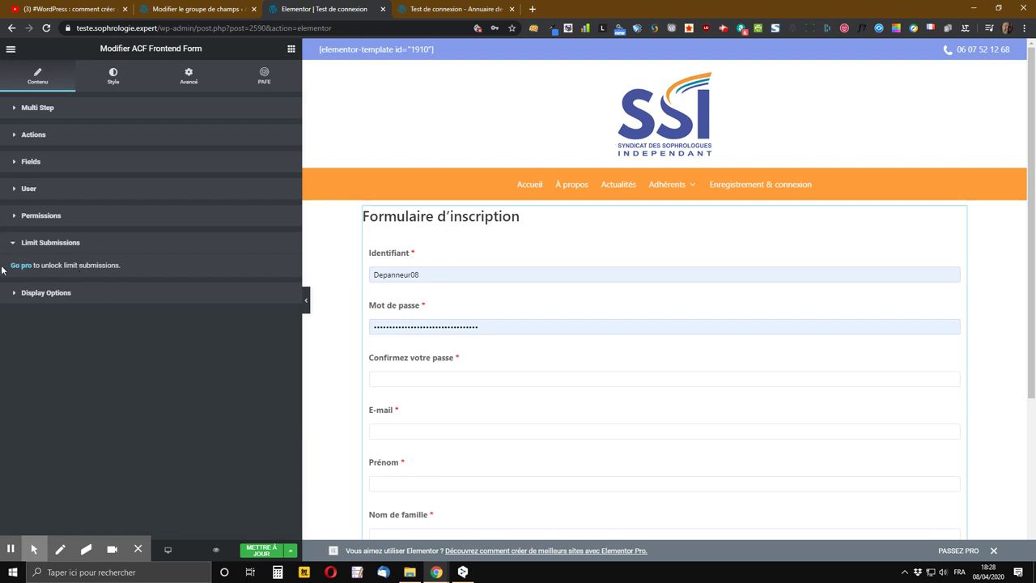
{"action": "left_click", "coordinate": [38, 243]}
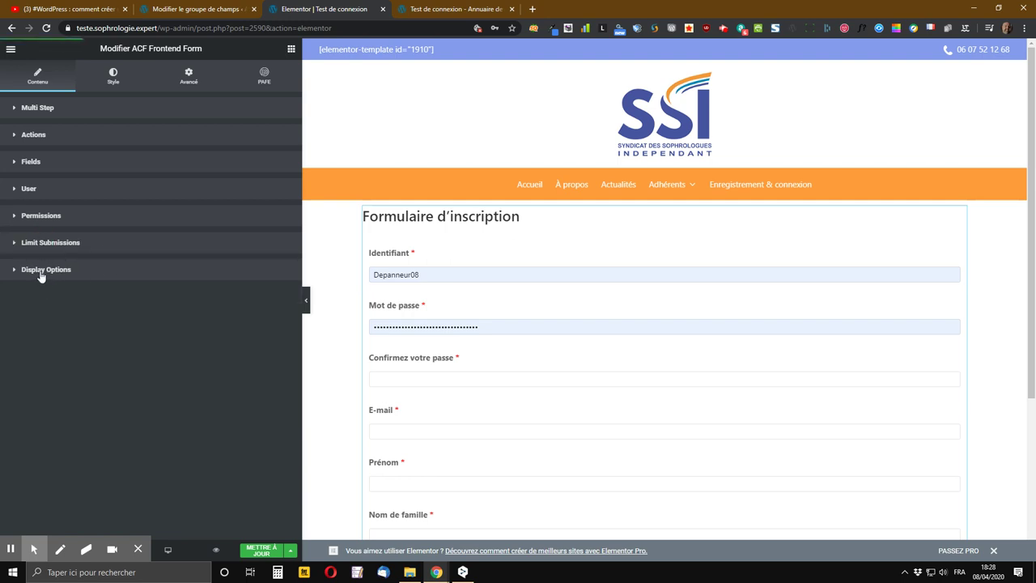
{"action": "left_click", "coordinate": [44, 274]}
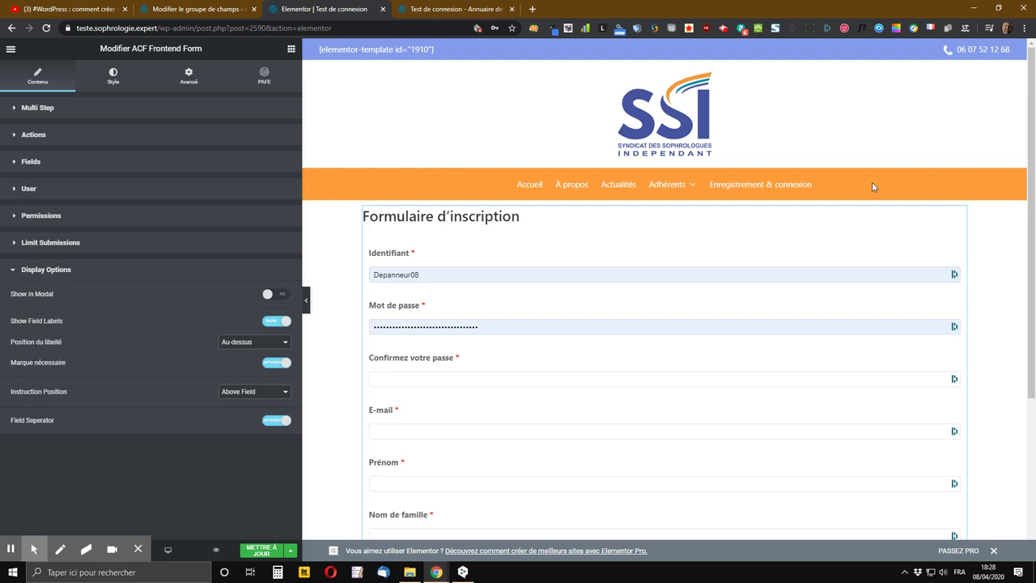
{"action": "scroll", "coordinate": [818, 328], "scroll_direction": "down", "scroll_amount": 3}
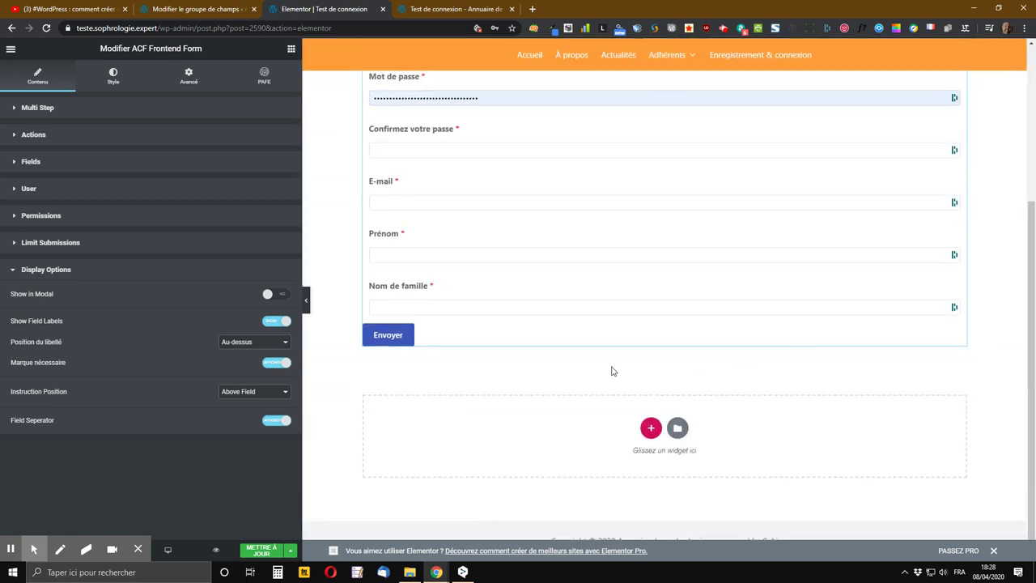
{"action": "scroll", "coordinate": [613, 372], "scroll_direction": "up", "scroll_amount": 3}
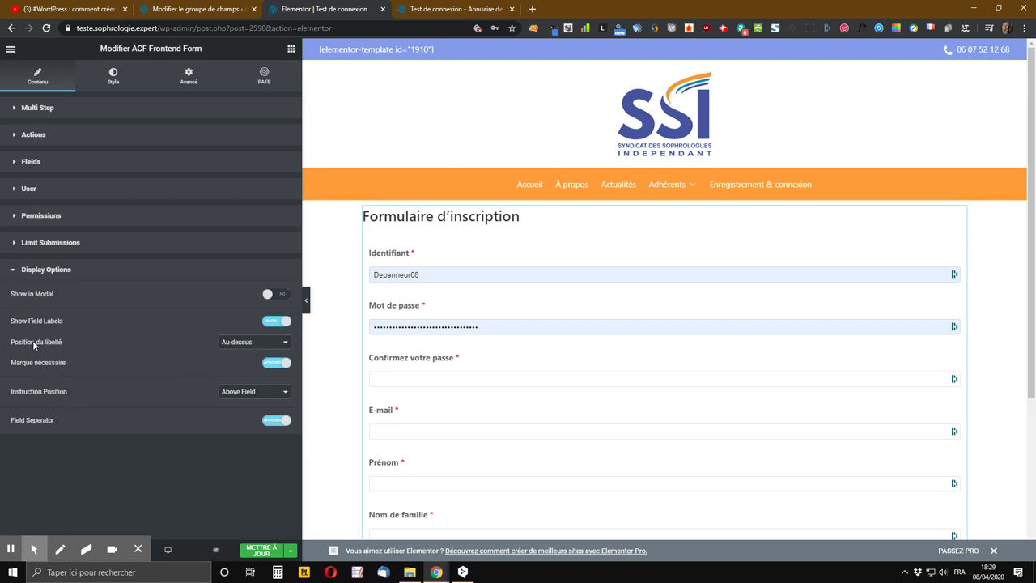
{"action": "left_click", "coordinate": [271, 346]}
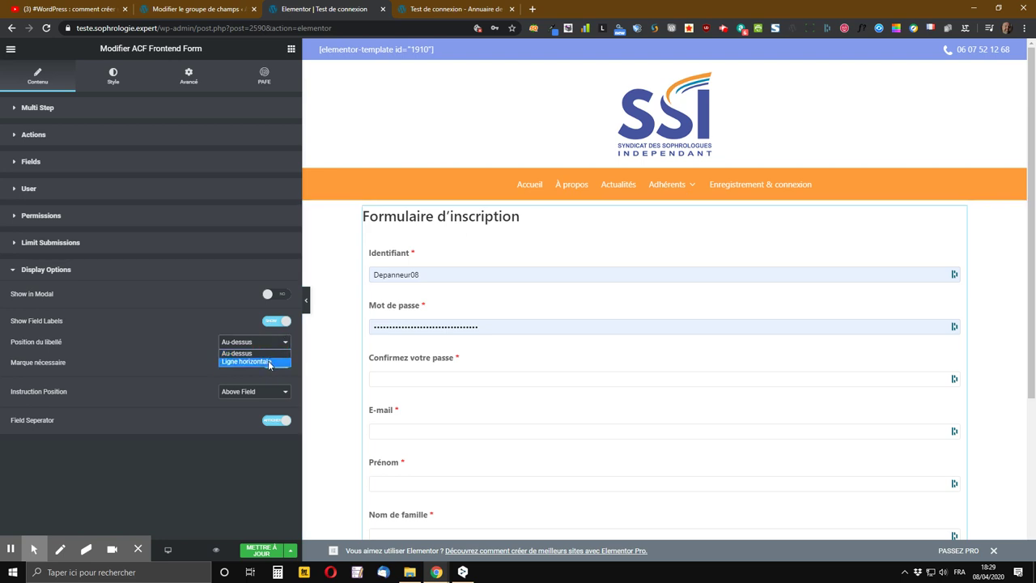
{"action": "left_click", "coordinate": [271, 361]}
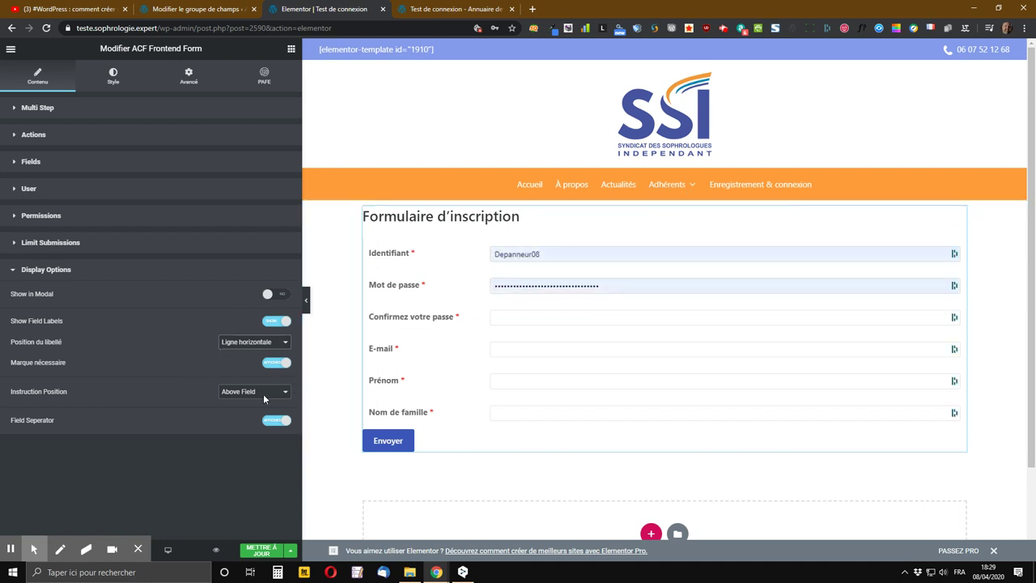
{"action": "left_click", "coordinate": [249, 341]}
{"action": "left_click", "coordinate": [238, 353]}
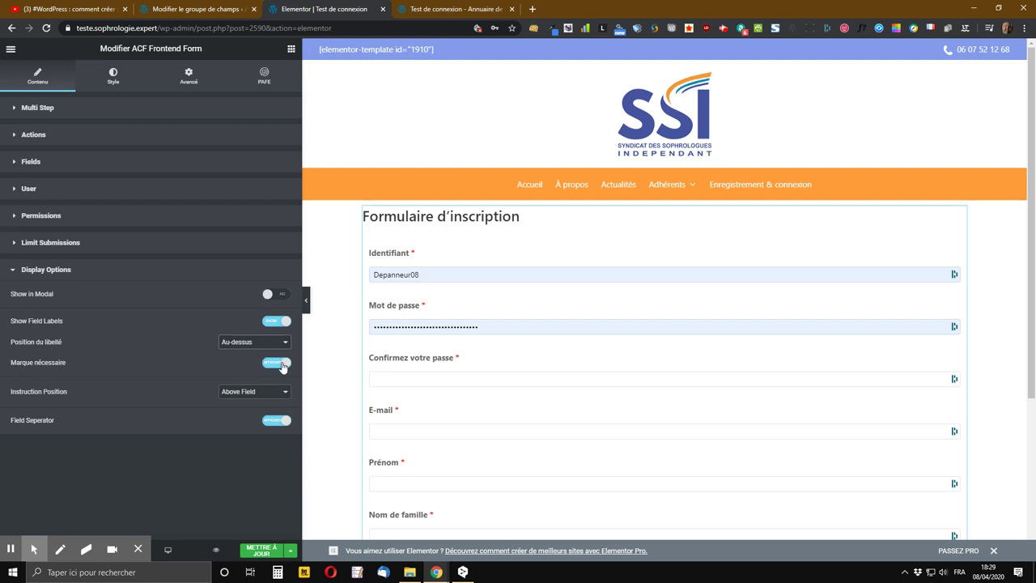
{"action": "left_click", "coordinate": [281, 366]}
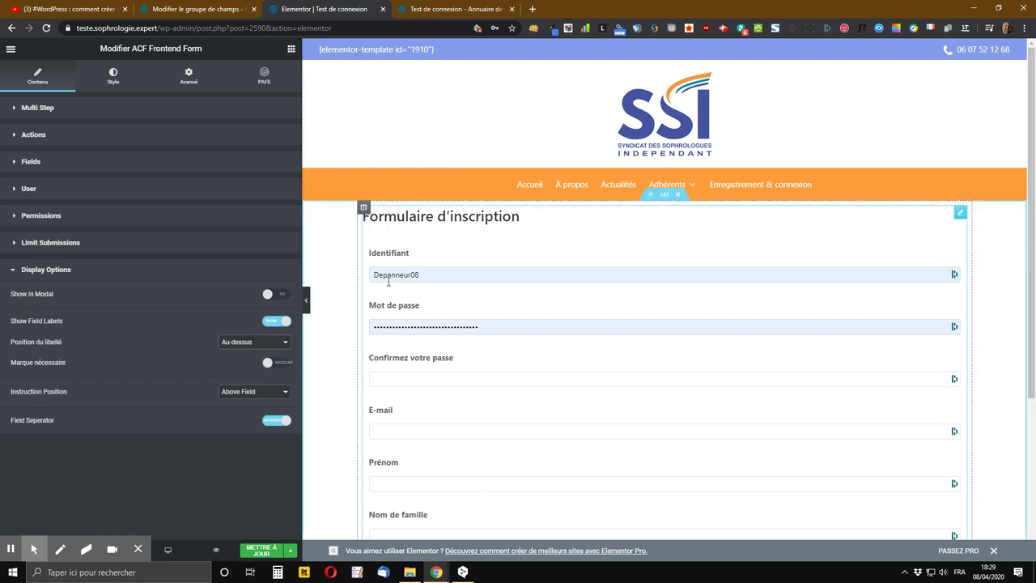
{"action": "scroll", "coordinate": [388, 281], "scroll_direction": "down", "scroll_amount": 1}
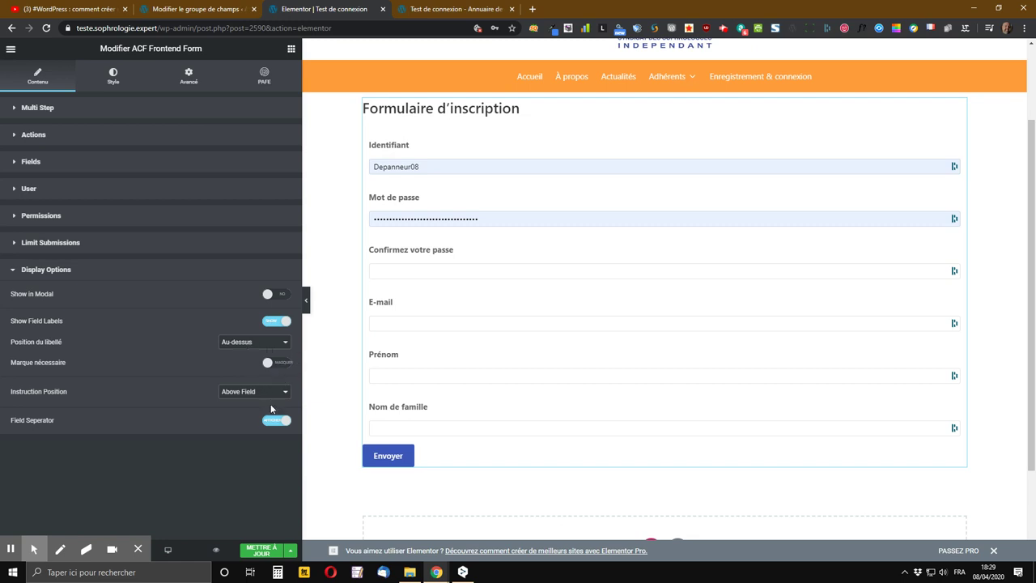
{"action": "left_click", "coordinate": [279, 364]}
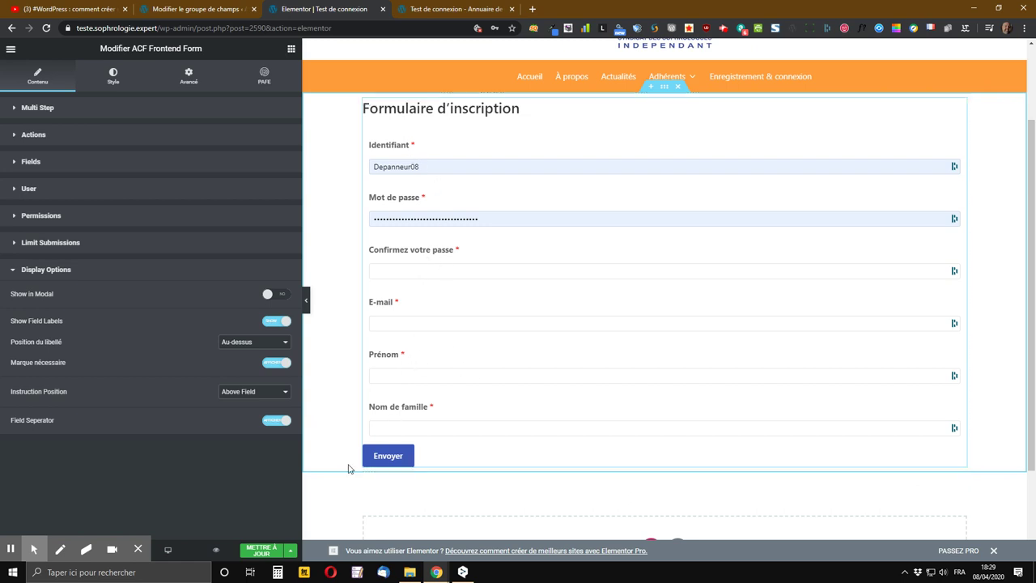
- Keep Instruction Position on Below Field and save the page with Mettre à jour
{"action": "left_click", "coordinate": [237, 393]}
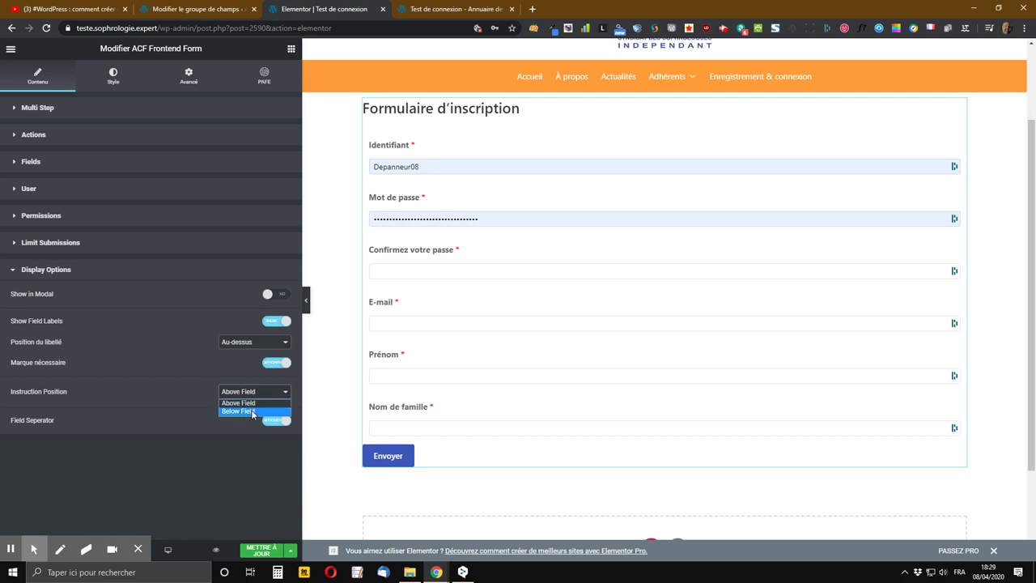
{"action": "left_click", "coordinate": [256, 411]}
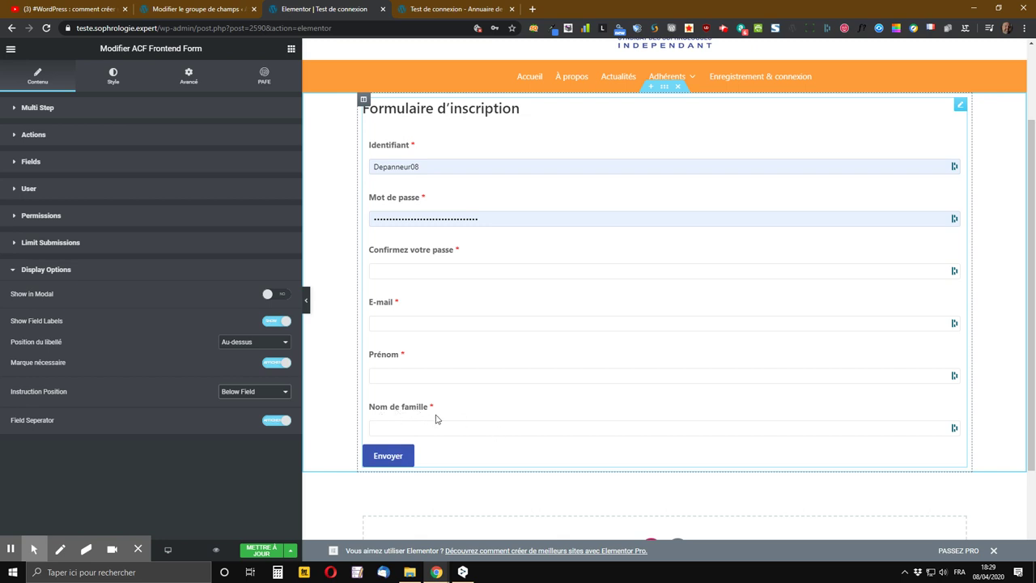
{"action": "left_click", "coordinate": [239, 392]}
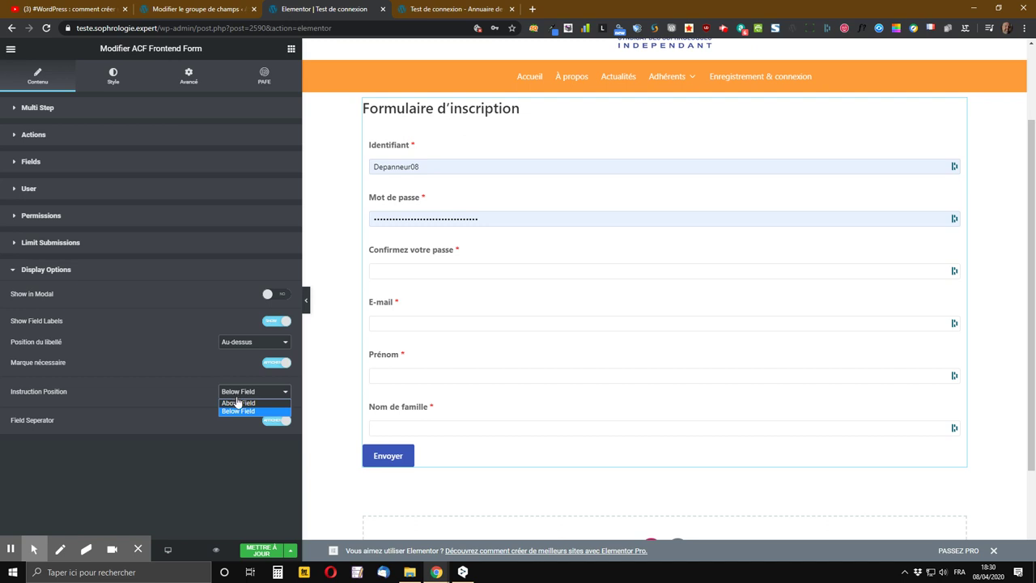
{"action": "left_click", "coordinate": [249, 398]}
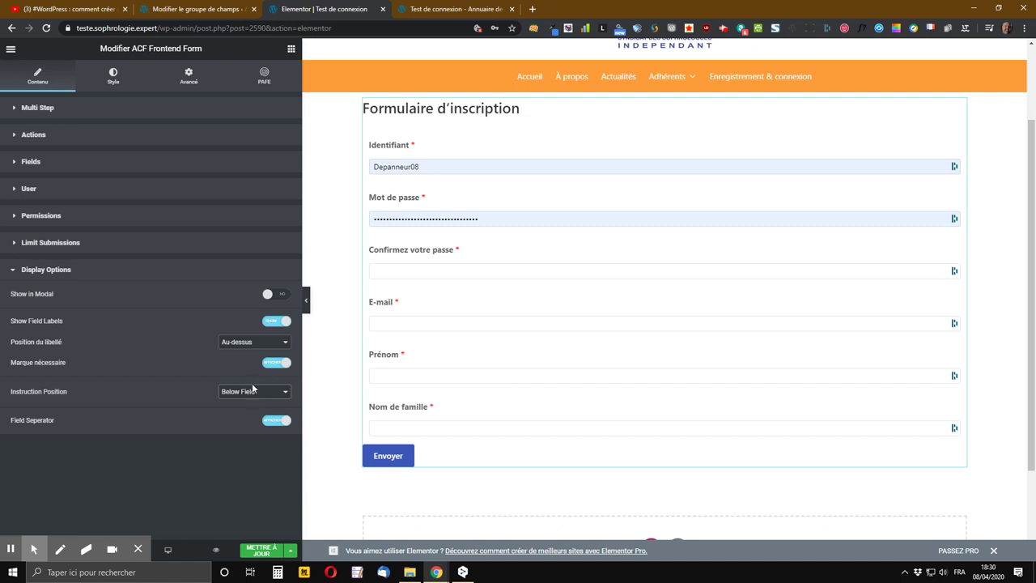
{"action": "left_click", "coordinate": [260, 550]}
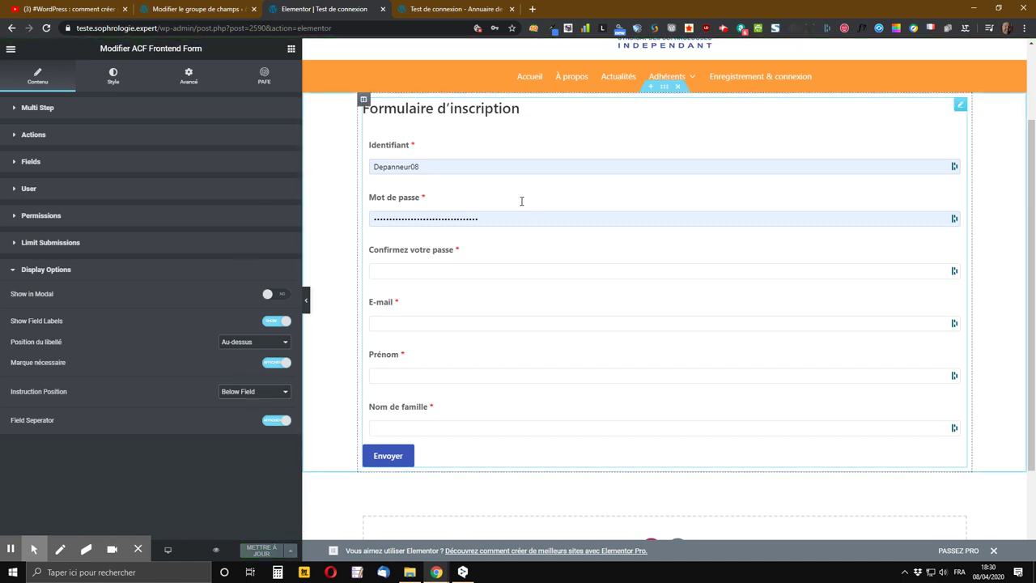
- Reload the live Test de connexion page, confirming Actualiser
{"action": "left_click", "coordinate": [437, 8]}
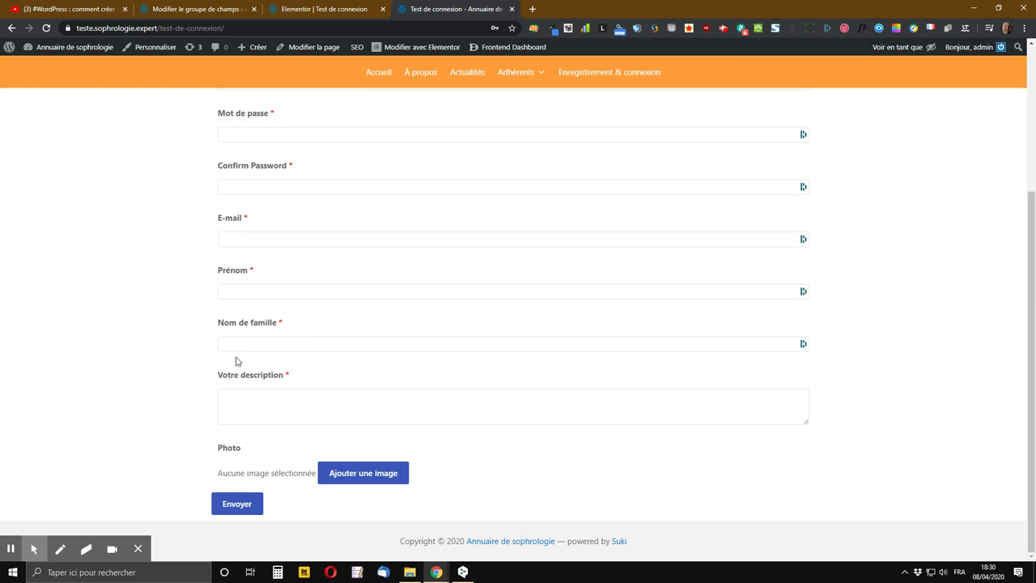
{"action": "left_click", "coordinate": [46, 28]}
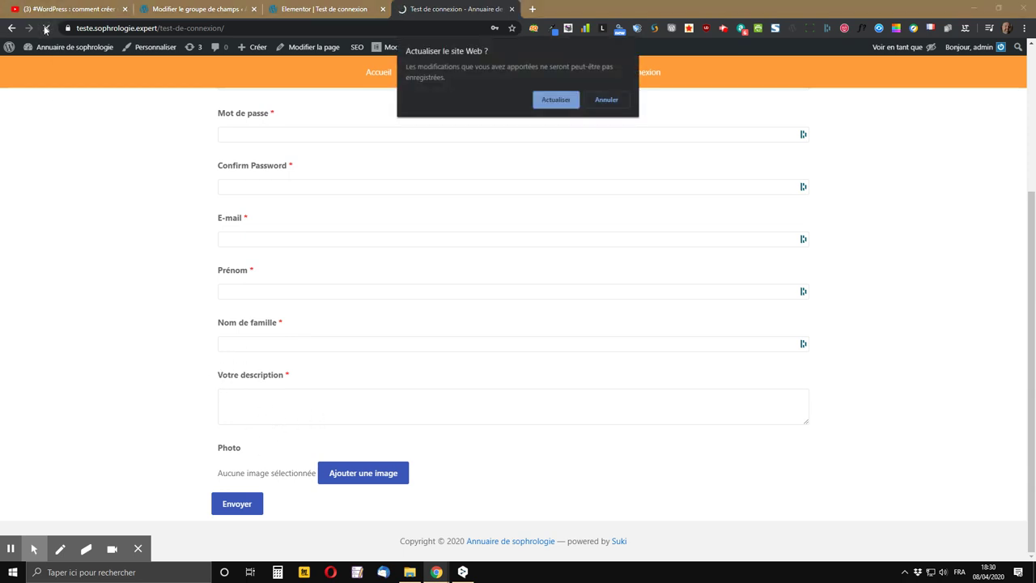
{"action": "left_click", "coordinate": [557, 99]}
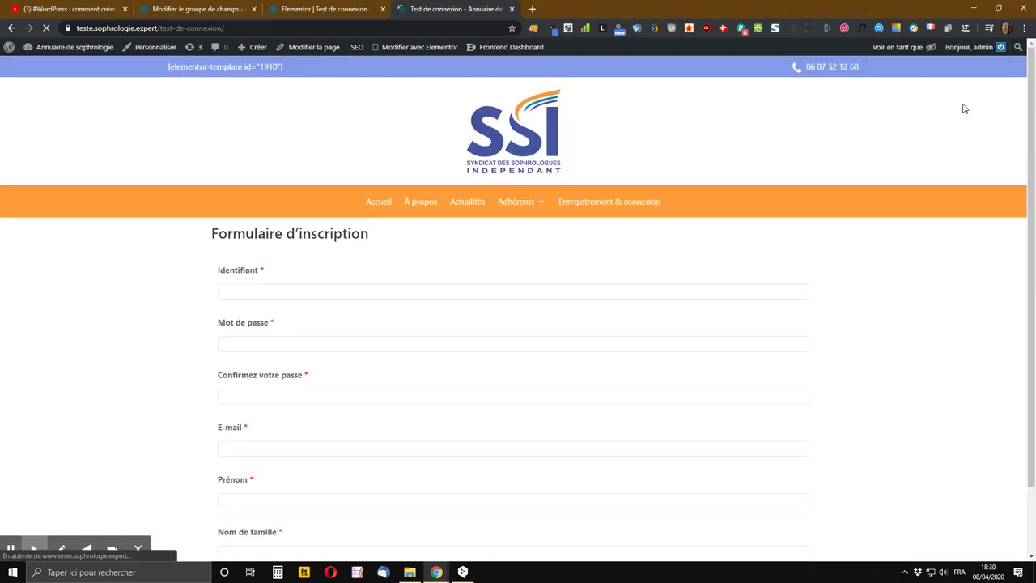
- Switch the Voir en tant que preview to Visiteur du site and check the form
{"action": "mouse_move", "coordinate": [899, 48]}
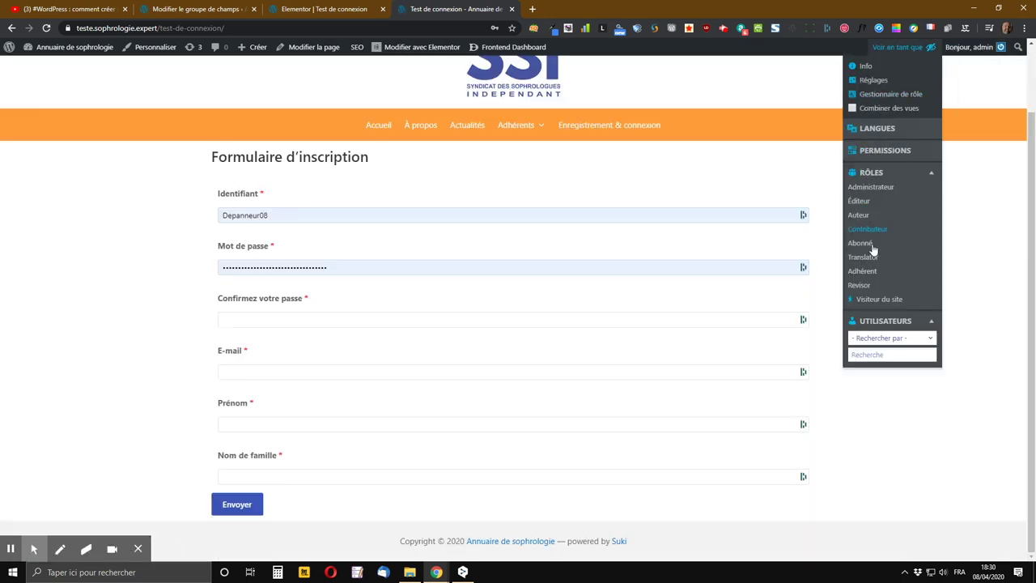
{"action": "left_click", "coordinate": [879, 299]}
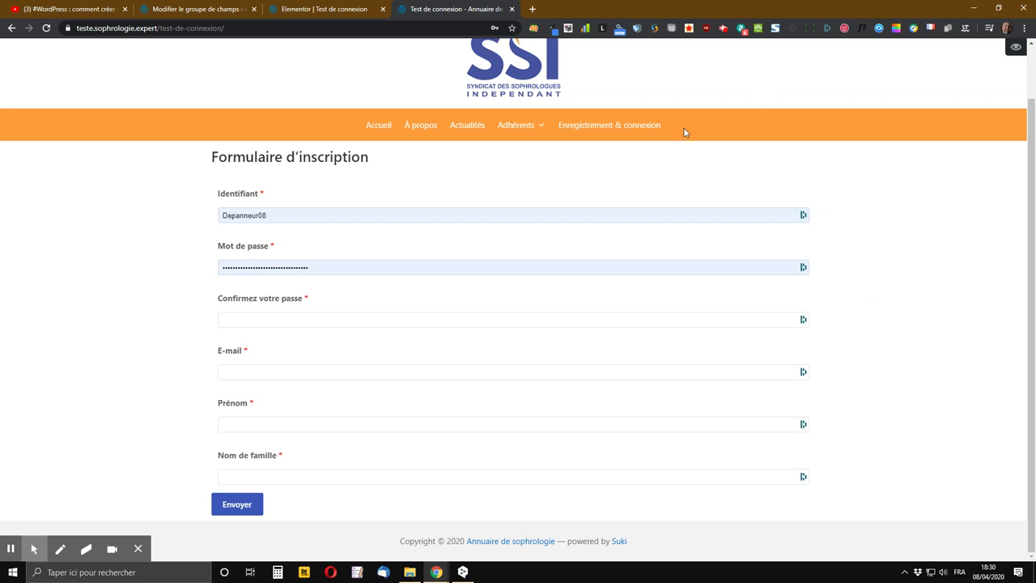
{"action": "scroll", "coordinate": [682, 140], "scroll_direction": "up", "scroll_amount": 1}
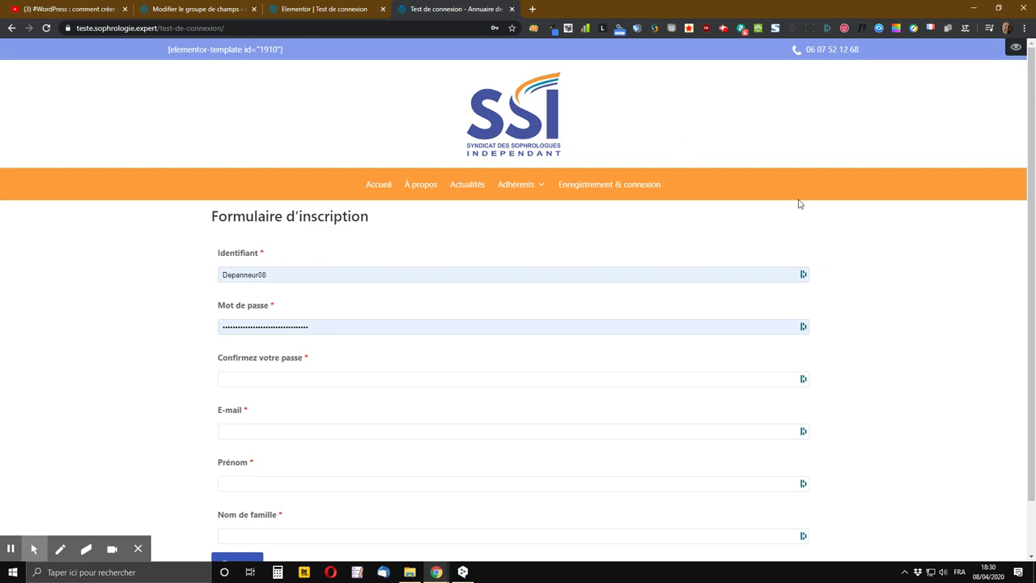
{"action": "scroll", "coordinate": [212, 381], "scroll_direction": "down", "scroll_amount": 1}
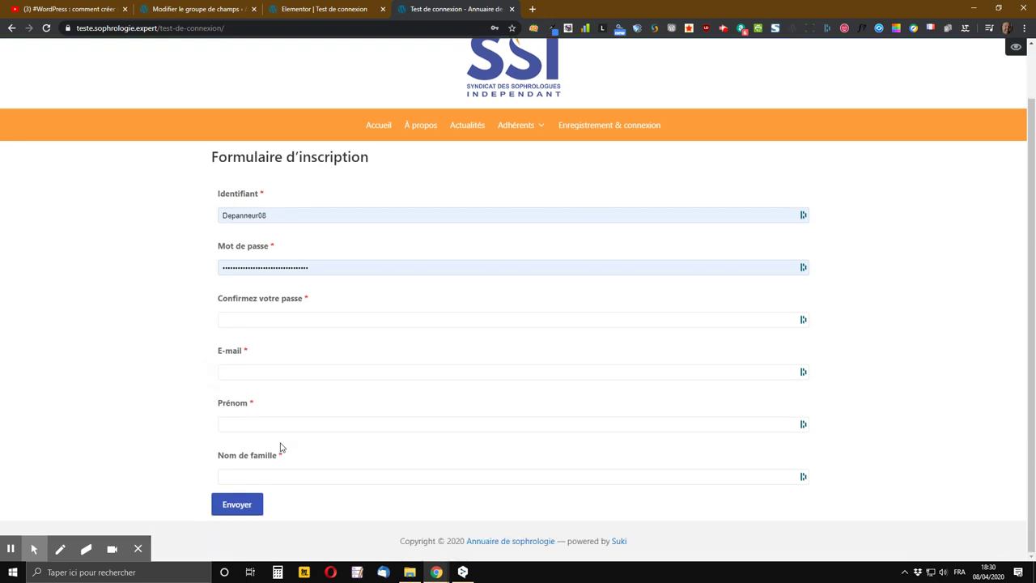
- Replace the prefilled Identifiant with test username 'nn' and enter a test password
{"action": "left_click", "coordinate": [293, 216]}
{"action": "left_click", "coordinate": [273, 214]}
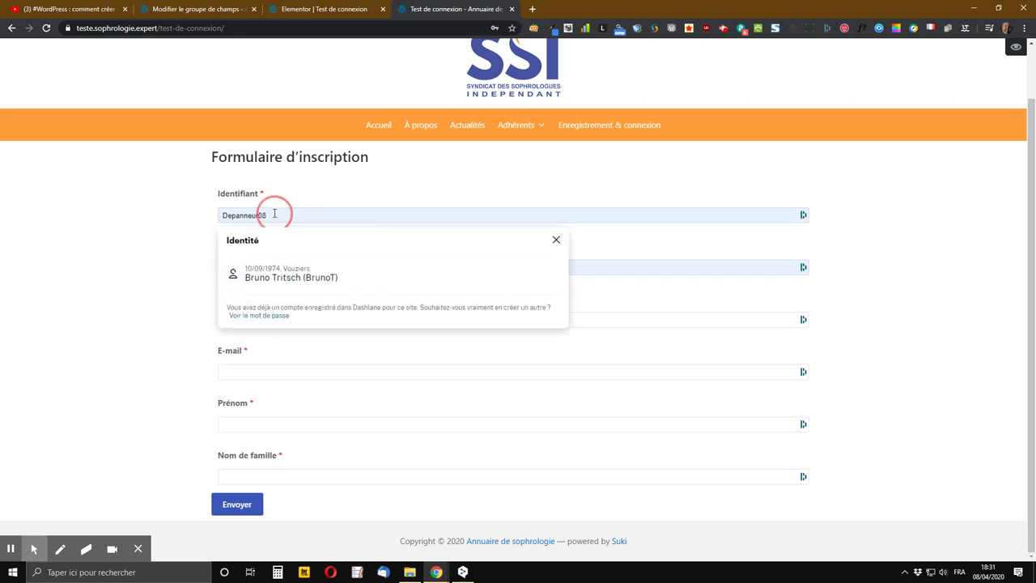
{"action": "key", "text": "BackSpace"}
{"action": "key", "text": "BackSpace"}
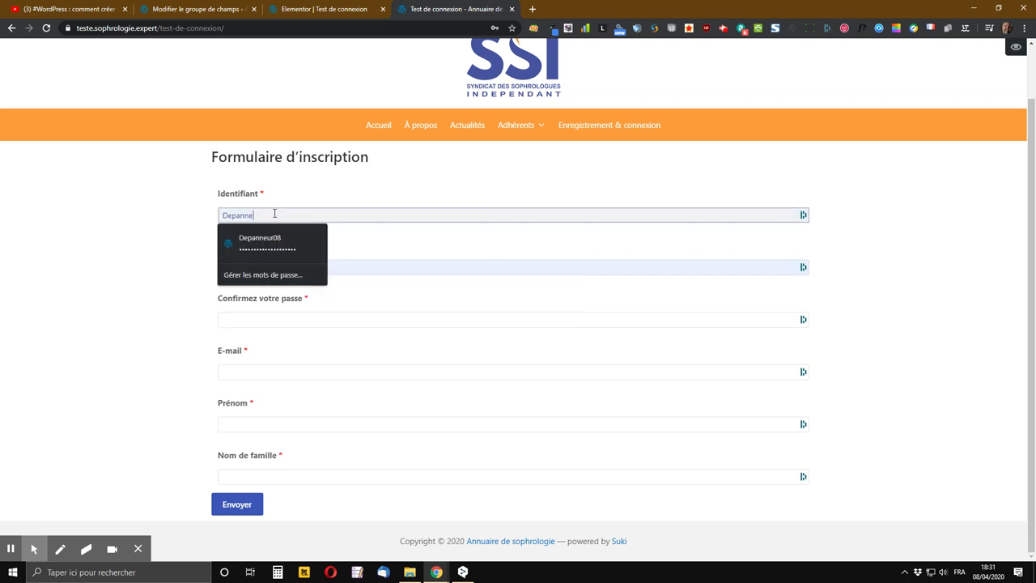
{"action": "key", "text": "BackSpace"}
{"action": "key", "text": "BackSpace"}
{"action": "key", "text": "BackSpace"}
{"action": "key", "text": "BackSpace"}
{"action": "key", "text": "BackSpace"}
{"action": "key", "text": "BackSpace"}
{"action": "key", "text": "BackSpace"}
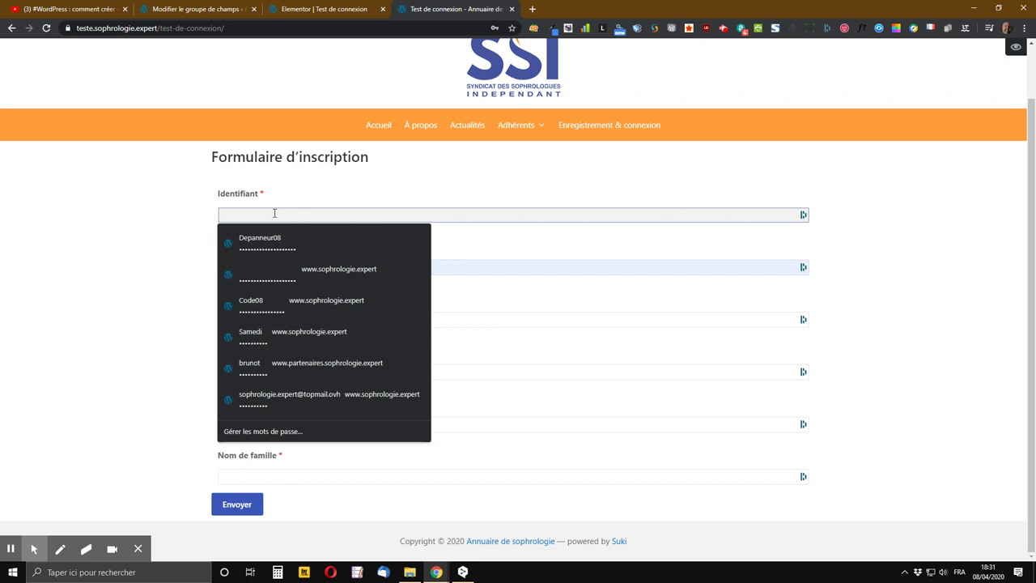
{"action": "type", "text": "nn"}
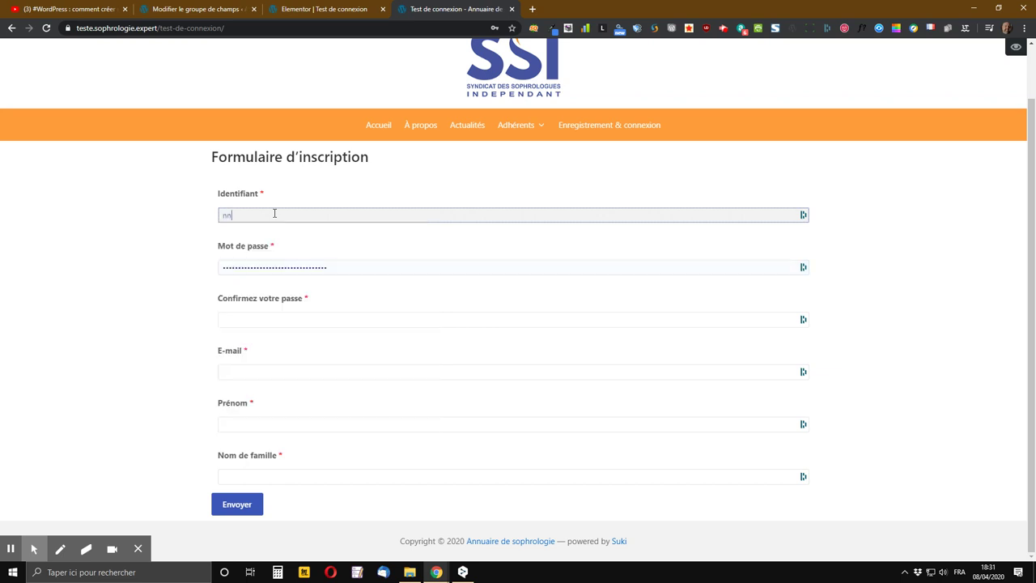
{"action": "key", "text": "Tab"}
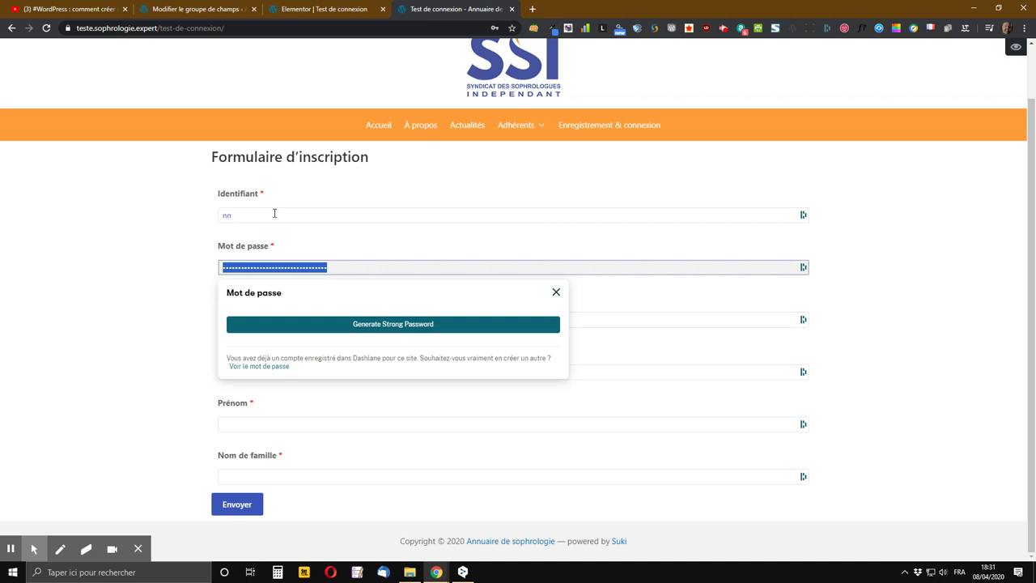
{"action": "type", "text": "nnn"}
{"action": "key", "text": "Tab"}
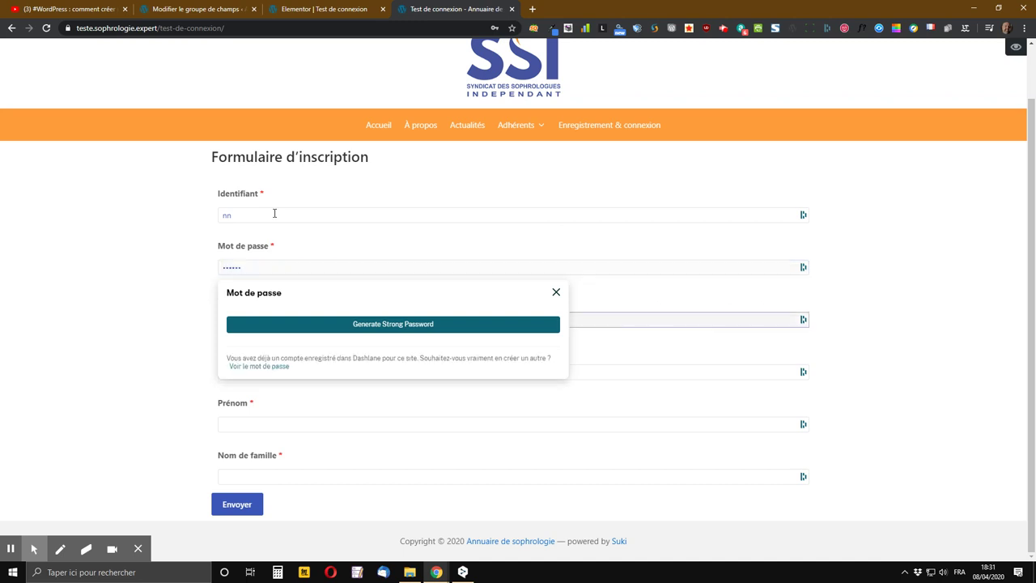
- Fill the password confirmation, e-mail and Nom de famille fields with short test values
{"action": "left_click", "coordinate": [556, 292]}
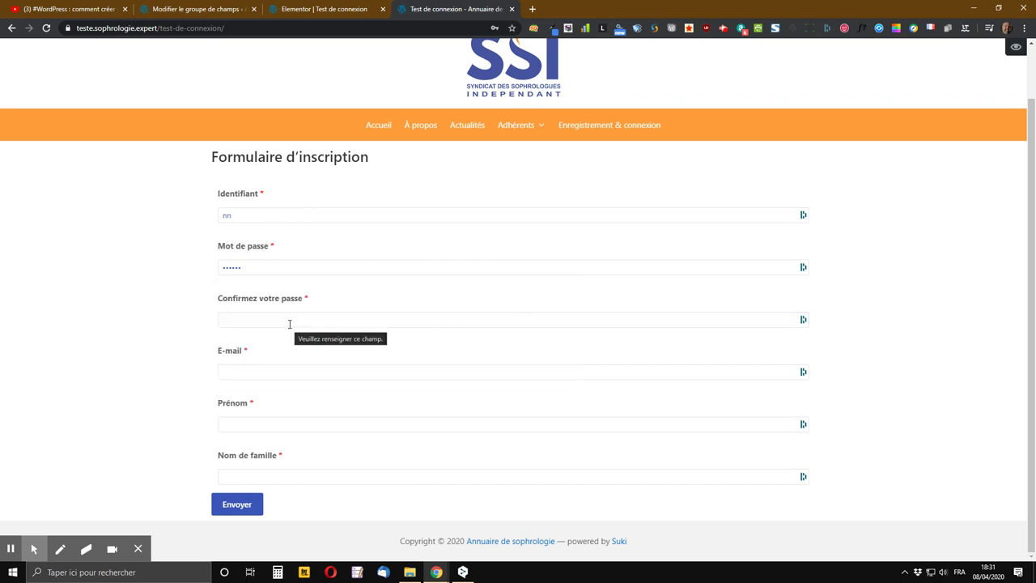
{"action": "left_click", "coordinate": [289, 323]}
{"action": "type", "text": "•••"}
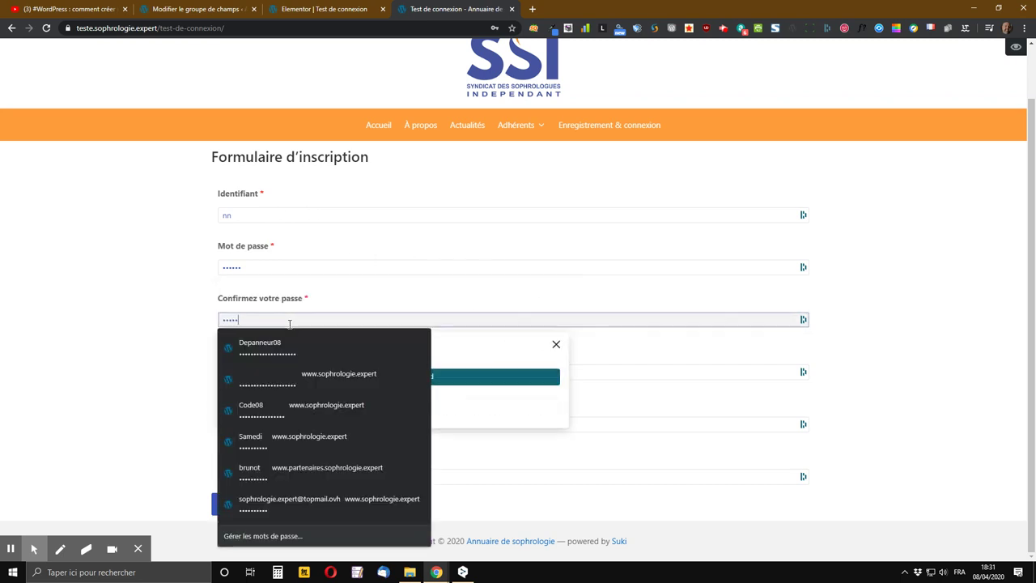
{"action": "type", "text": "•"}
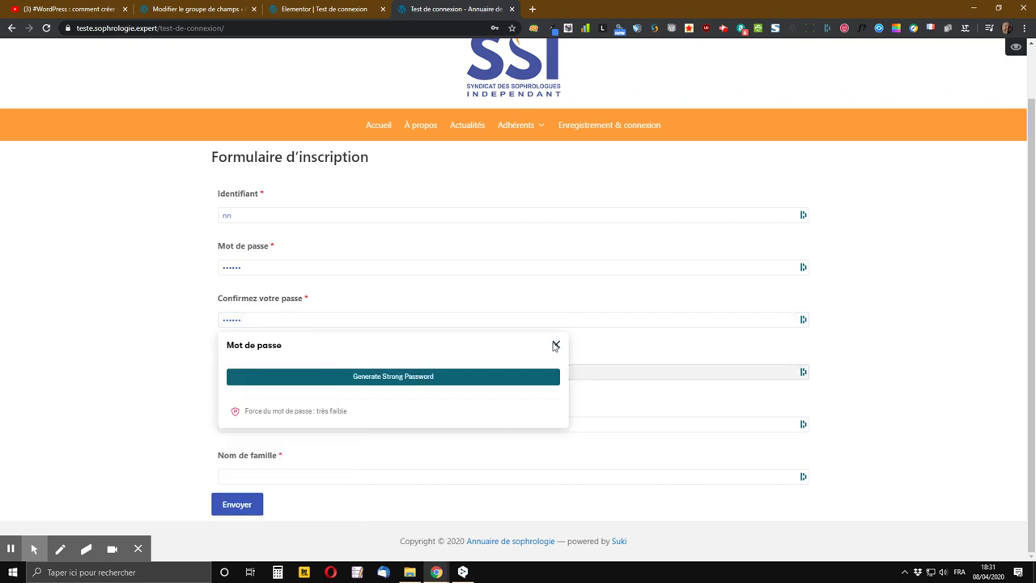
{"action": "left_click", "coordinate": [556, 346]}
{"action": "left_click", "coordinate": [248, 372]}
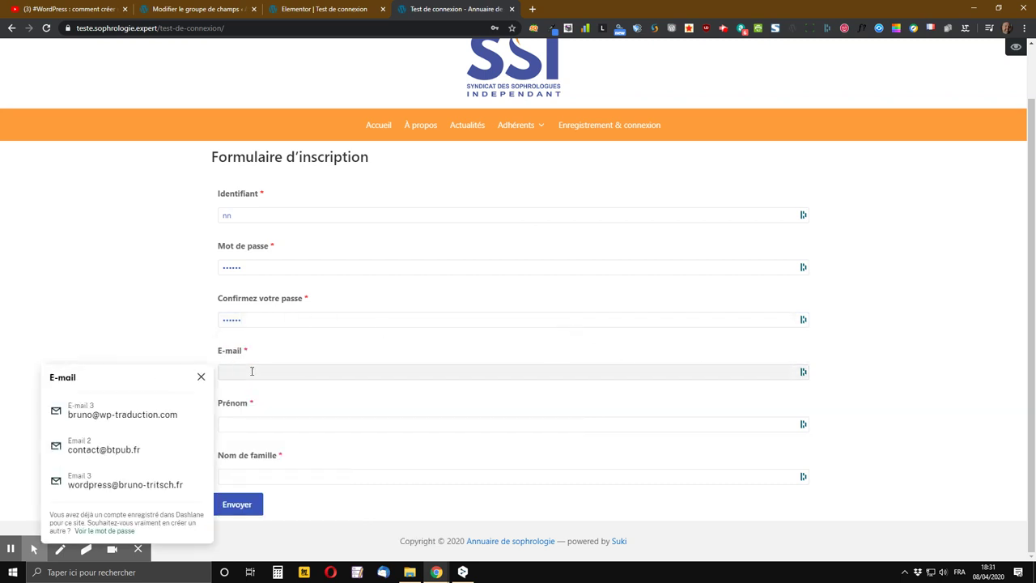
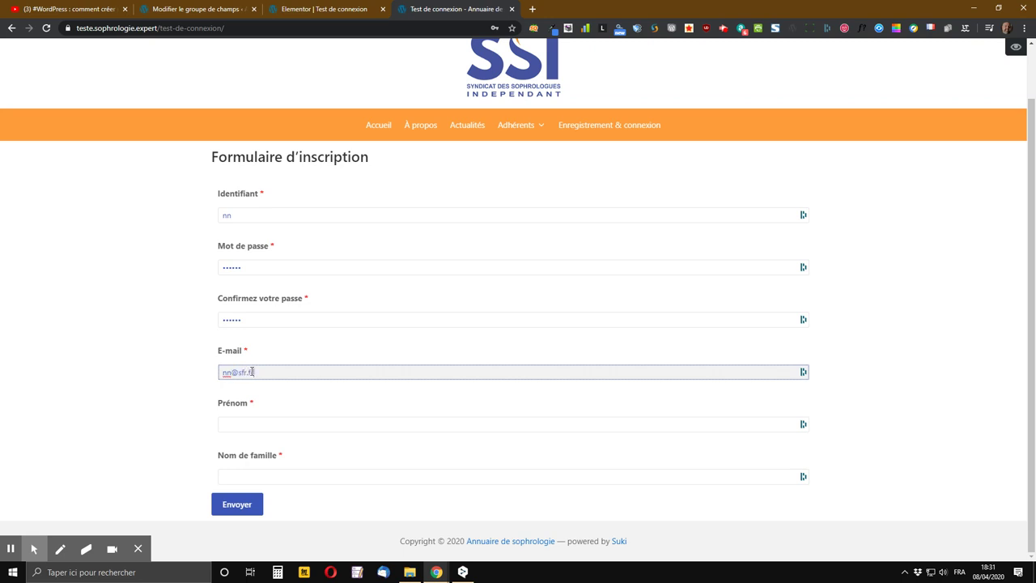
{"action": "key", "text": "Tab"}
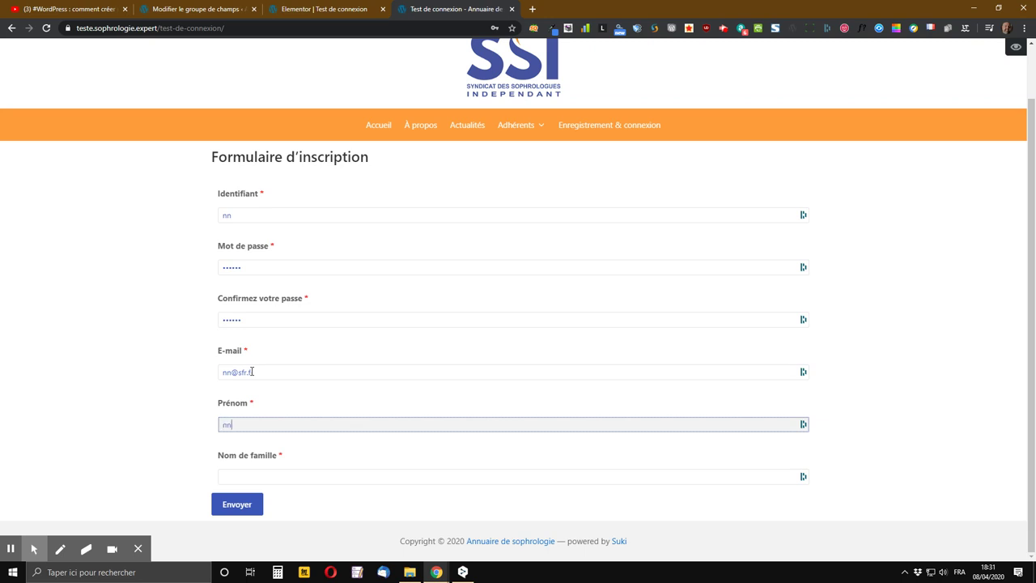
{"action": "key", "text": "Tab"}
{"action": "type", "text": "nn"}
{"action": "key", "text": "Tab"}
{"action": "key", "text": "Tab"}
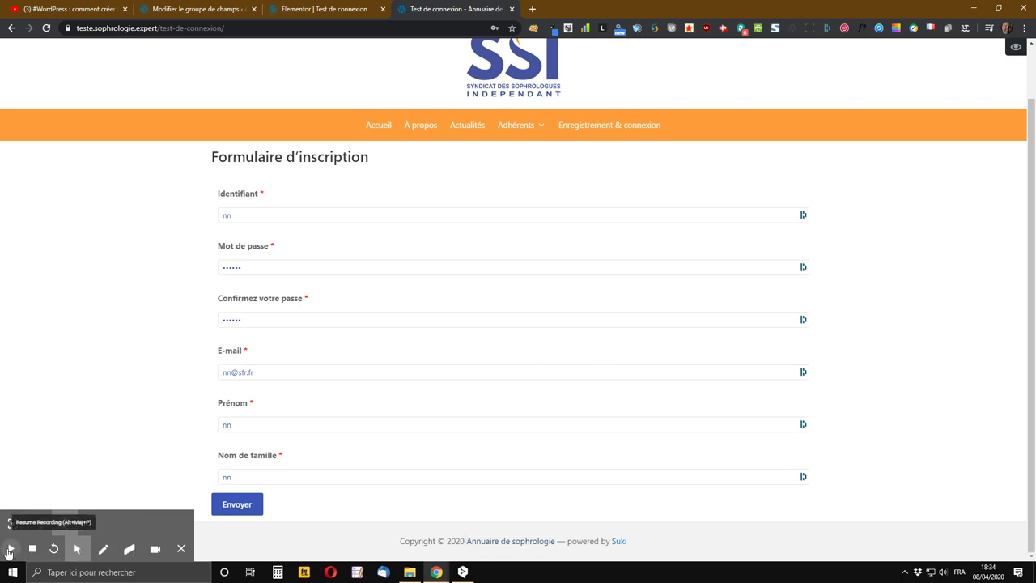
{"action": "scroll", "coordinate": [488, 410], "scroll_direction": "up", "scroll_amount": 1}
{"action": "scroll", "coordinate": [477, 407], "scroll_direction": "down", "scroll_amount": 1}
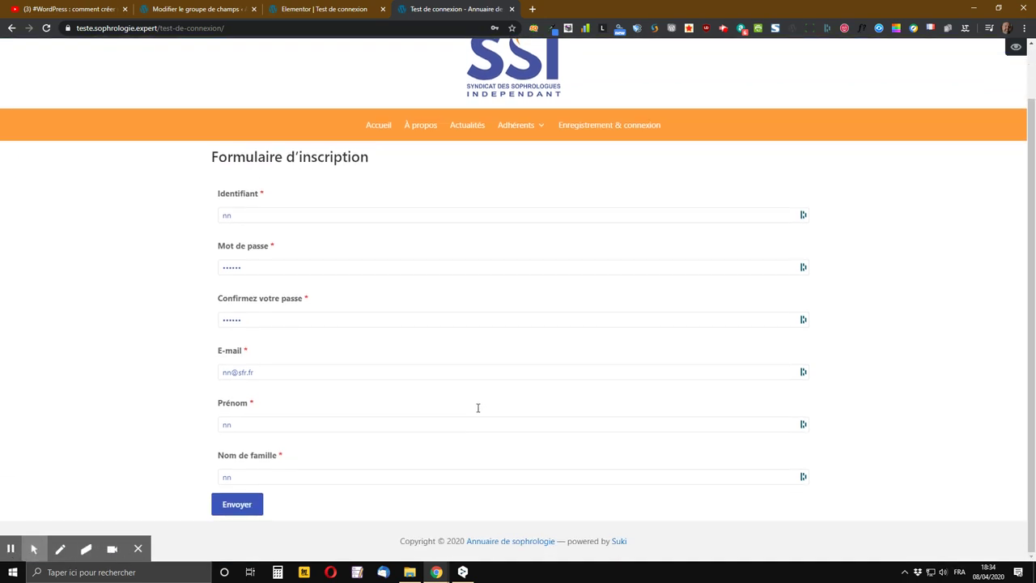
{"action": "scroll", "coordinate": [476, 413], "scroll_direction": "up", "scroll_amount": 1}
{"action": "scroll", "coordinate": [476, 416], "scroll_direction": "down", "scroll_amount": 1}
- In a new tab, search 'générateur de mot de passe' and open the motdepasse.xyz generator
{"action": "left_click", "coordinate": [533, 9]}
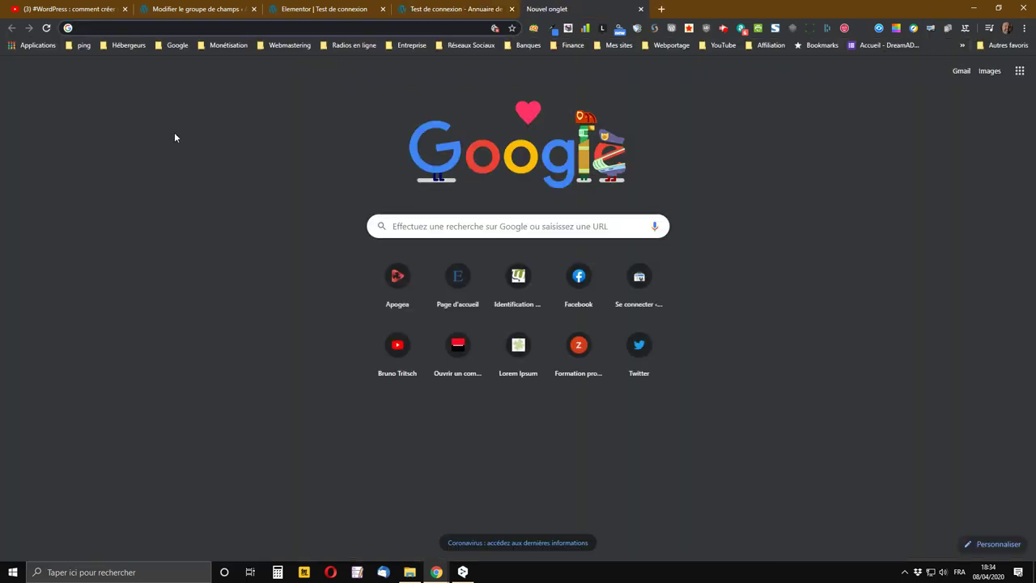
{"action": "type", "text": "géné"}
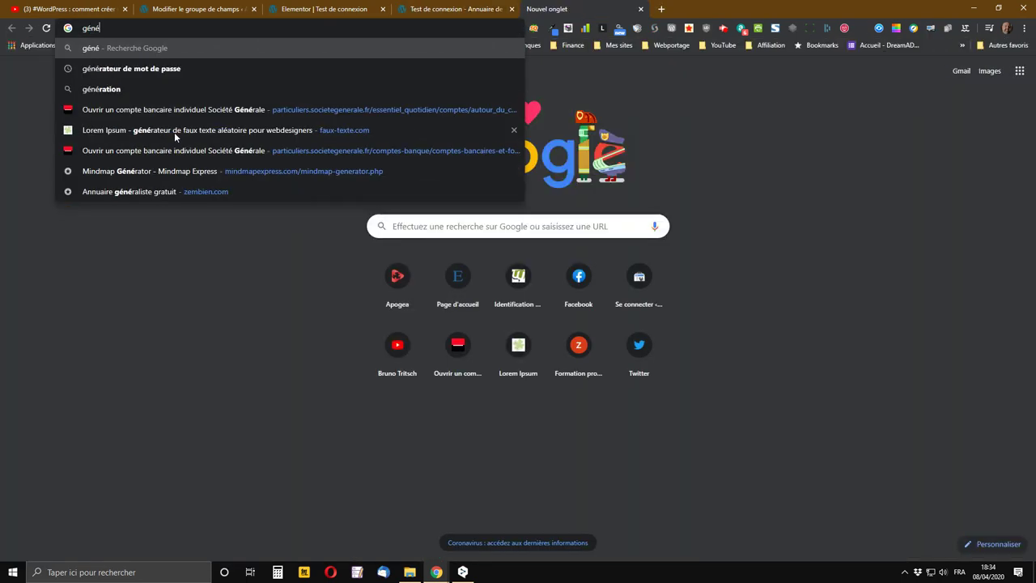
{"action": "left_click", "coordinate": [127, 70]}
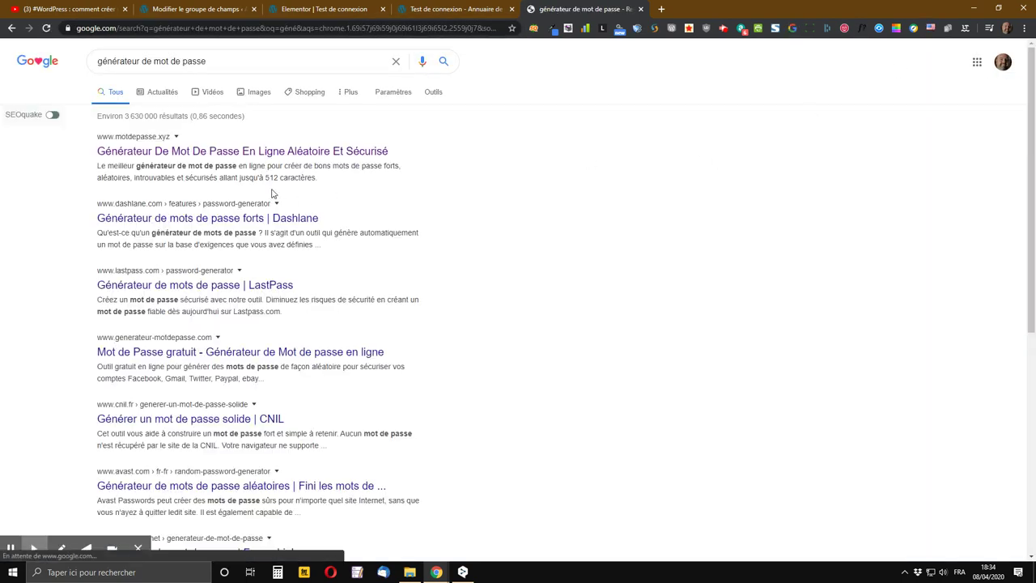
{"action": "left_click", "coordinate": [224, 154]}
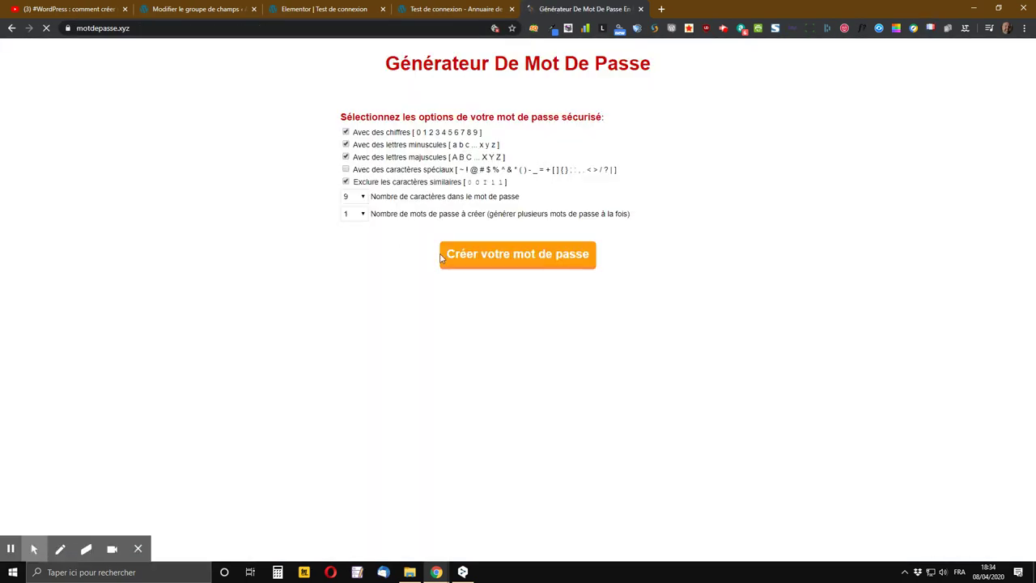
- Generate a 12-character password that includes special characters
{"action": "left_click", "coordinate": [346, 169]}
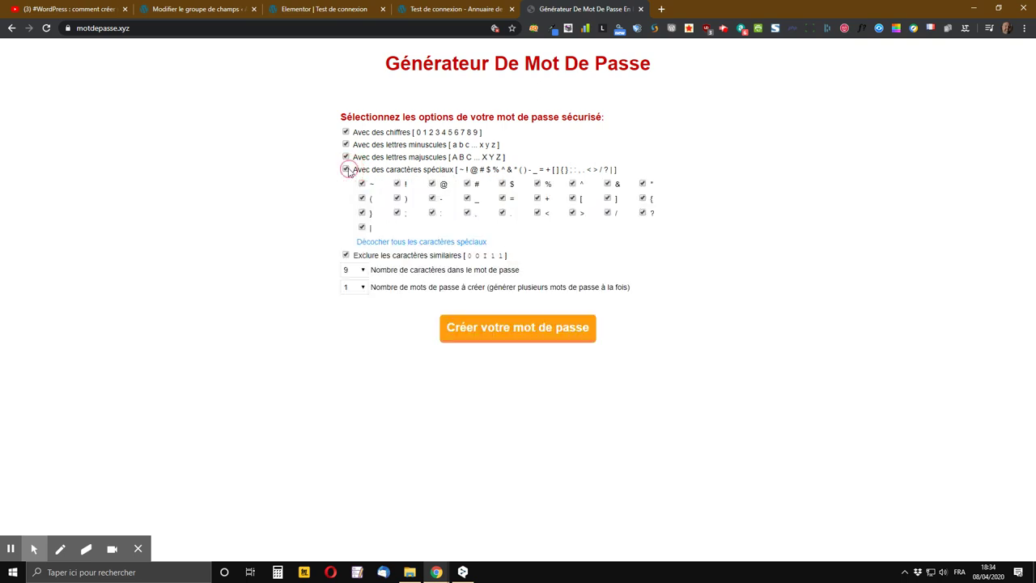
{"action": "left_click", "coordinate": [357, 273]}
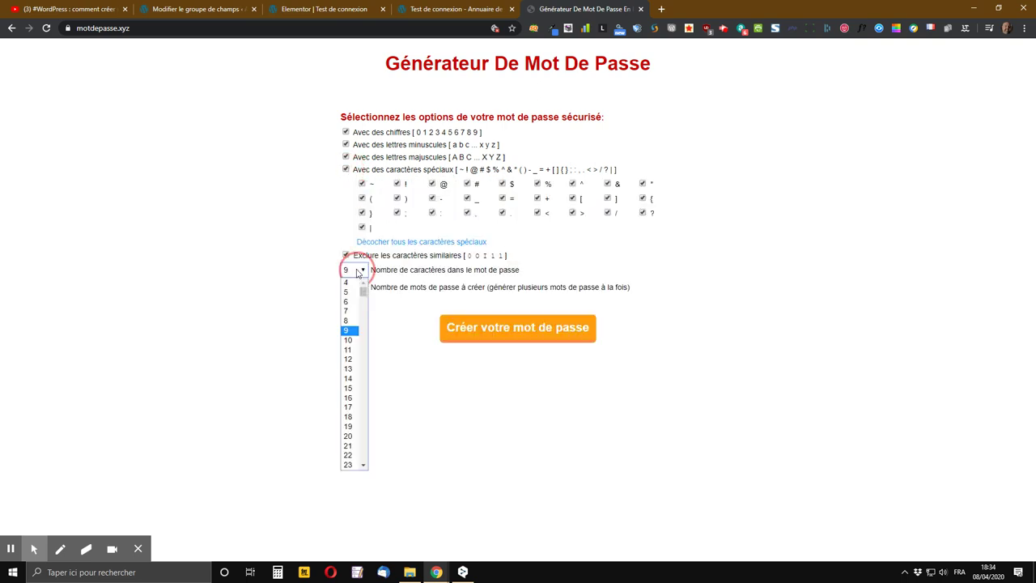
{"action": "left_click", "coordinate": [350, 360]}
{"action": "left_click", "coordinate": [493, 327]}
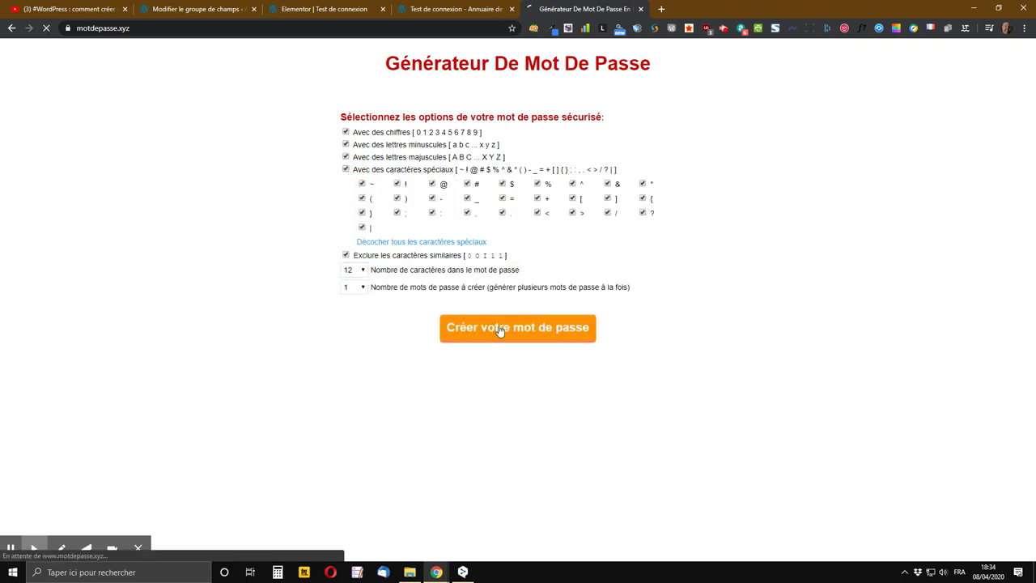
- Copy the generated password and return to the registration form tab
{"action": "left_click_drag", "start_coordinate": [569, 316], "coordinate": [478, 314]}
{"action": "right_click", "coordinate": [478, 316]}
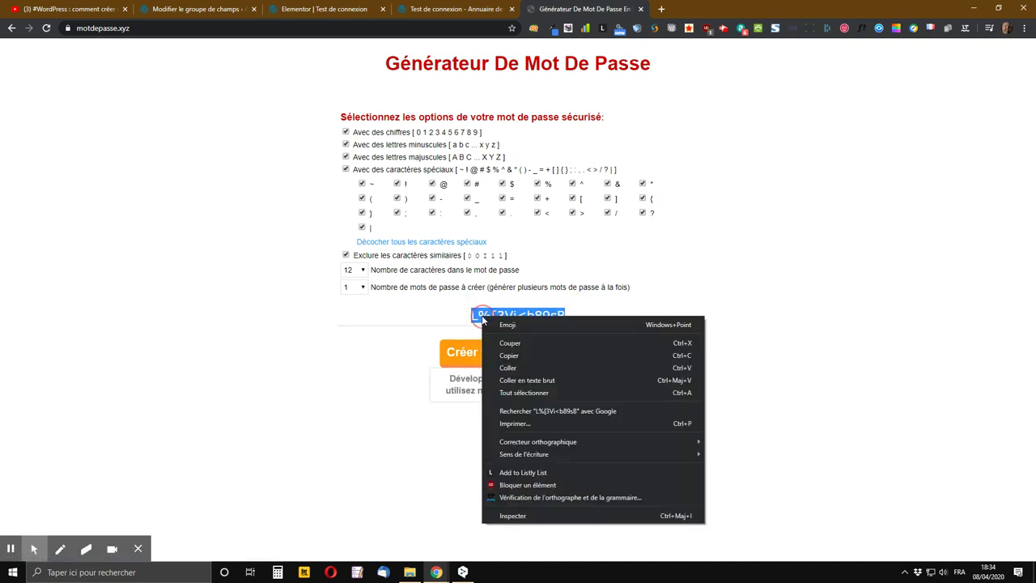
{"action": "left_click", "coordinate": [512, 356]}
{"action": "left_click", "coordinate": [473, 6]}
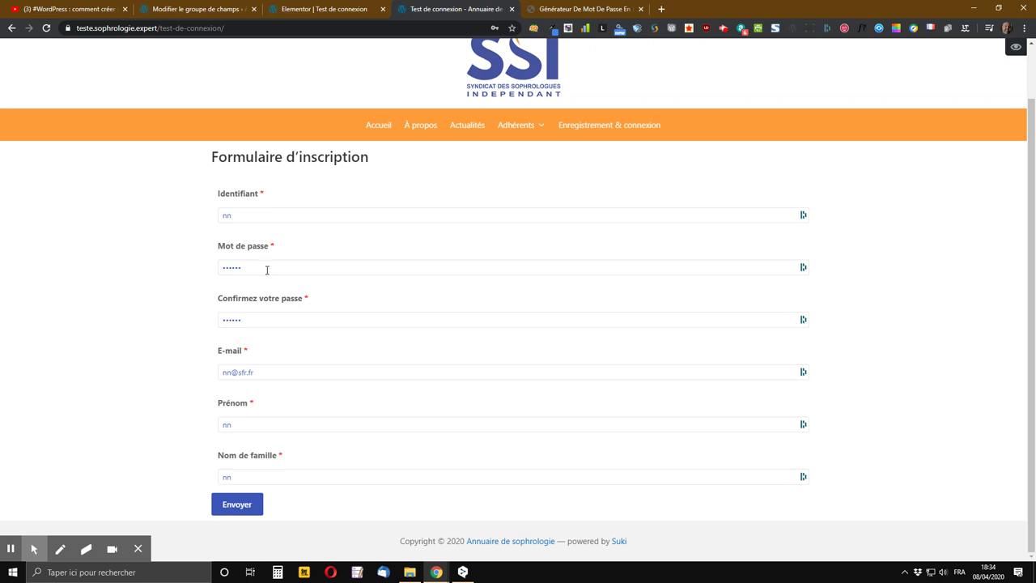
- Paste the generated password into Mot de passe and Confirmez votre passe, dismissing the suggestion popups
{"action": "double_click", "coordinate": [215, 269]}
{"action": "key", "text": "ctrl+v"}
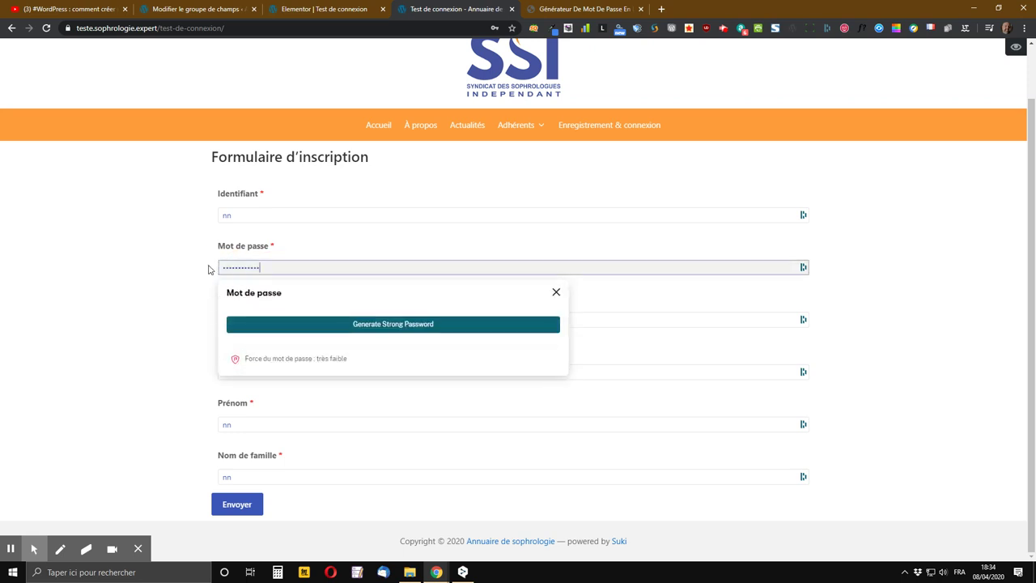
{"action": "key", "text": "Tab"}
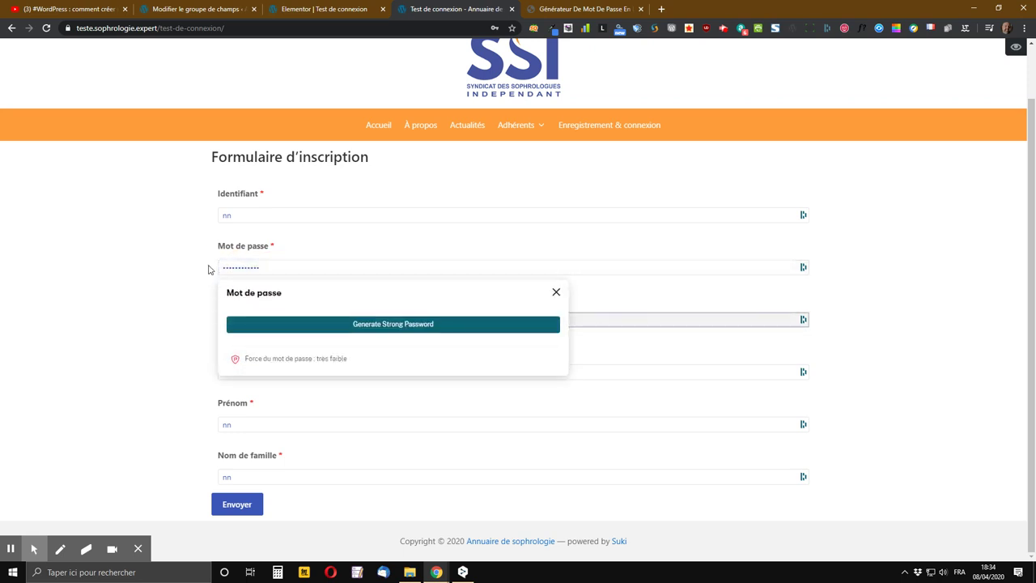
{"action": "key", "text": "ctrl+v"}
{"action": "key", "text": "Tab"}
{"action": "left_click", "coordinate": [556, 291]}
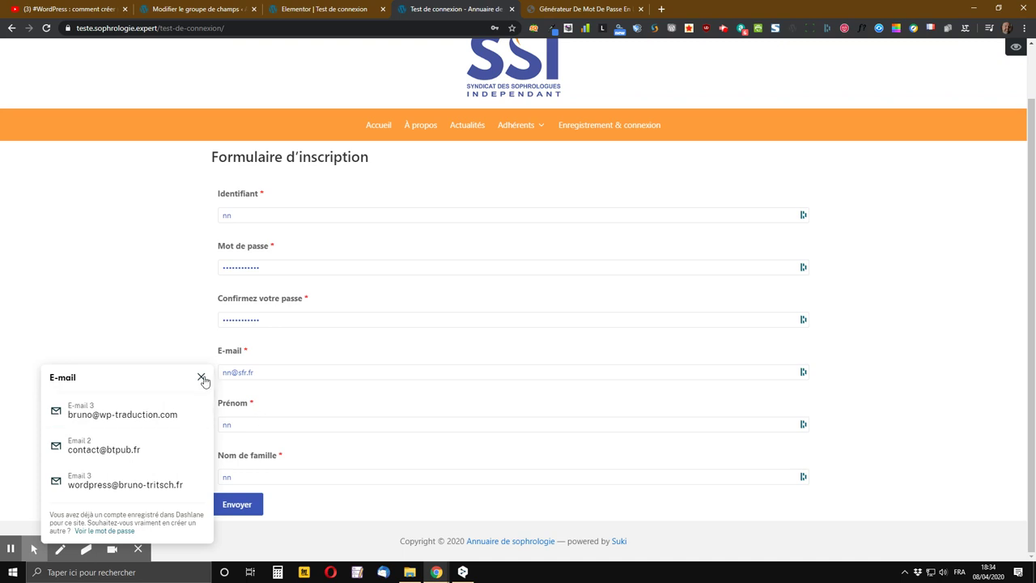
{"action": "left_click", "coordinate": [168, 179]}
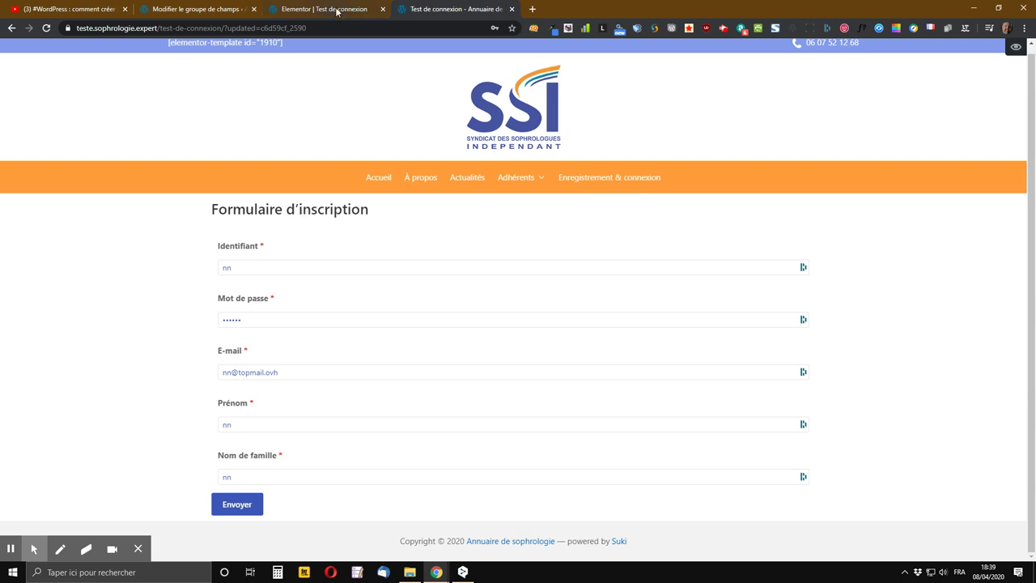
{"action": "left_click", "coordinate": [364, 10]}
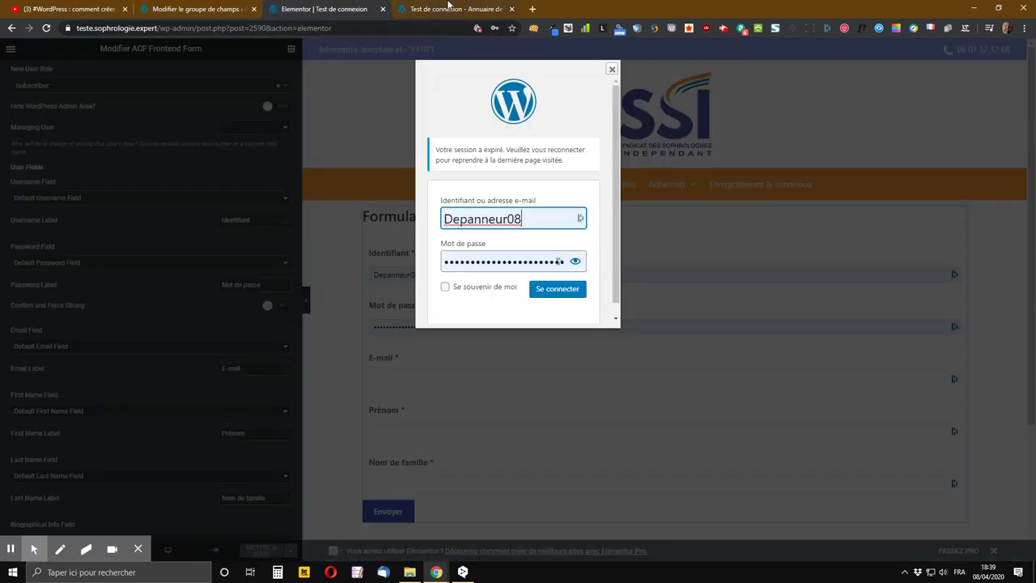
{"action": "left_click", "coordinate": [484, 11]}
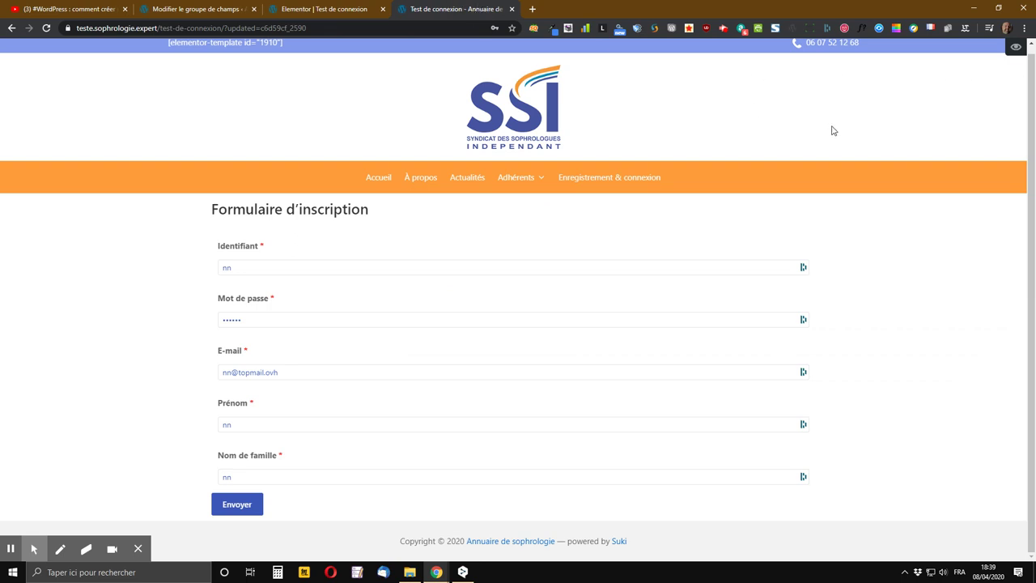
{"action": "scroll", "coordinate": [931, 129], "scroll_direction": "up", "scroll_amount": 1}
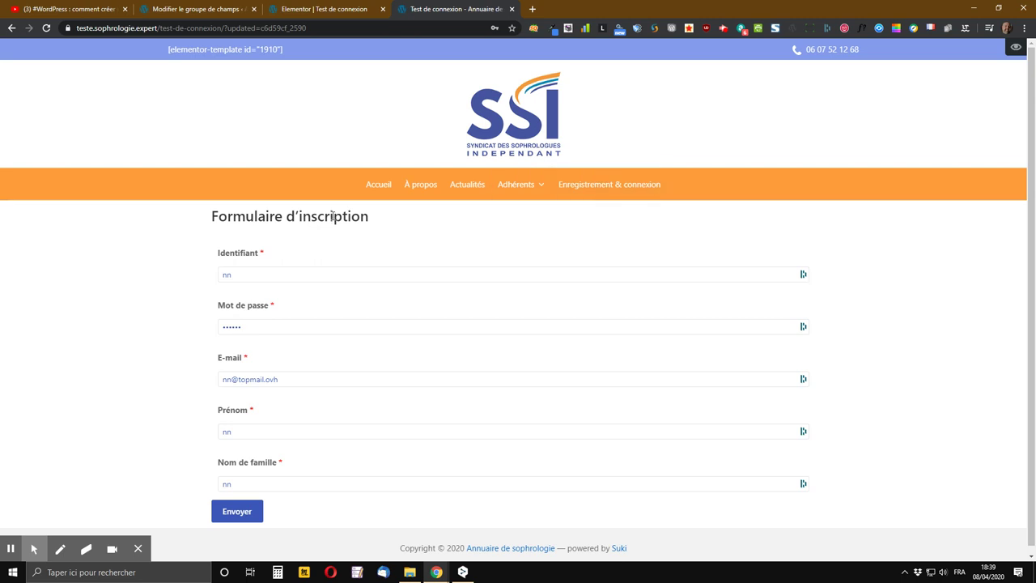
{"action": "scroll", "coordinate": [332, 217], "scroll_direction": "down", "scroll_amount": 1}
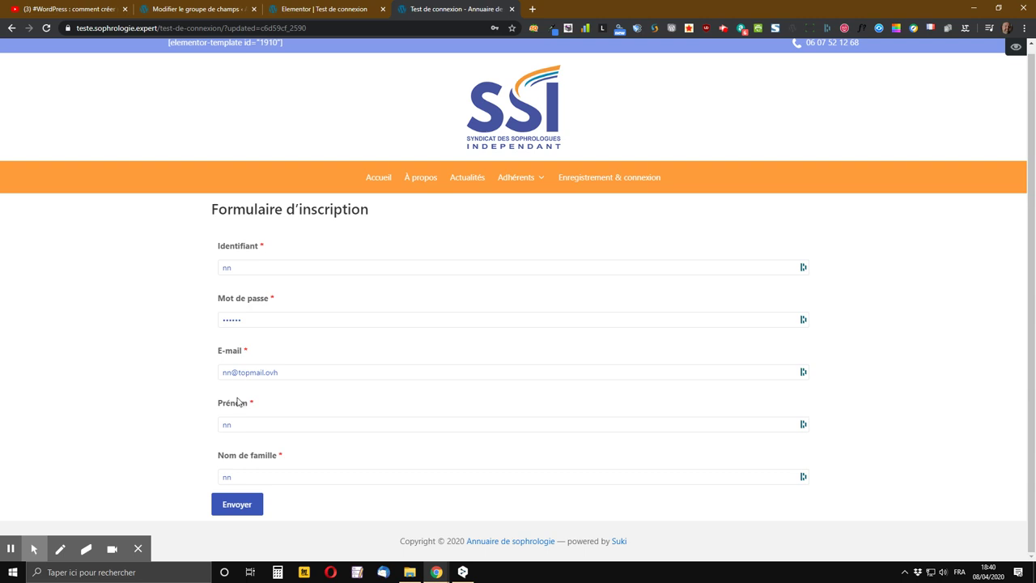
- Submit the form with Envoyer and close the Inscription bien enregistrée banner
{"action": "left_click", "coordinate": [235, 504]}
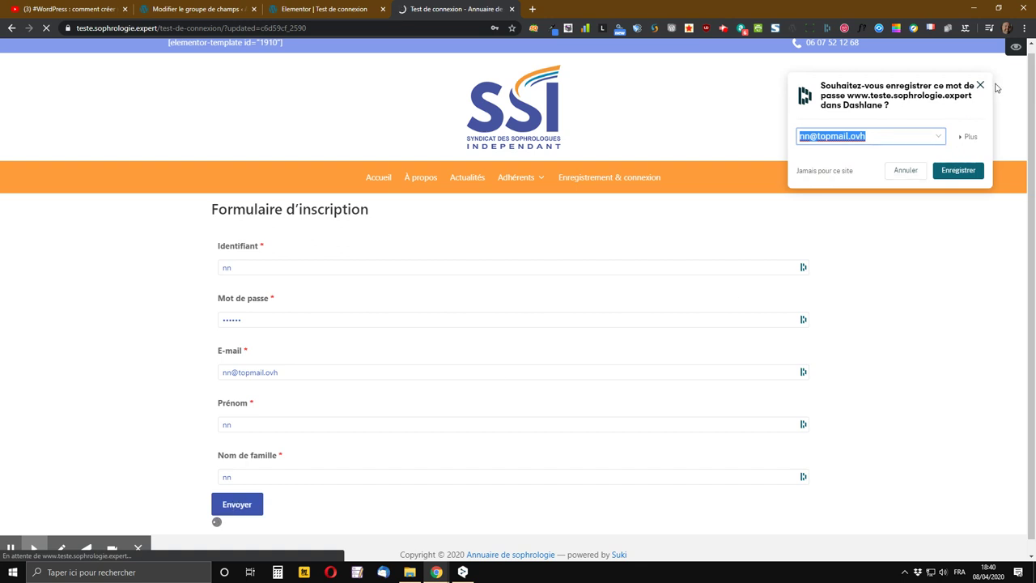
{"action": "left_click", "coordinate": [979, 86]}
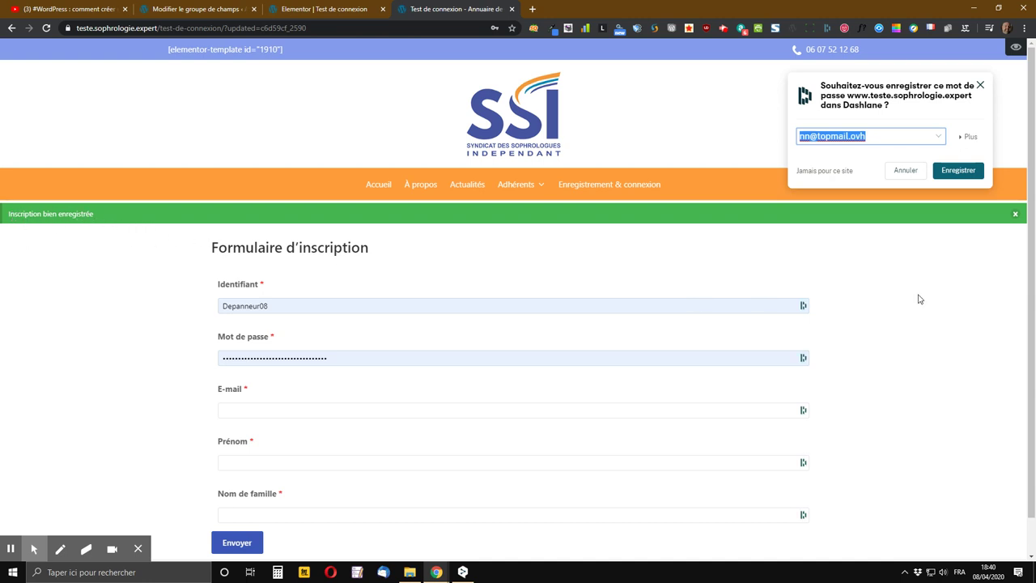
{"action": "left_click", "coordinate": [1015, 214]}
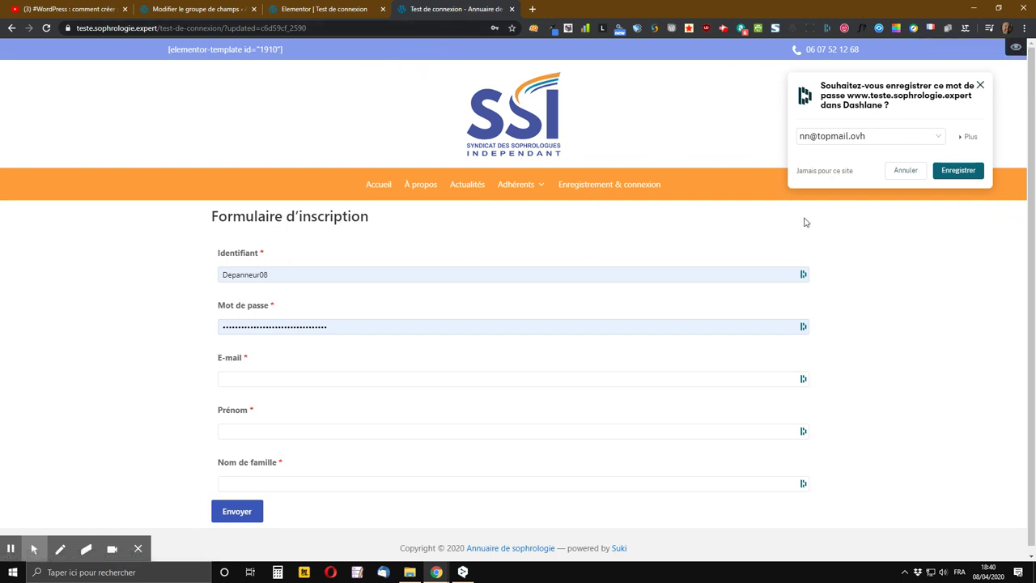
- Reset the Voir comme role preview to default
{"action": "mouse_move", "coordinate": [1009, 69]}
{"action": "mouse_move", "coordinate": [1015, 50]}
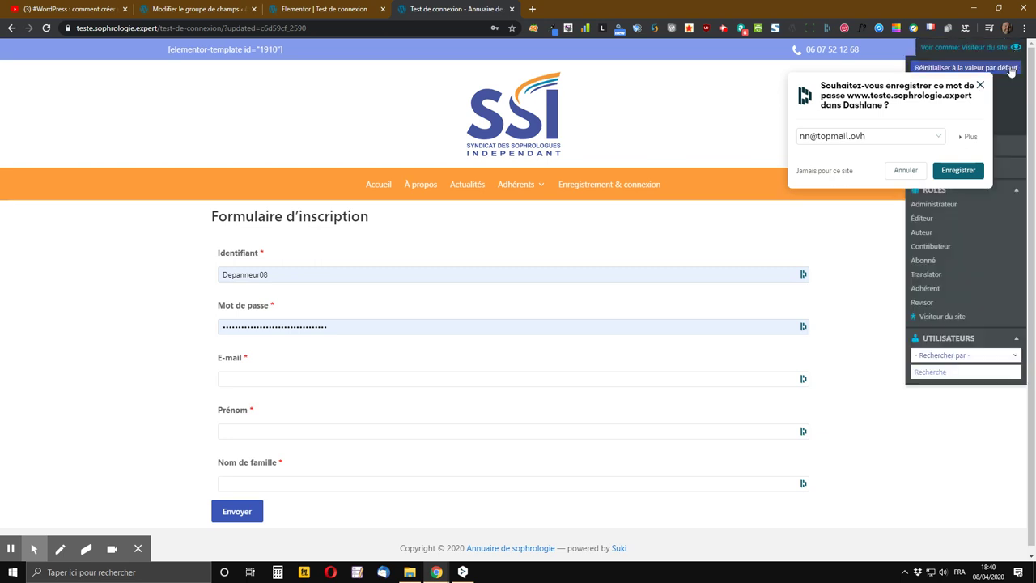
{"action": "left_click", "coordinate": [1011, 69]}
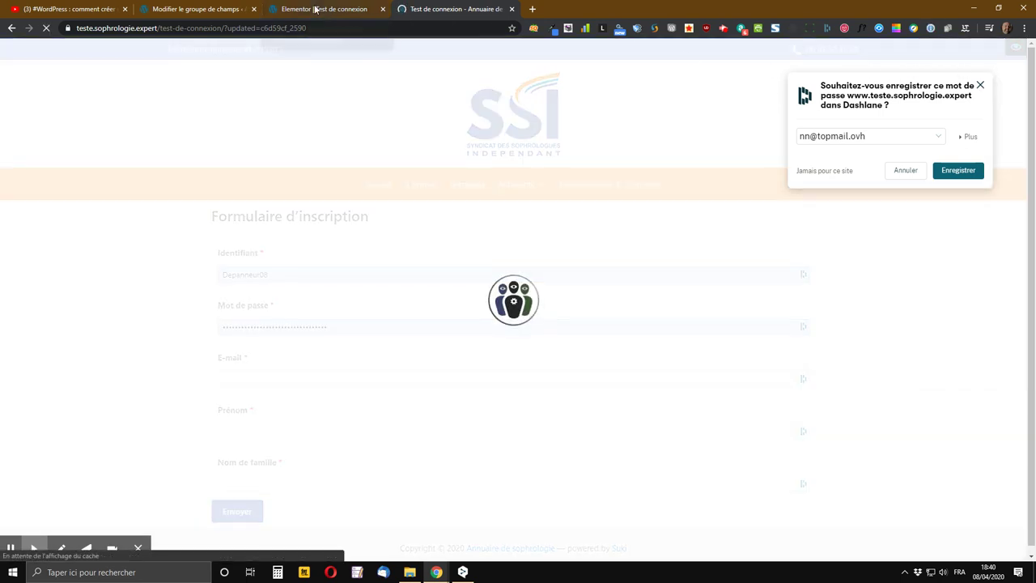
- Back in Elementor, switch on 'Confirm and Force Strong' to add the Confirmez votre passe field
{"action": "left_click", "coordinate": [315, 9]}
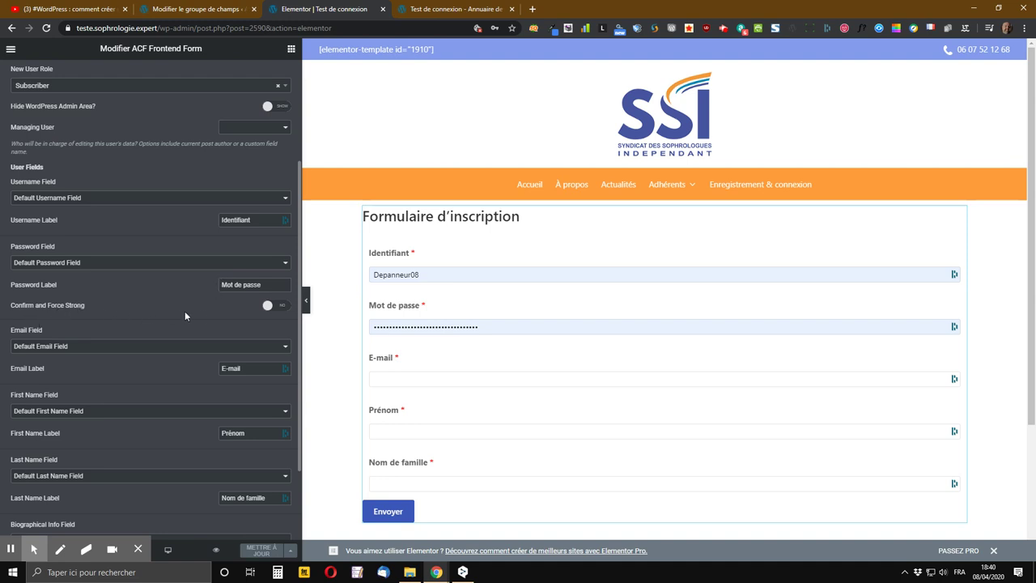
{"action": "left_click", "coordinate": [275, 306]}
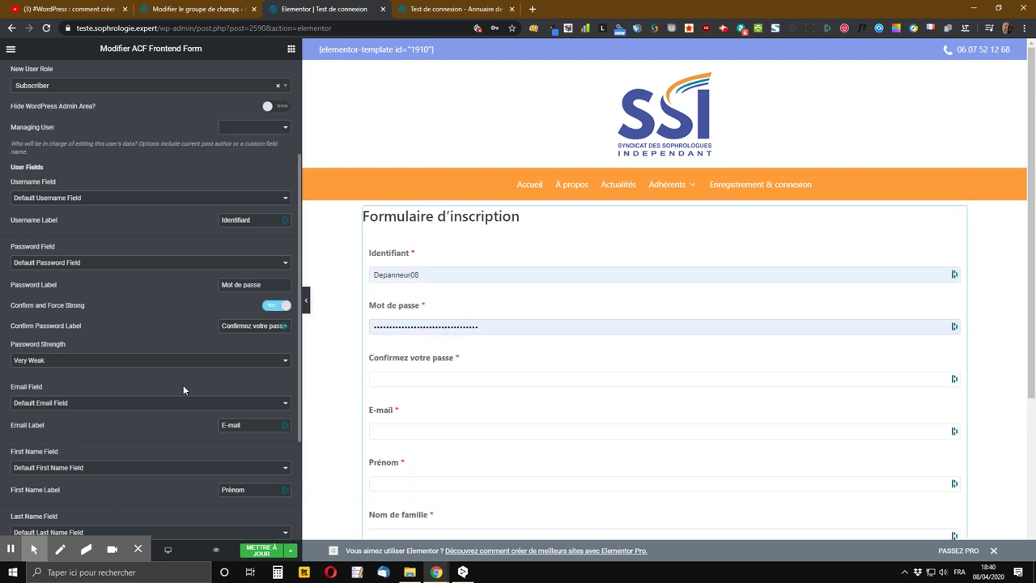
- Keep password strength at Very Weak and switch 'Confirm and Force Strong' back off
{"action": "left_click", "coordinate": [146, 364]}
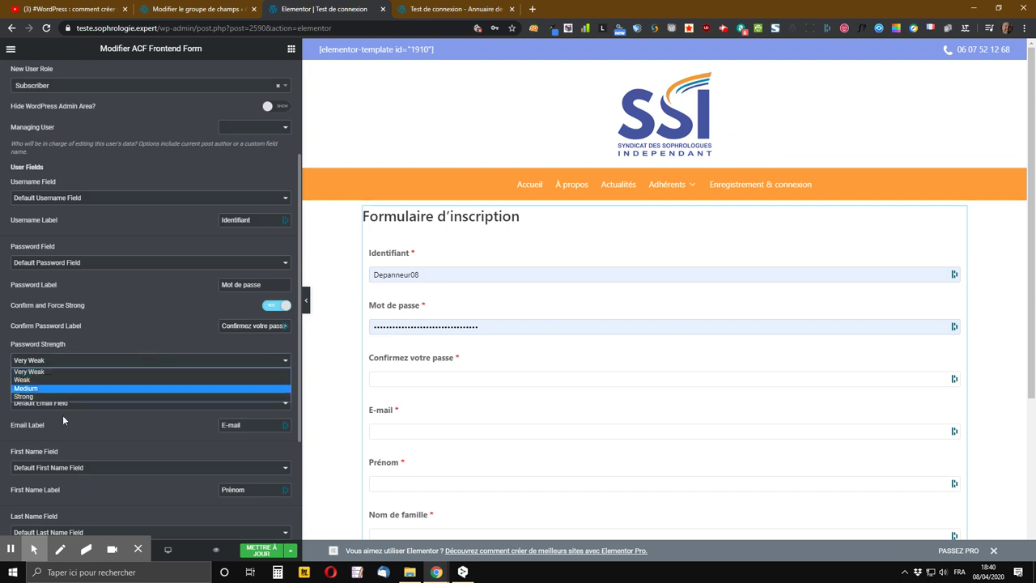
{"action": "left_click", "coordinate": [169, 331]}
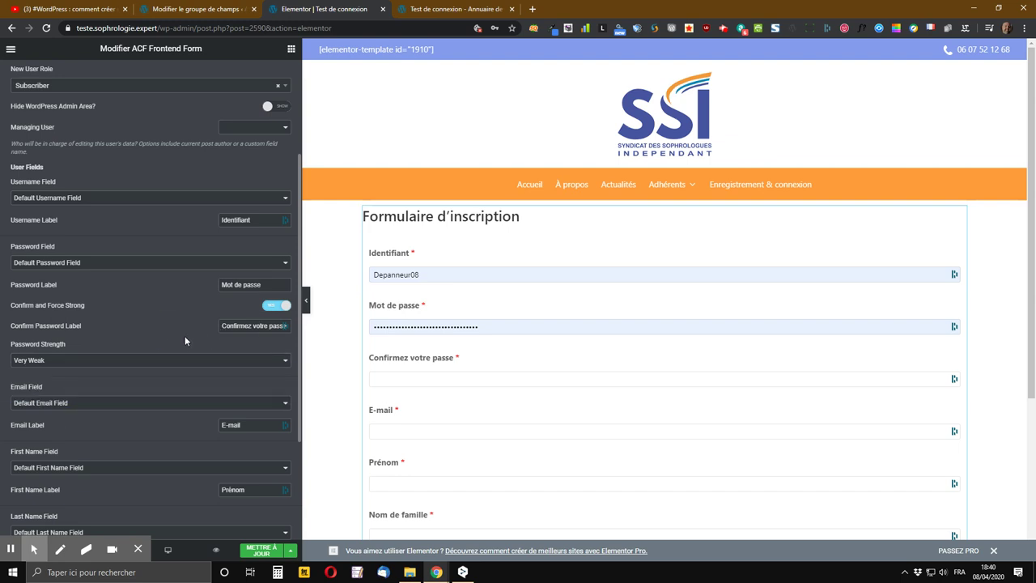
{"action": "left_click", "coordinate": [276, 307]}
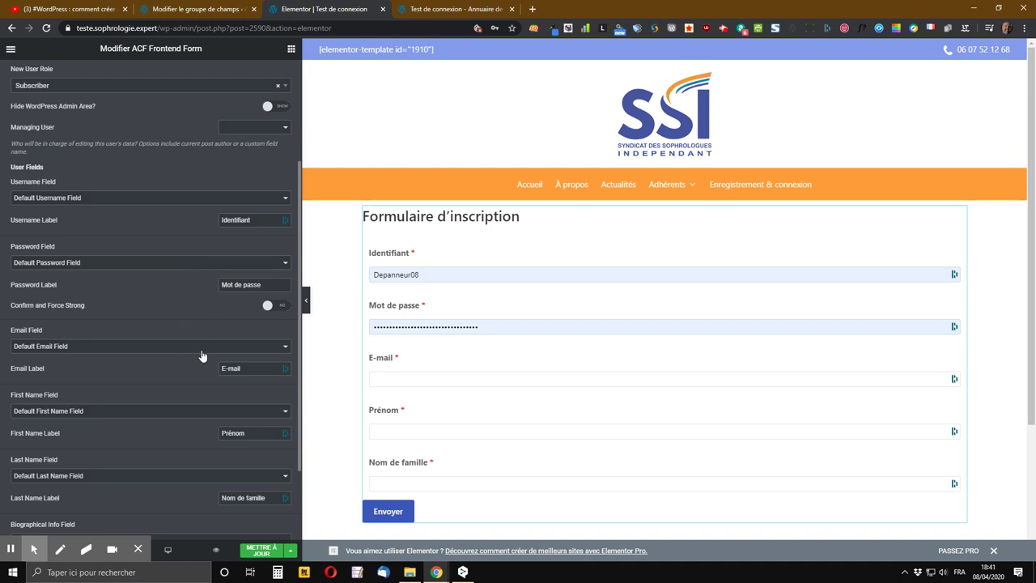
{"action": "scroll", "coordinate": [202, 315], "scroll_direction": "down", "scroll_amount": 2}
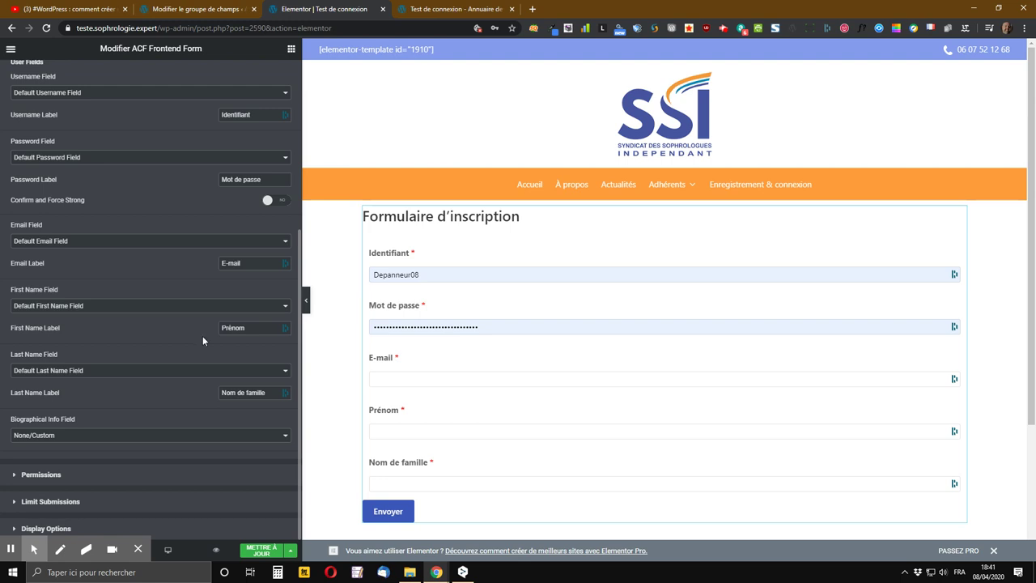
{"action": "scroll", "coordinate": [203, 335], "scroll_direction": "up", "scroll_amount": 5}
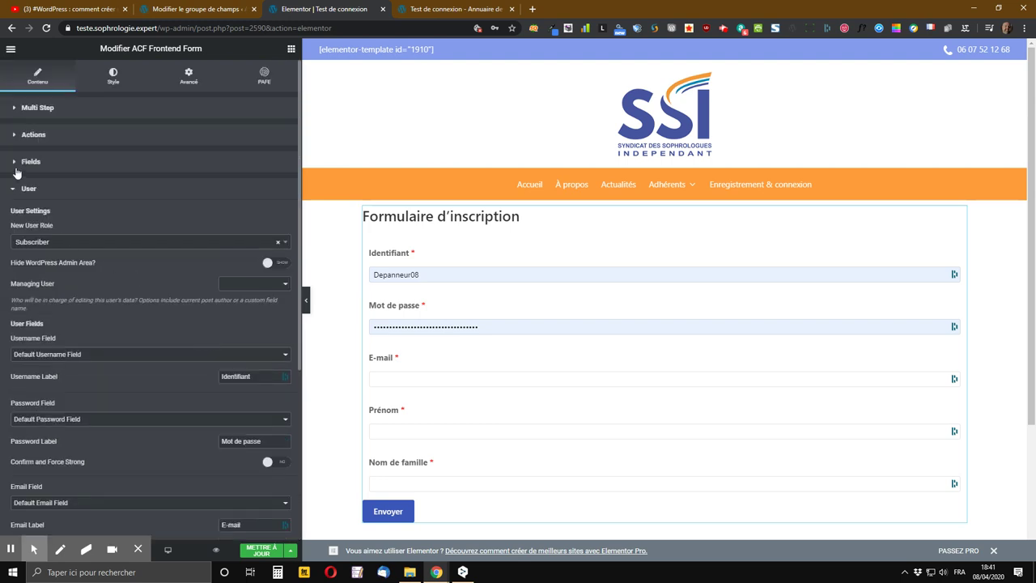
- In the form's field settings, add the Utilisateur ACF field group as the source
{"action": "left_click", "coordinate": [30, 162]}
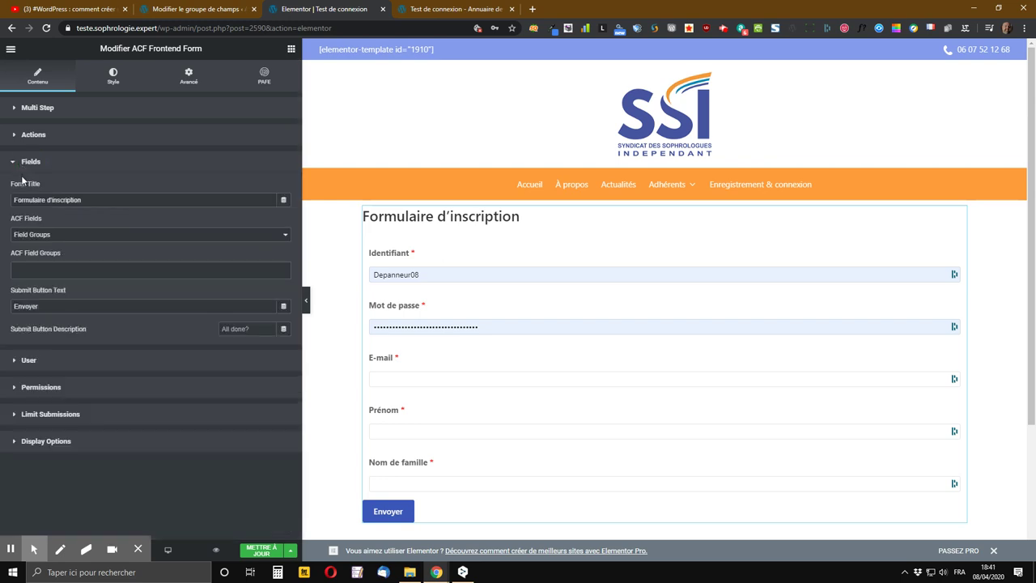
{"action": "left_click", "coordinate": [72, 235]}
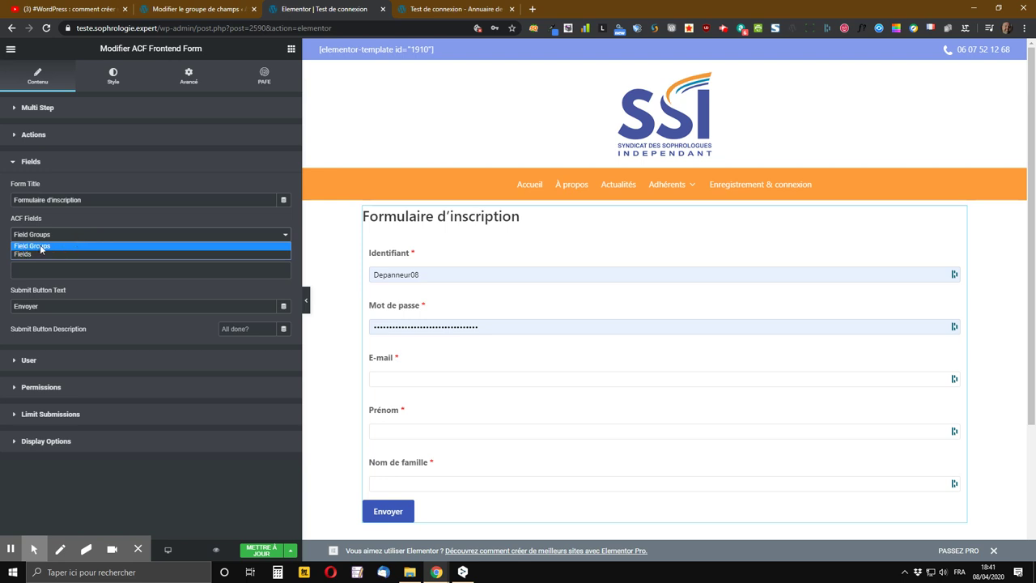
{"action": "left_click", "coordinate": [41, 246]}
{"action": "left_click", "coordinate": [56, 267]}
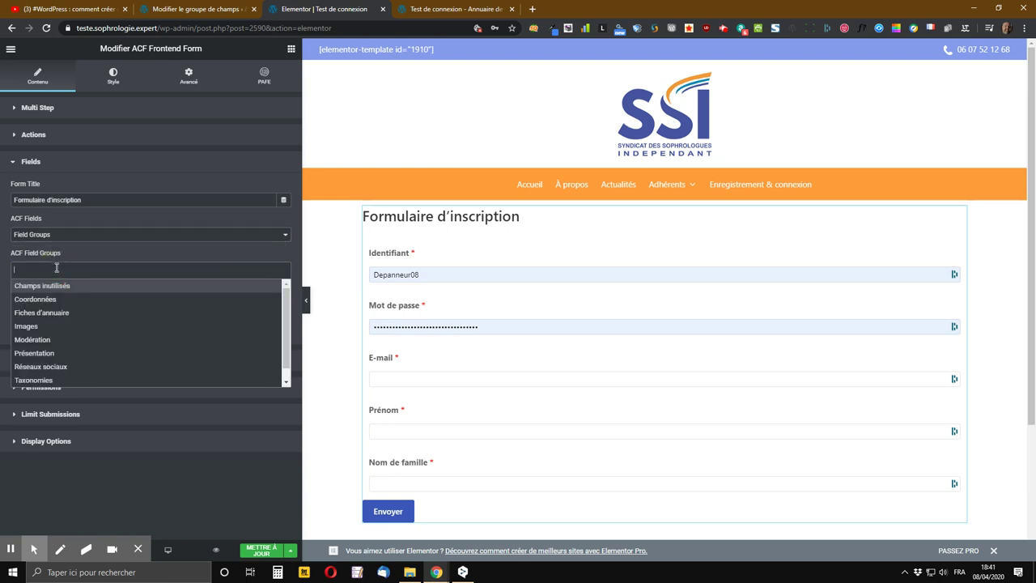
{"action": "scroll", "coordinate": [71, 320], "scroll_direction": "down", "scroll_amount": 1}
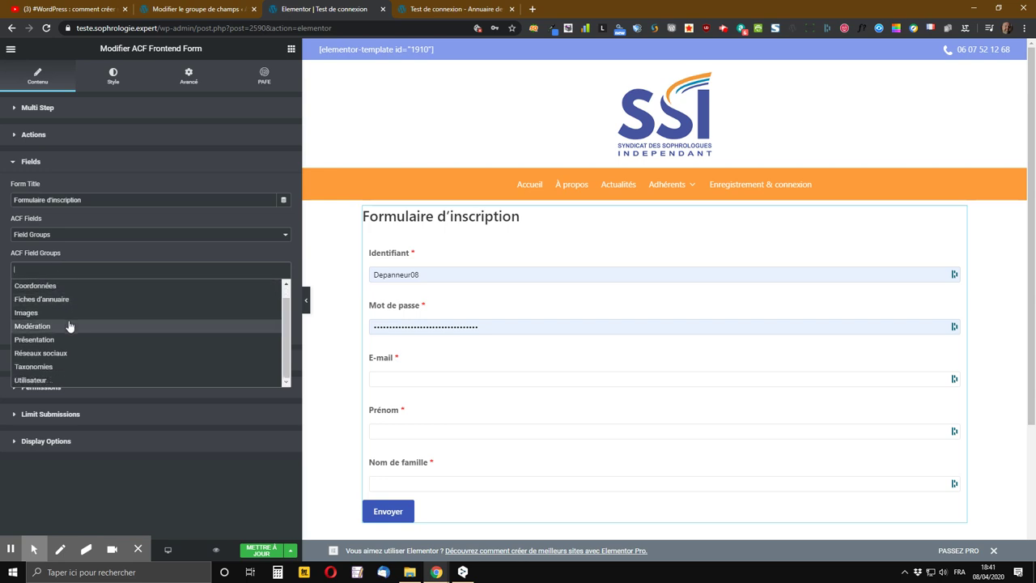
{"action": "left_click", "coordinate": [65, 380]}
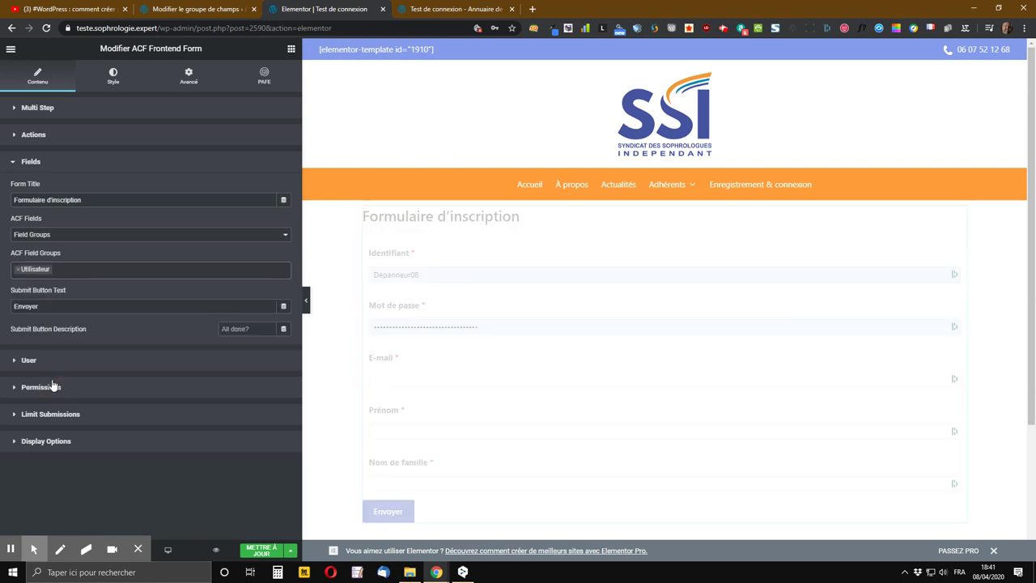
{"action": "scroll", "coordinate": [633, 453], "scroll_direction": "down", "scroll_amount": 3}
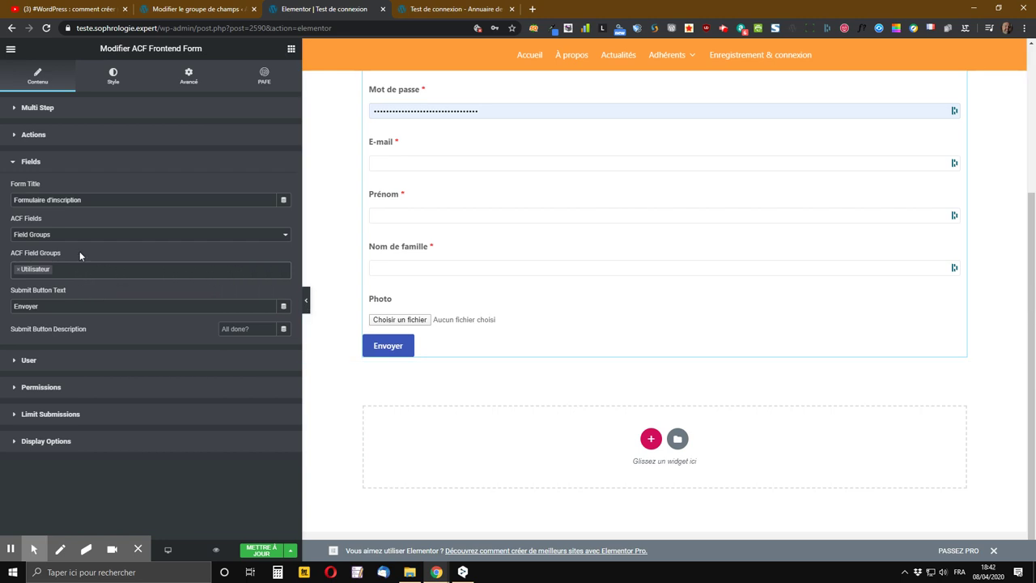
- Switch ACF Fields to 'Fields', select Photo (Utilisateur), and save with MISE À JOUR
{"action": "left_click", "coordinate": [46, 237]}
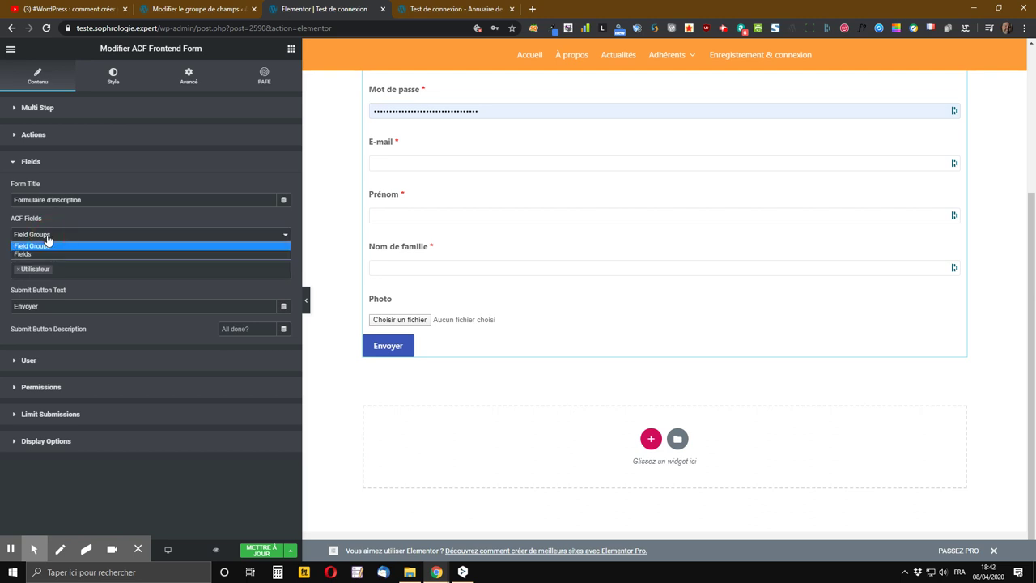
{"action": "left_click", "coordinate": [22, 255]}
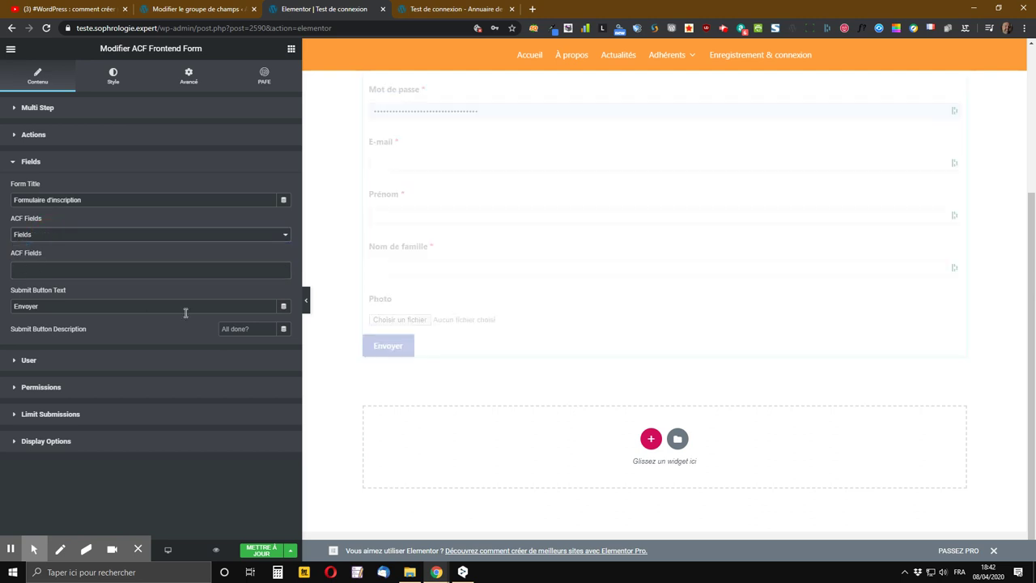
{"action": "left_click", "coordinate": [35, 268]}
{"action": "scroll", "coordinate": [60, 327], "scroll_direction": "down", "scroll_amount": 5}
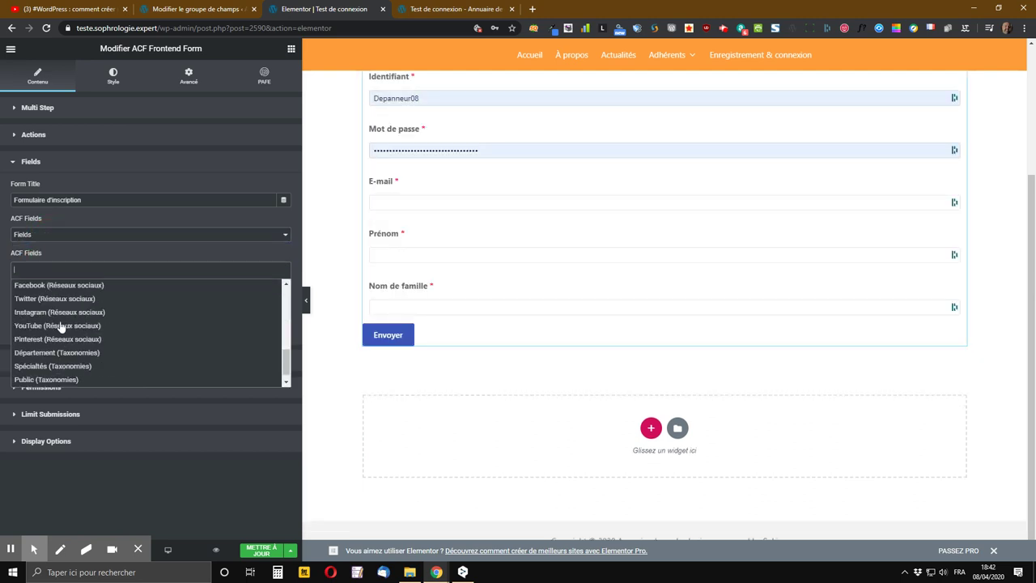
{"action": "scroll", "coordinate": [61, 327], "scroll_direction": "down", "scroll_amount": 1}
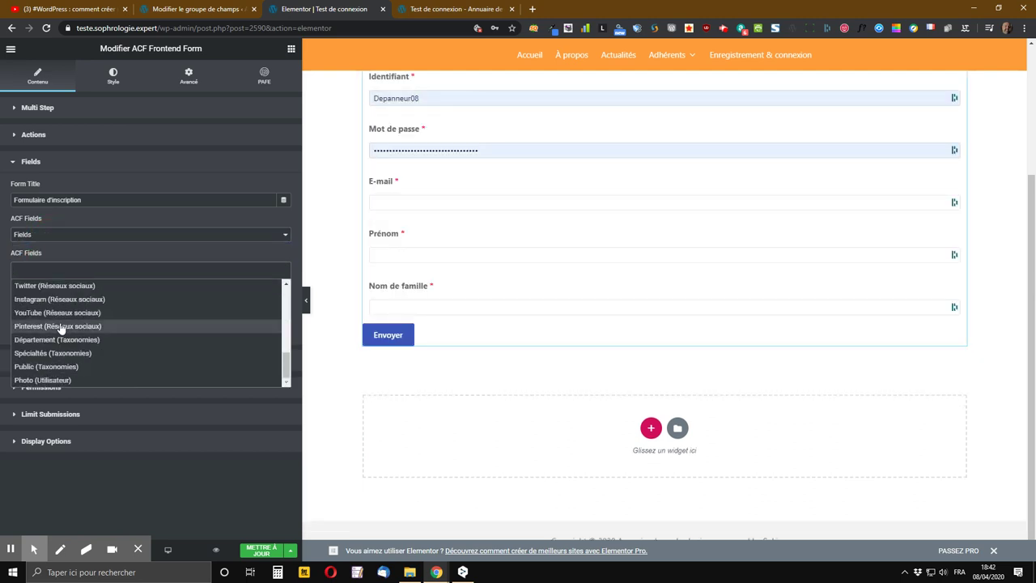
{"action": "left_click", "coordinate": [23, 380]}
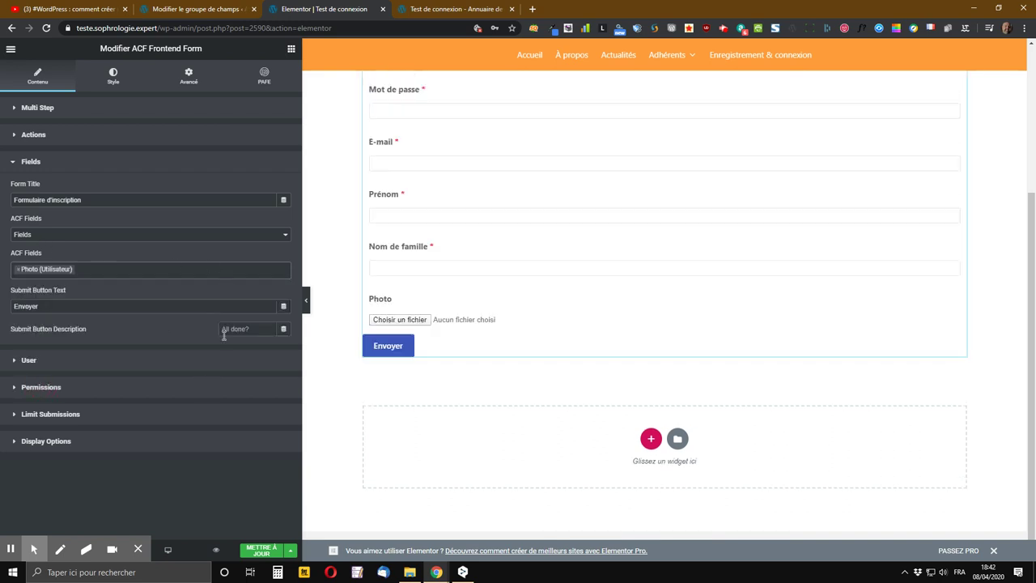
{"action": "left_click", "coordinate": [259, 550]}
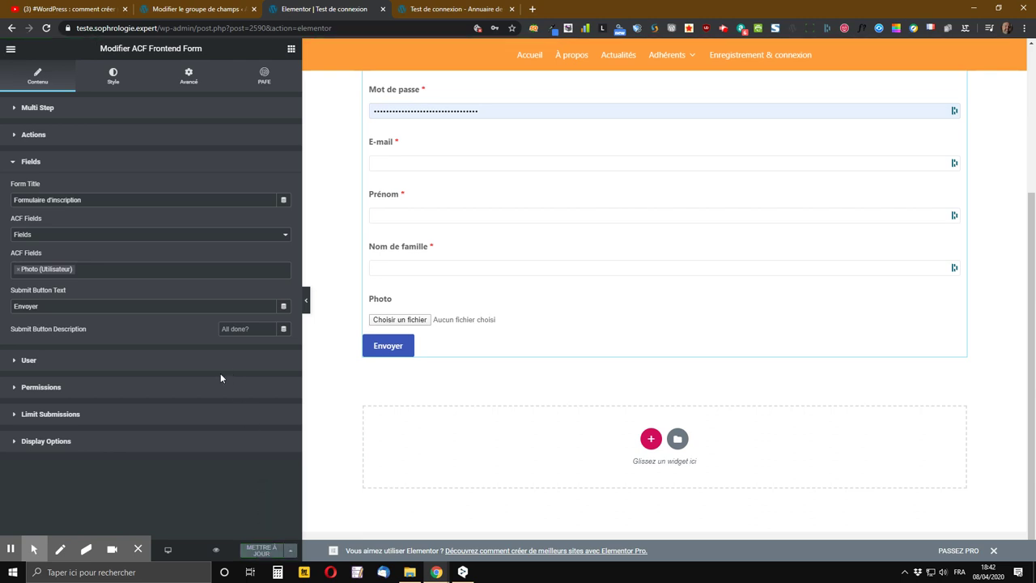
- Reload the live Test de connexion page without the ?updated query to show the Photo field
{"action": "left_click", "coordinate": [470, 12]}
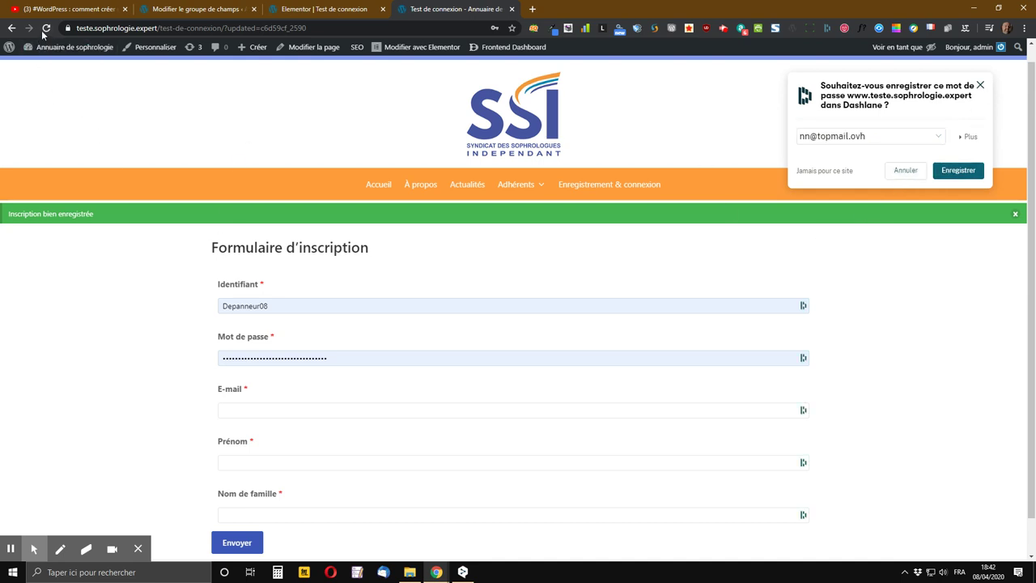
{"action": "left_click", "coordinate": [227, 28]}
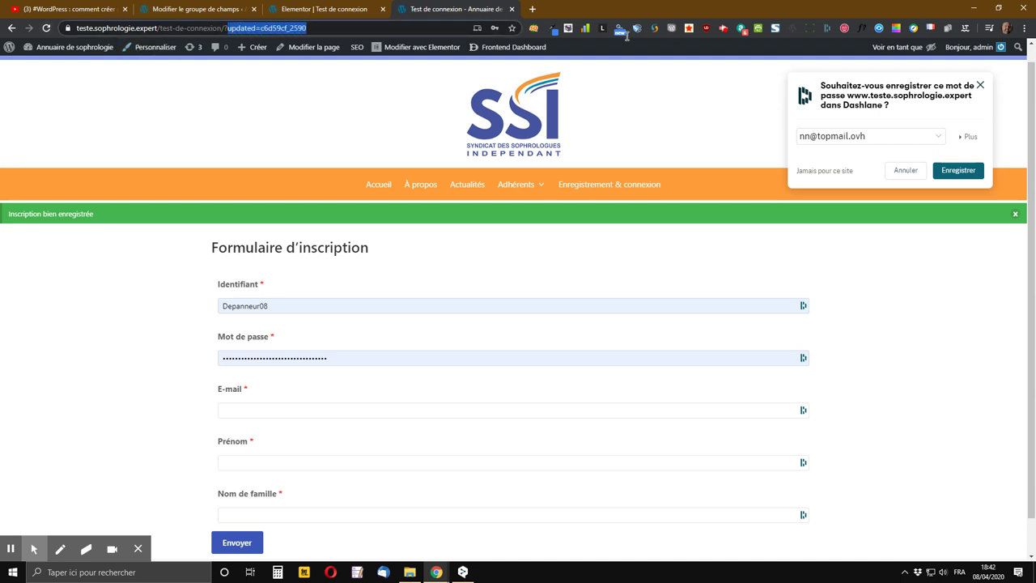
{"action": "left_click_drag", "start_coordinate": [251, 29], "coordinate": [349, 28]}
{"action": "key", "text": "BackSpace"}
{"action": "key", "text": "Return"}
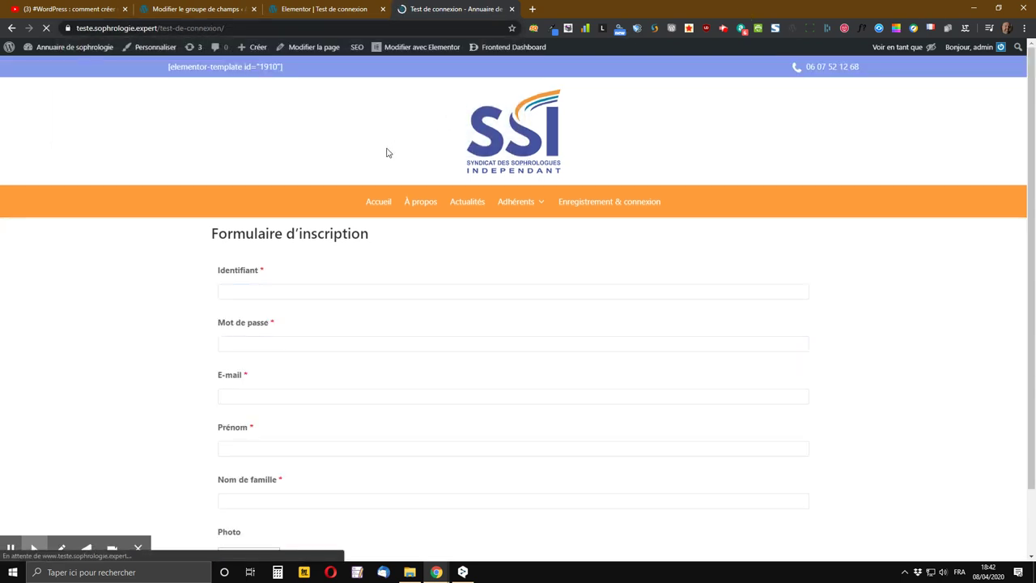
{"action": "scroll", "coordinate": [377, 189], "scroll_direction": "down", "scroll_amount": 1}
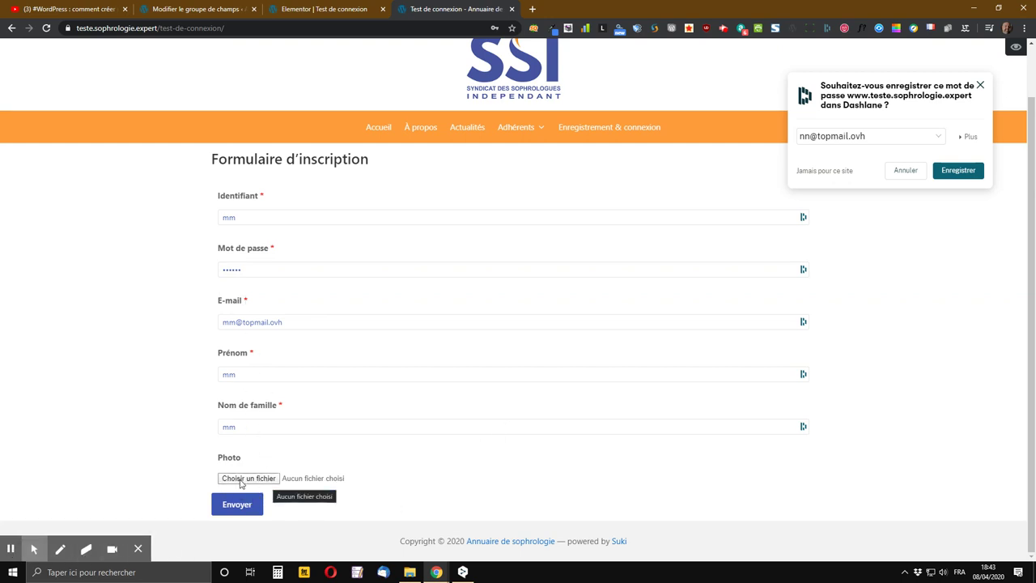
- Attach man-in-red-jacket-1681010 from Dropbox > Images > Pixabay > Portraits to the Photo field
{"action": "left_click", "coordinate": [240, 479]}
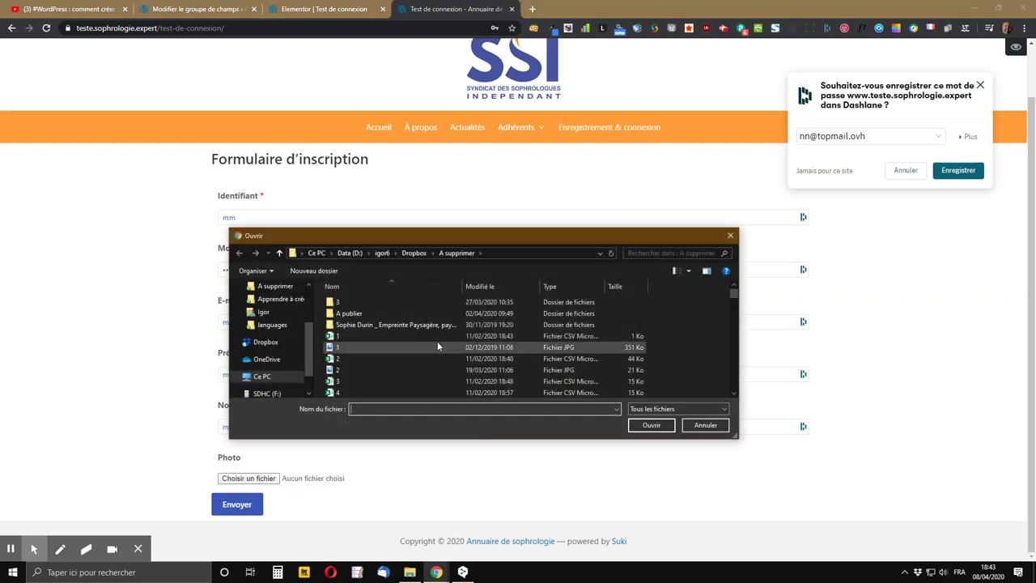
{"action": "left_click", "coordinate": [413, 253]}
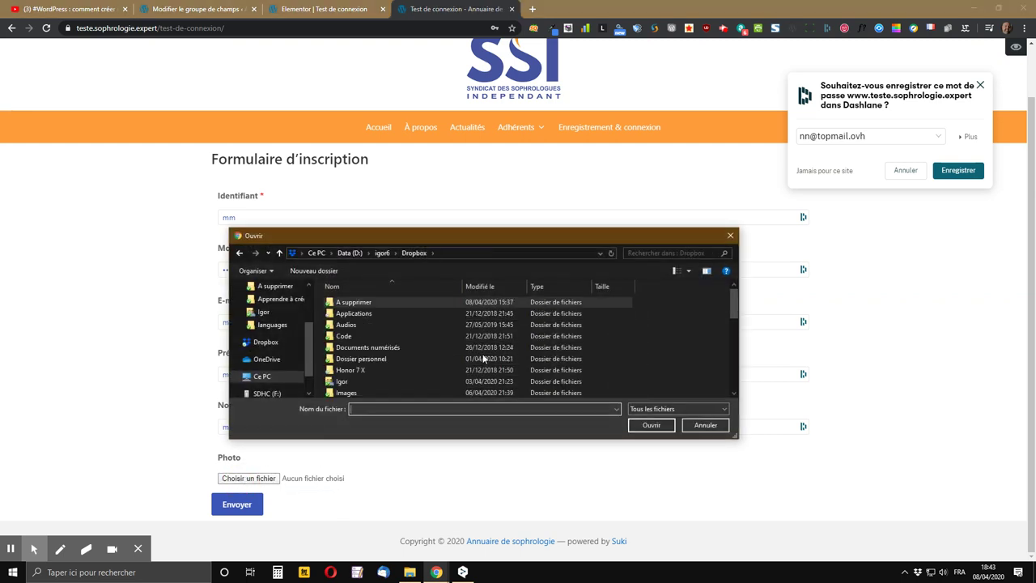
{"action": "scroll", "coordinate": [420, 326], "scroll_direction": "down", "scroll_amount": 3}
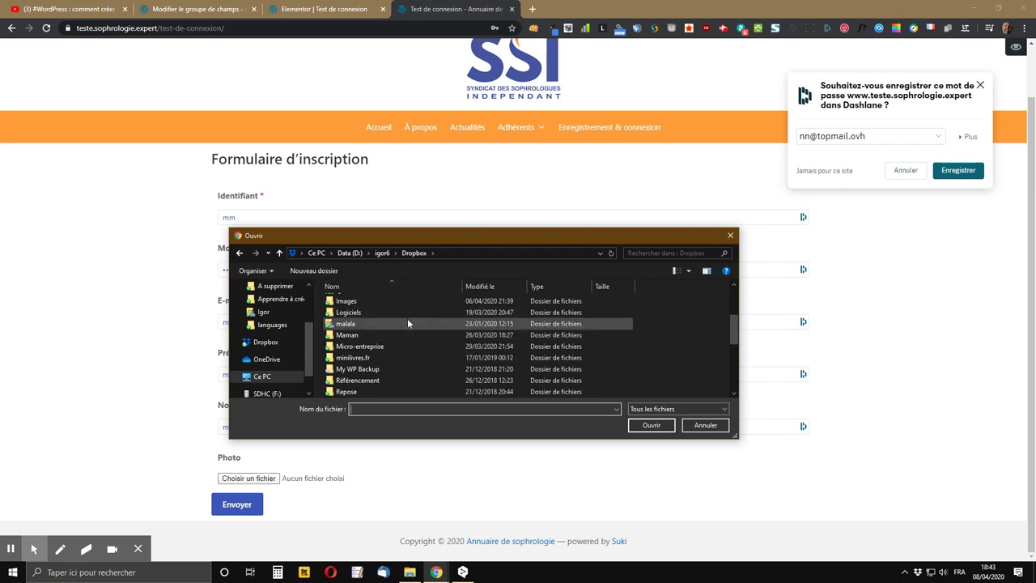
{"action": "double_click", "coordinate": [353, 301]}
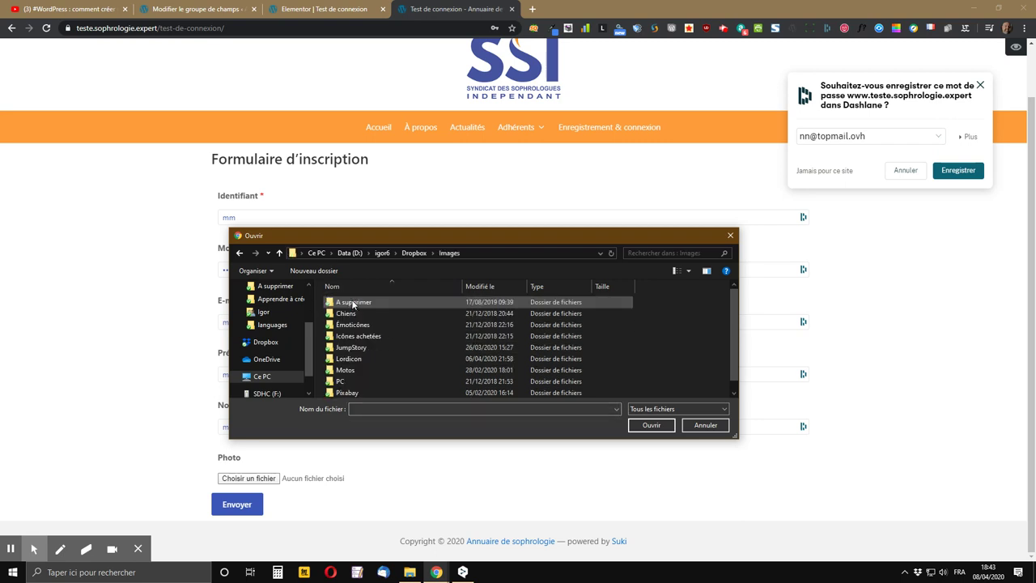
{"action": "double_click", "coordinate": [369, 393]}
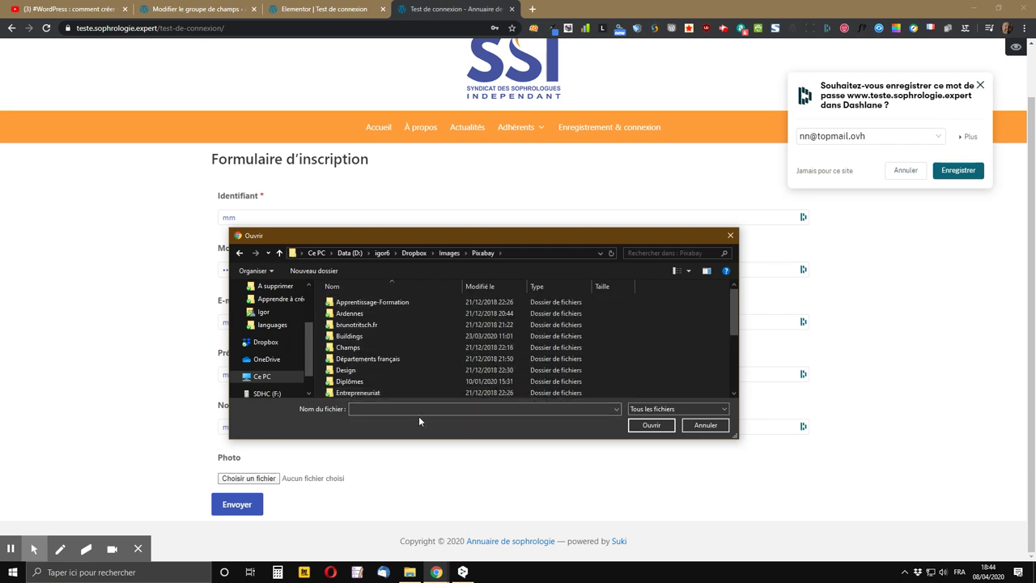
{"action": "scroll", "coordinate": [387, 370], "scroll_direction": "down", "scroll_amount": 4}
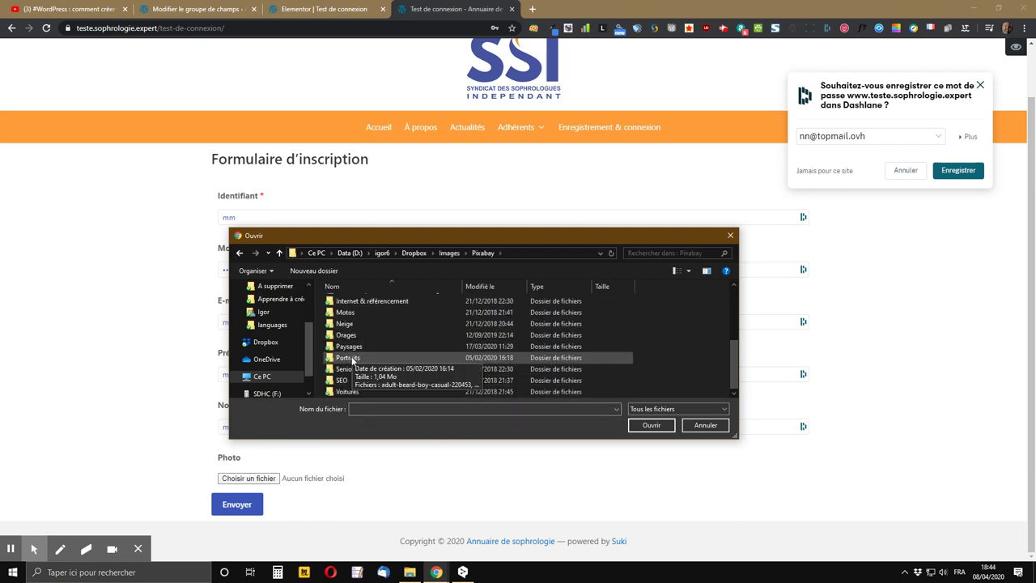
{"action": "double_click", "coordinate": [349, 358]}
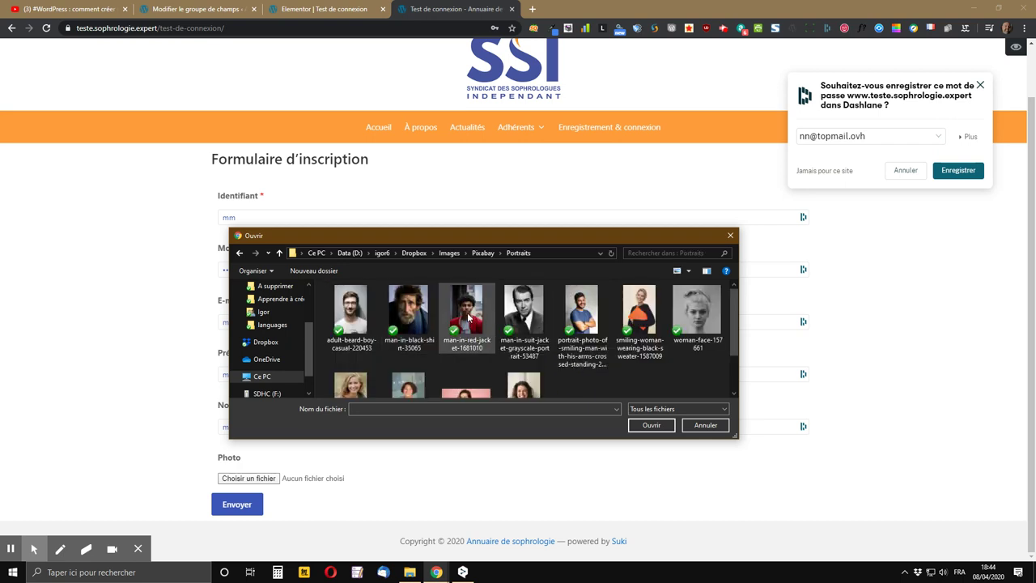
{"action": "double_click", "coordinate": [468, 317]}
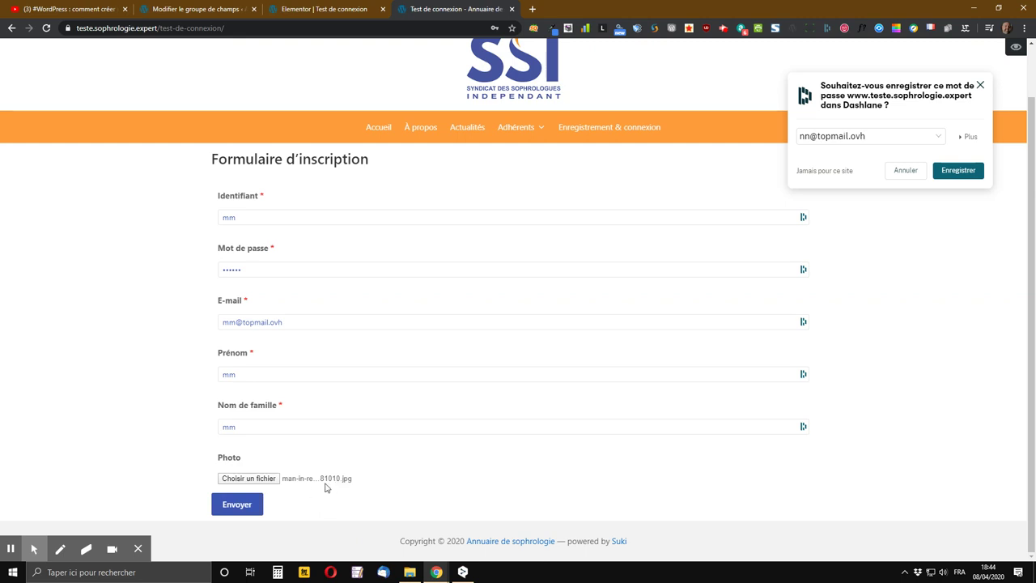
- Submit the registration with Envoyer and check for the 'Inscription bien enregistrée' message
{"action": "left_click", "coordinate": [241, 506]}
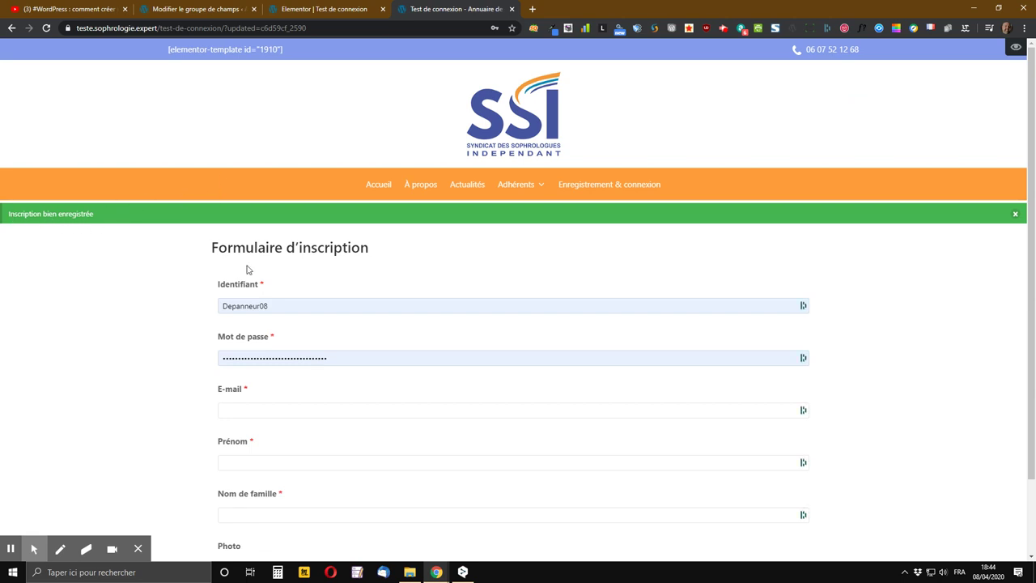
{"action": "scroll", "coordinate": [283, 402], "scroll_direction": "down", "scroll_amount": 2}
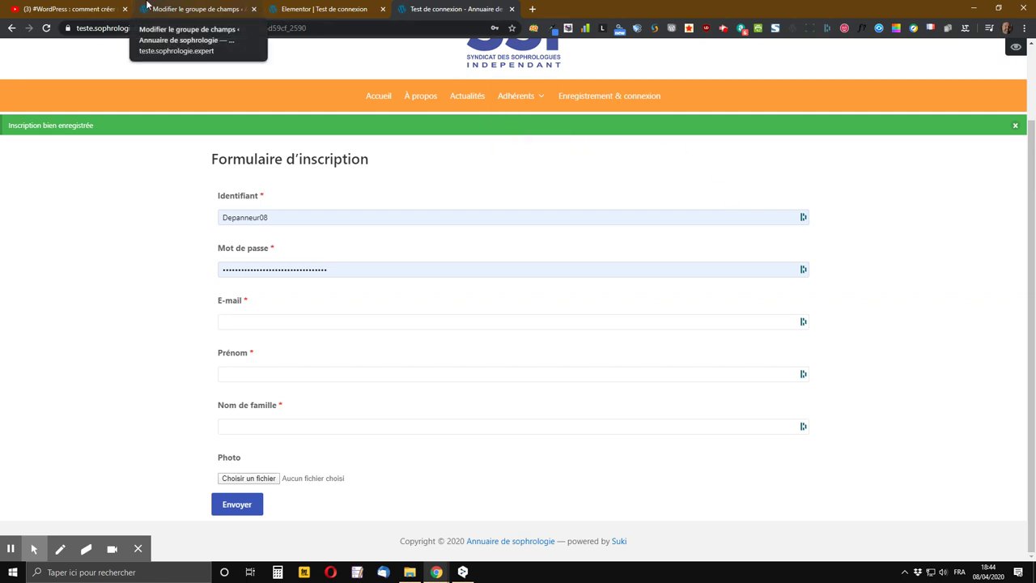
- Like the ACF + Elementor tutorial on YouTube and expand its description to read the links
{"action": "left_click", "coordinate": [97, 10]}
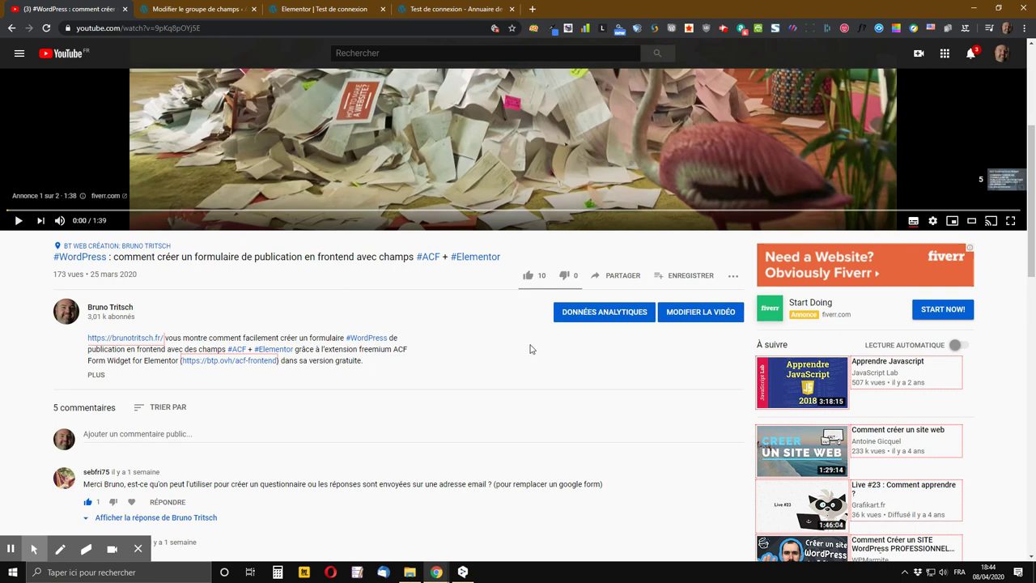
{"action": "left_click", "coordinate": [527, 277]}
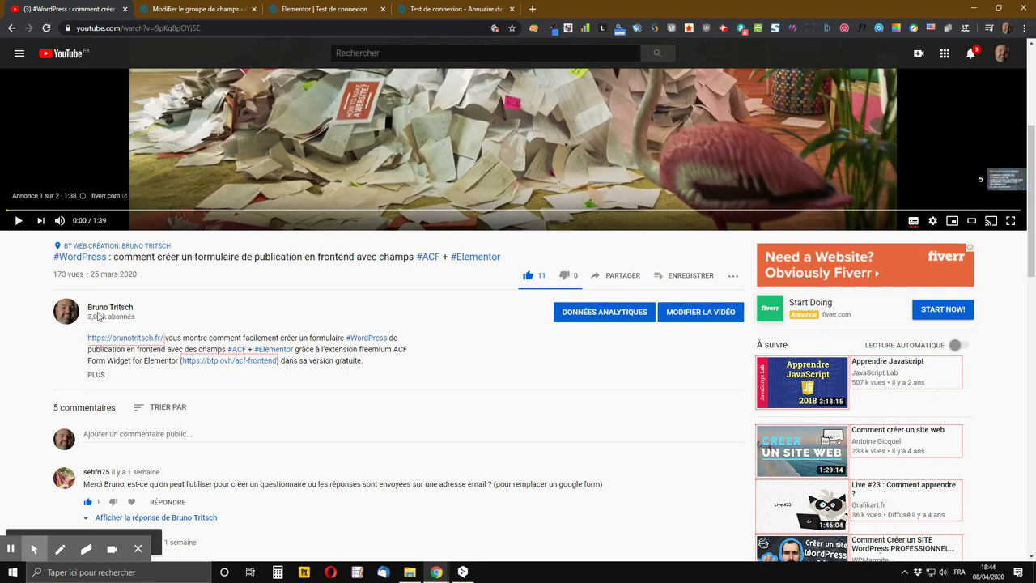
{"action": "left_click", "coordinate": [95, 376]}
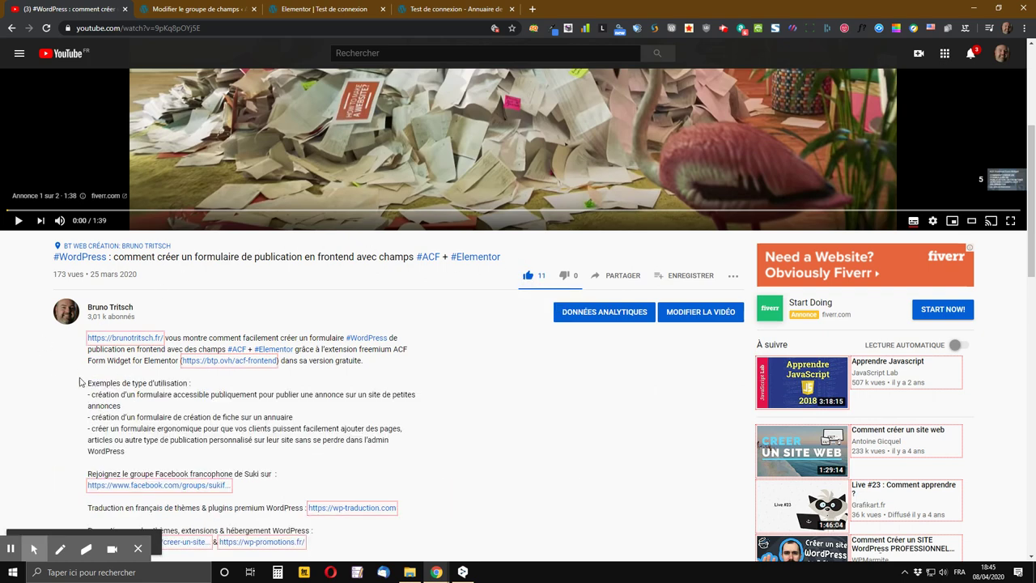
{"action": "scroll", "coordinate": [81, 381], "scroll_direction": "down", "scroll_amount": 2}
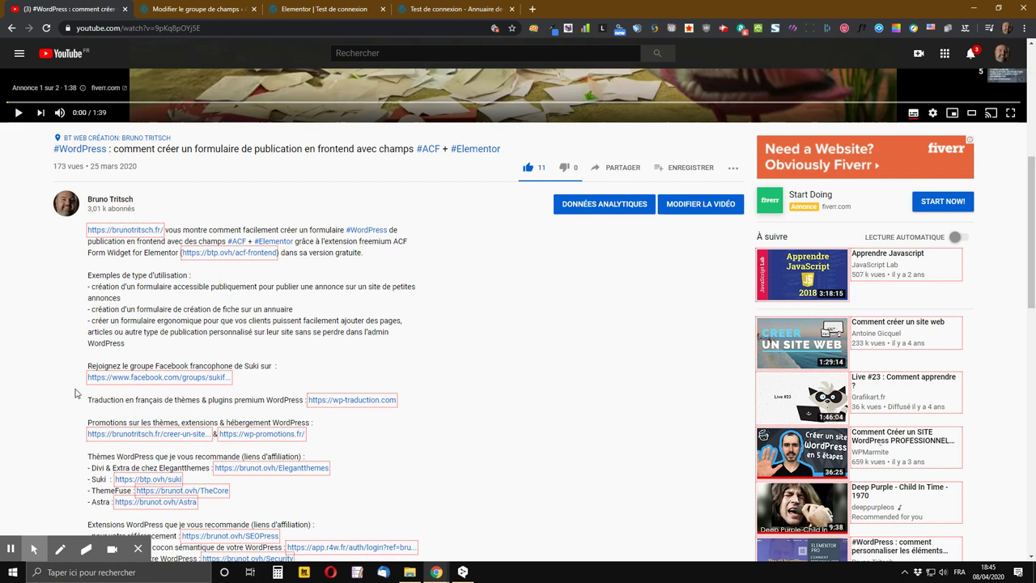
{"action": "scroll", "coordinate": [96, 365], "scroll_direction": "down", "scroll_amount": 2}
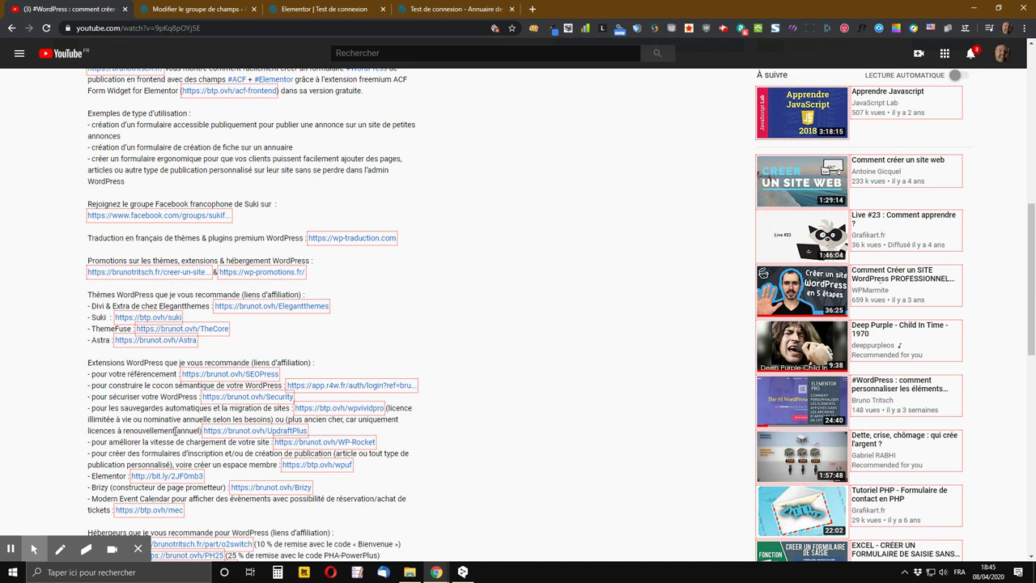
{"action": "scroll", "coordinate": [134, 444], "scroll_direction": "down", "scroll_amount": 3}
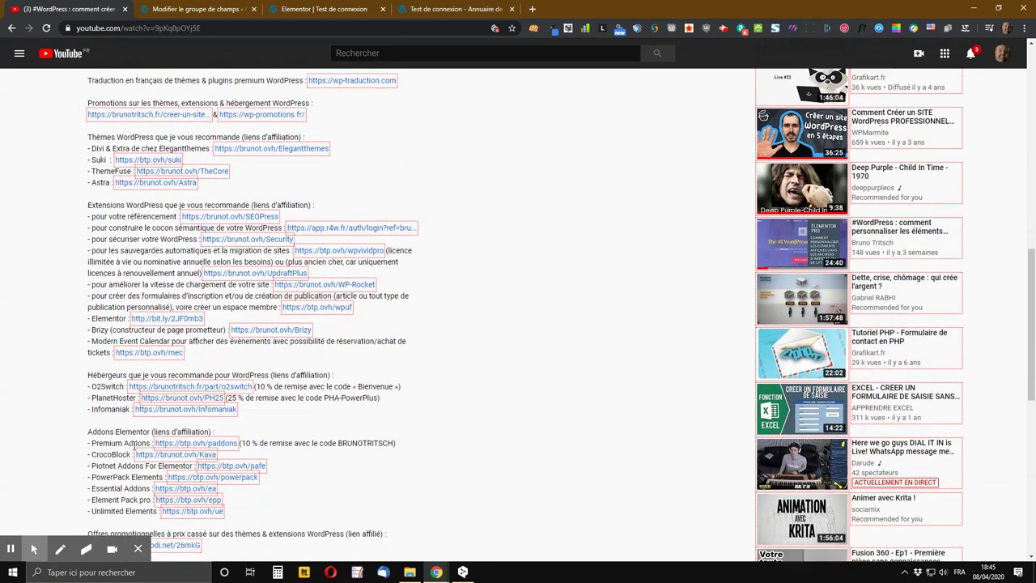